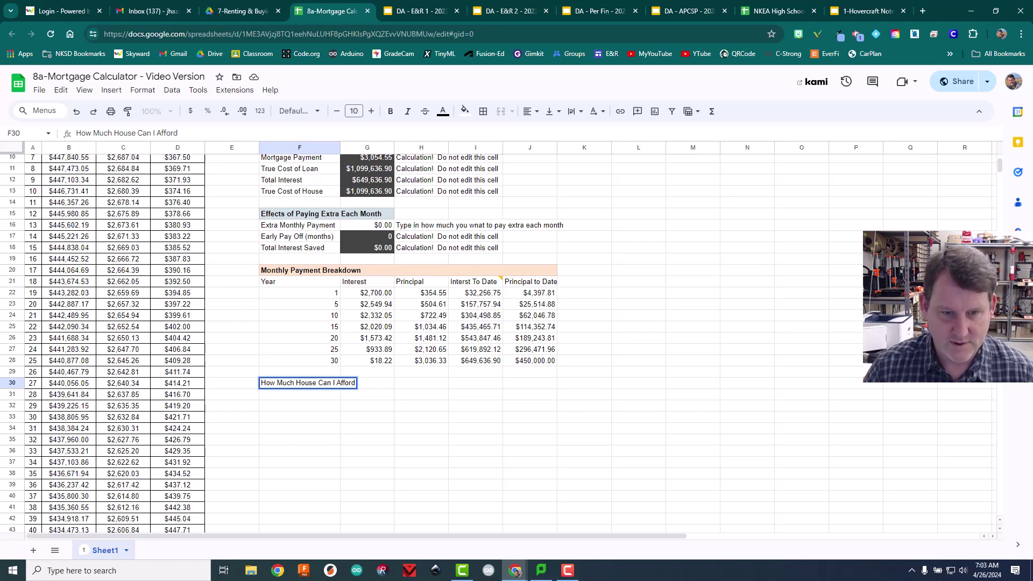
# - Complete the F30 heading as "How Much House Can I Afford?" and merge it across F30:G30
pyautogui.write('?')
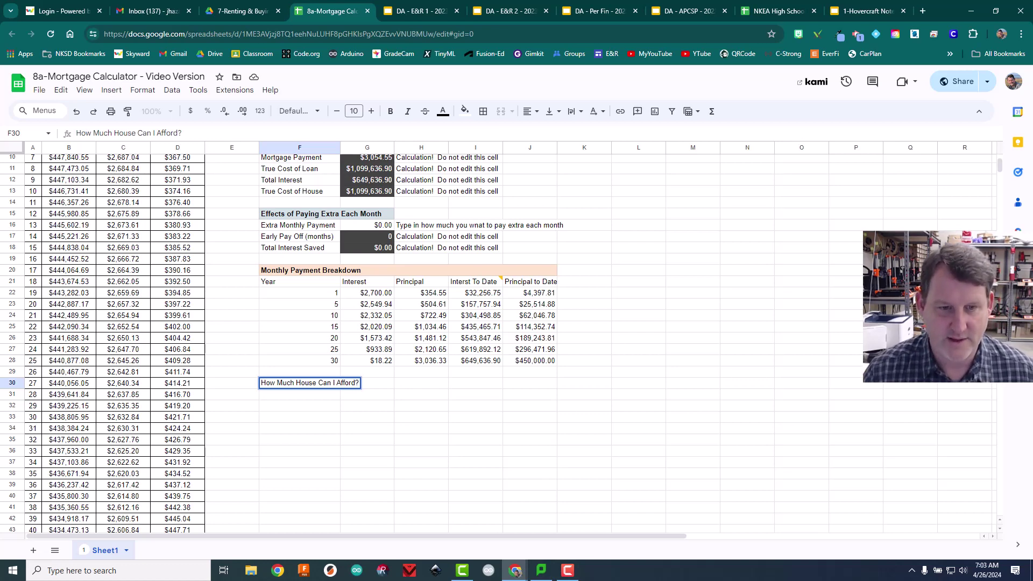
pyautogui.click(312, 440)
pyautogui.moveTo(298, 383); pyautogui.dragTo(366, 383)
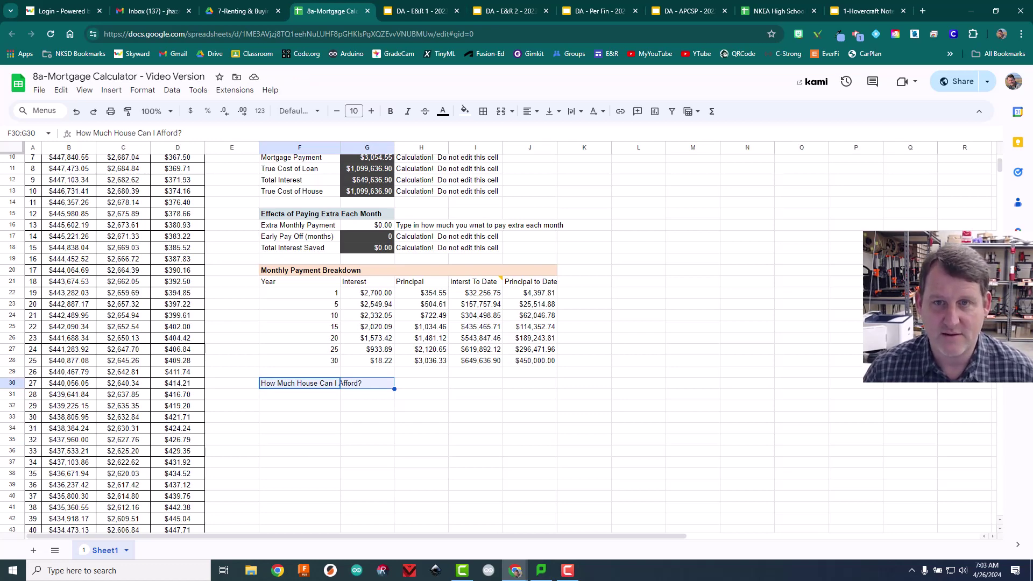
pyautogui.click(501, 111)
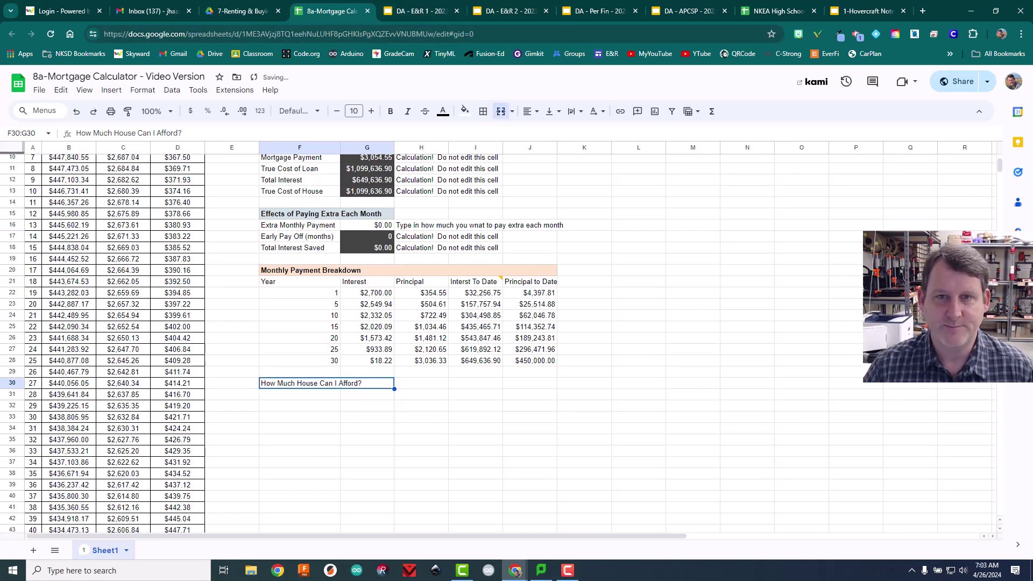
# - Fill the merged "How Much House Can I Afford?" heading with a light blue background
pyautogui.click(464, 110)
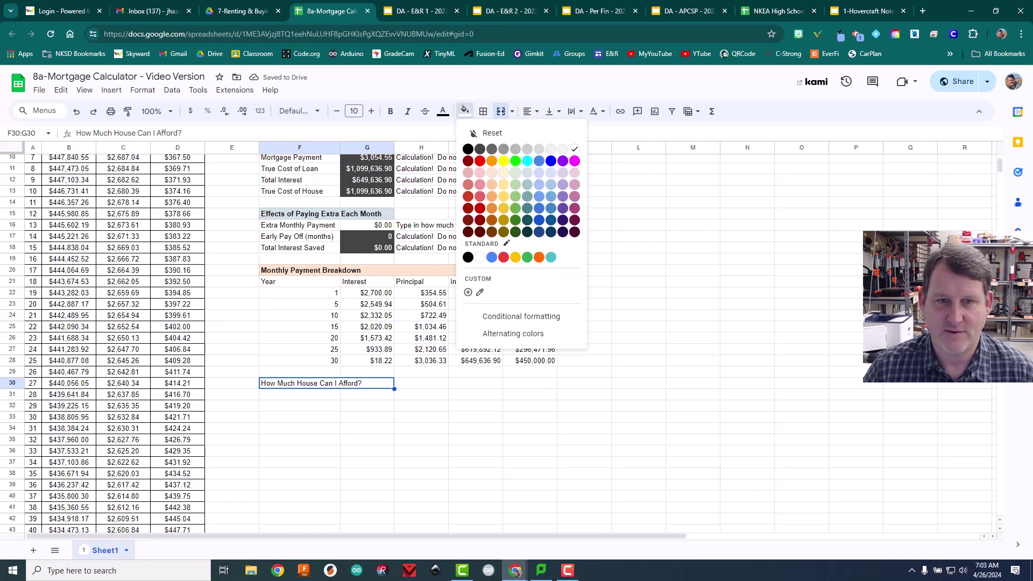
pyautogui.click(539, 172)
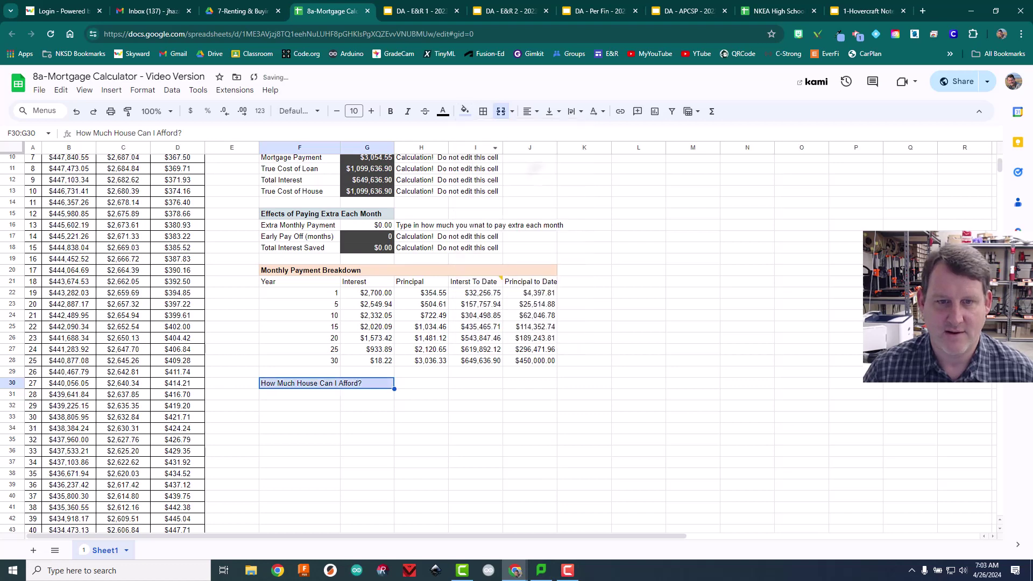
pyautogui.click(421, 394)
# - Enter the label "Annual Pretax Income" in cell F31, directly below the new heading
pyautogui.scroll(3, 422, 323)
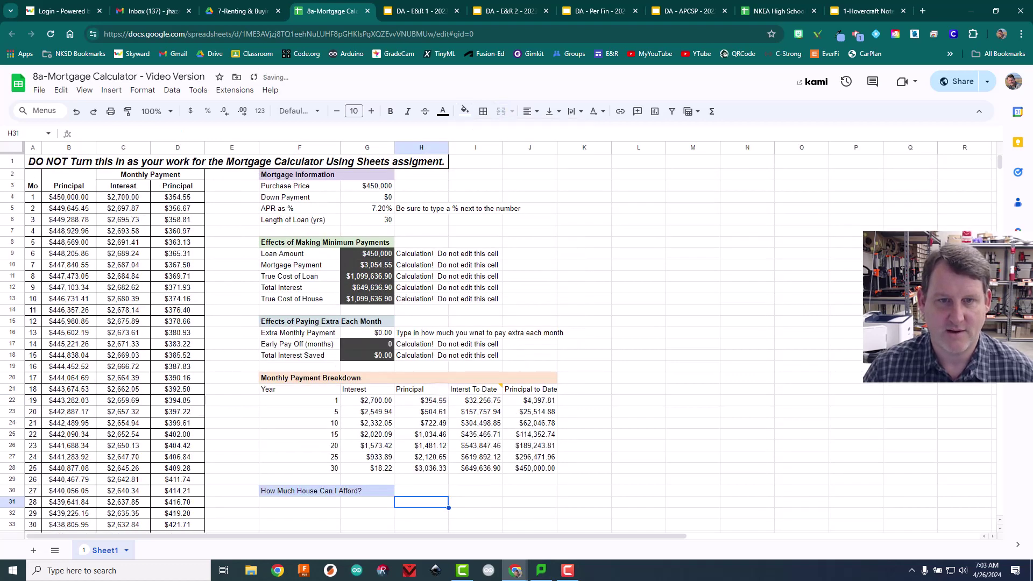
pyautogui.scroll(-2, 422, 323)
pyautogui.scroll(-2, 422, 323)
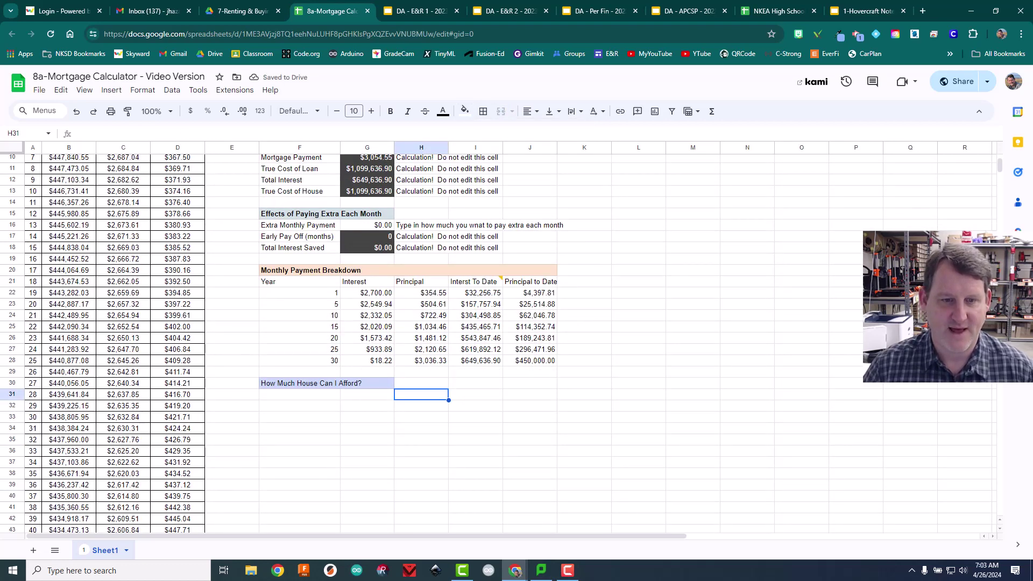
pyautogui.click(300, 395)
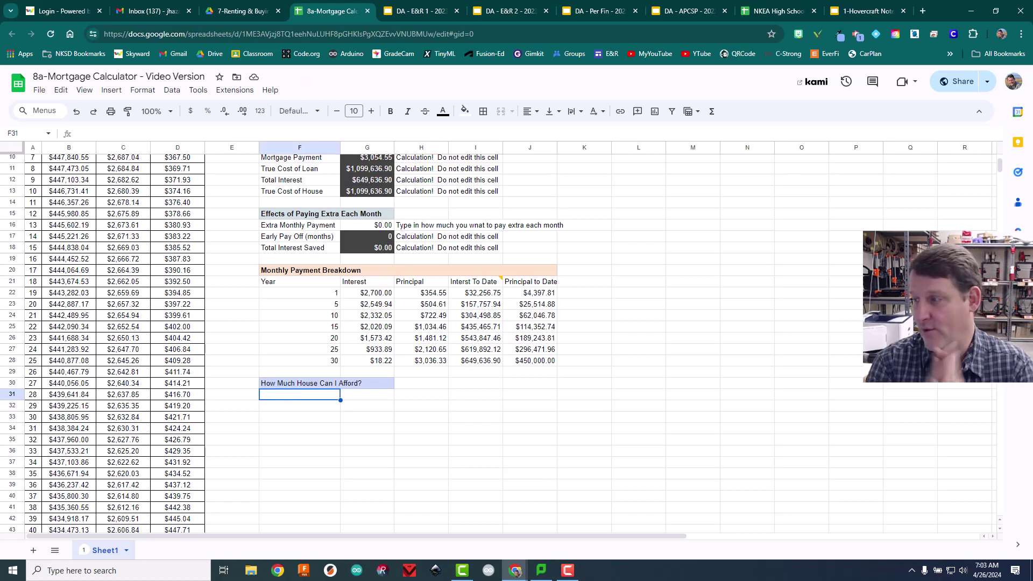
pyautogui.write('Annual ')
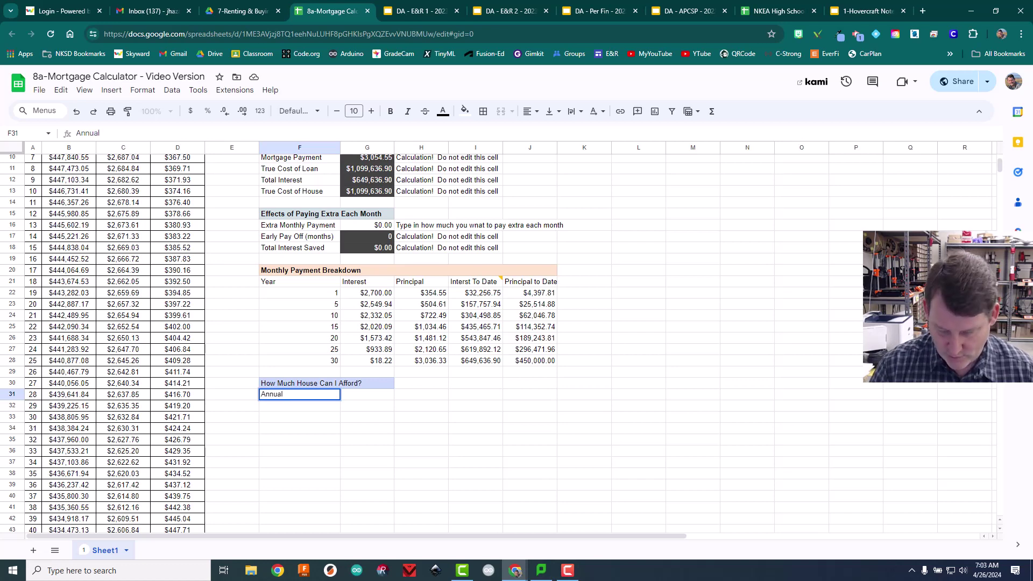
pyautogui.write('Pretax ')
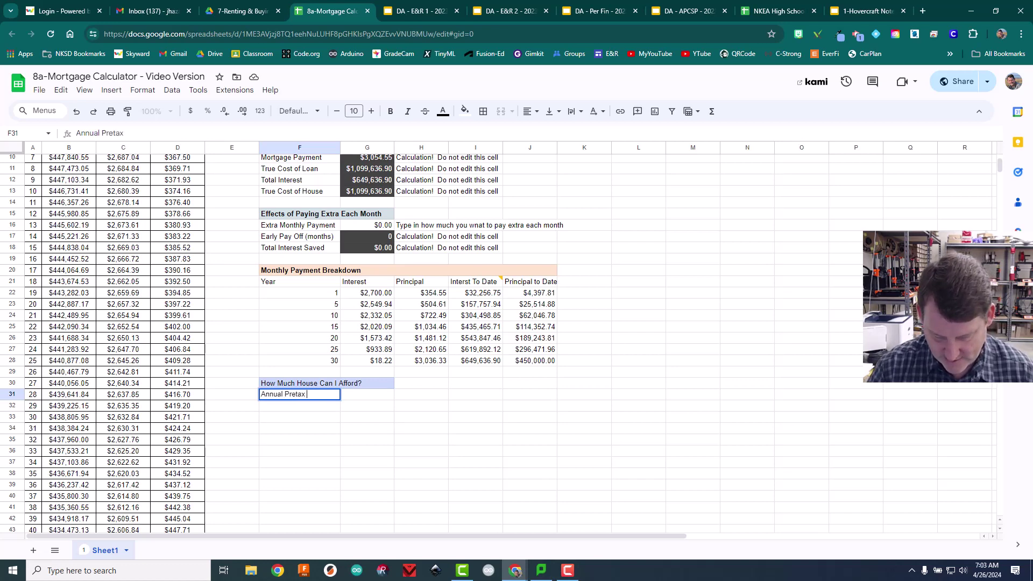
pyautogui.write('Income')
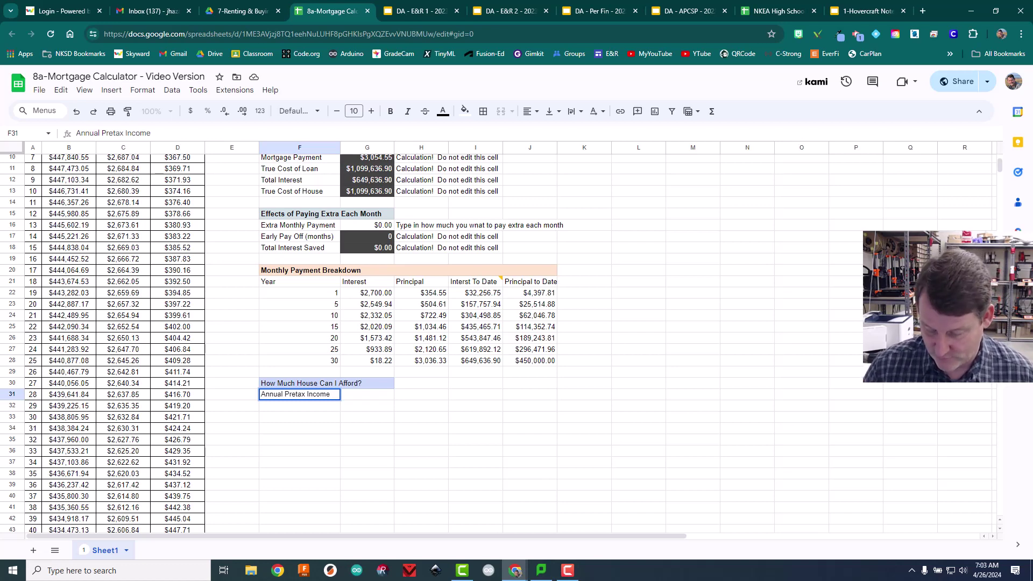
pyautogui.press('Return')
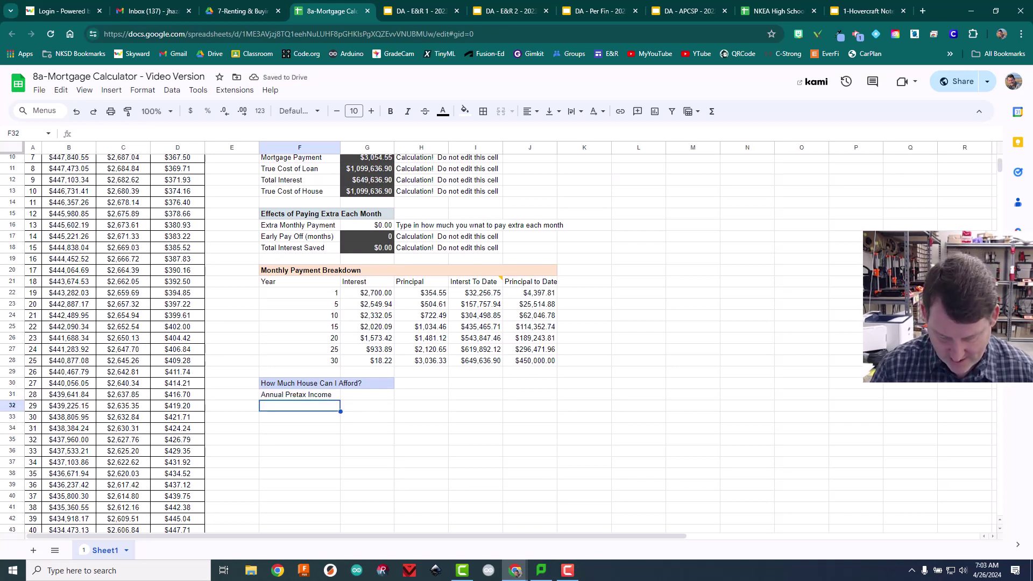
# - Enter the label "Annual Property Tax" in cell F32, below the pretax income label
pyautogui.write('Annual Pro')
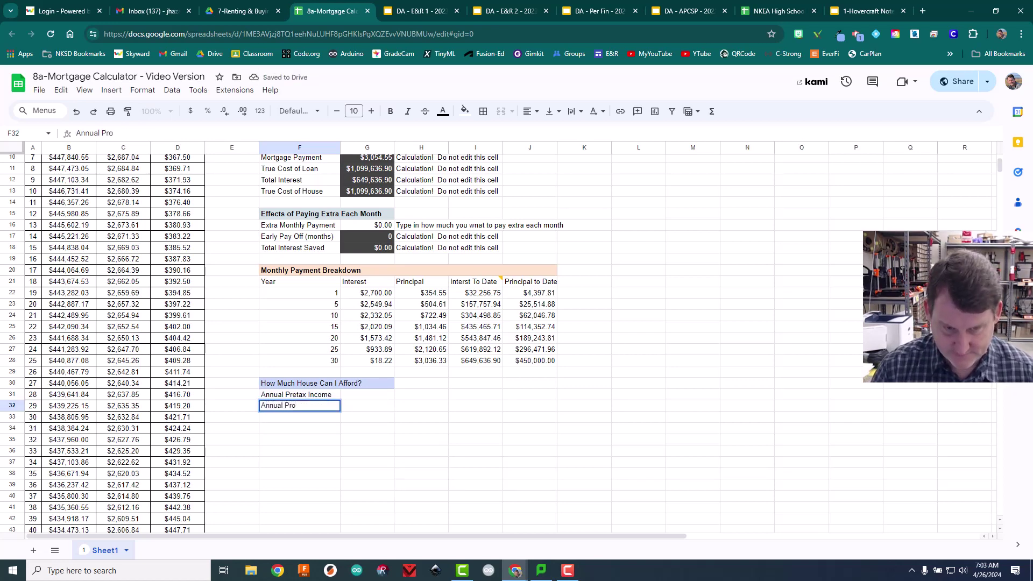
pyautogui.write('pert')
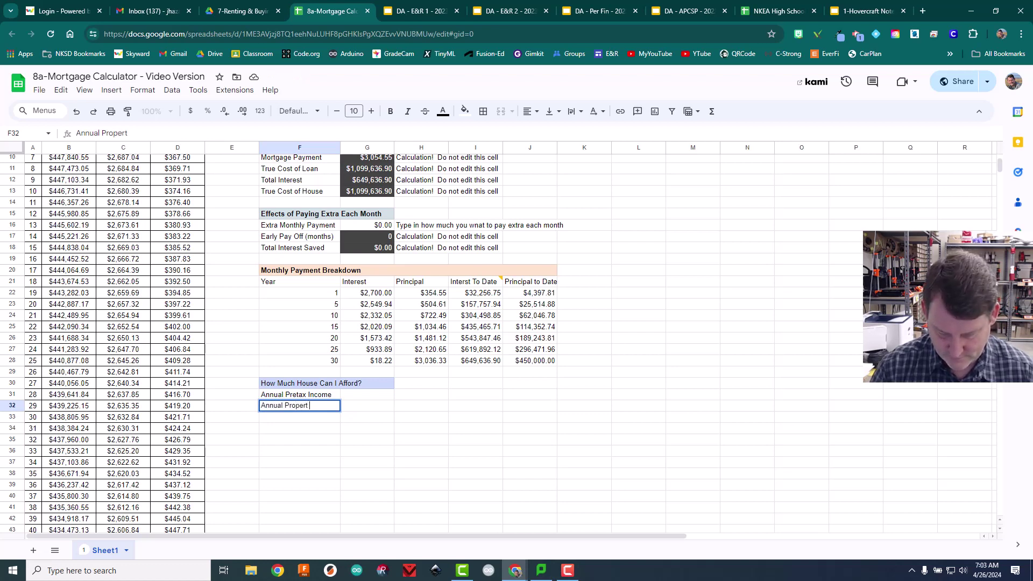
pyautogui.write('y Ta')
pyautogui.press('BackSpace')
pyautogui.press('BackSpace')
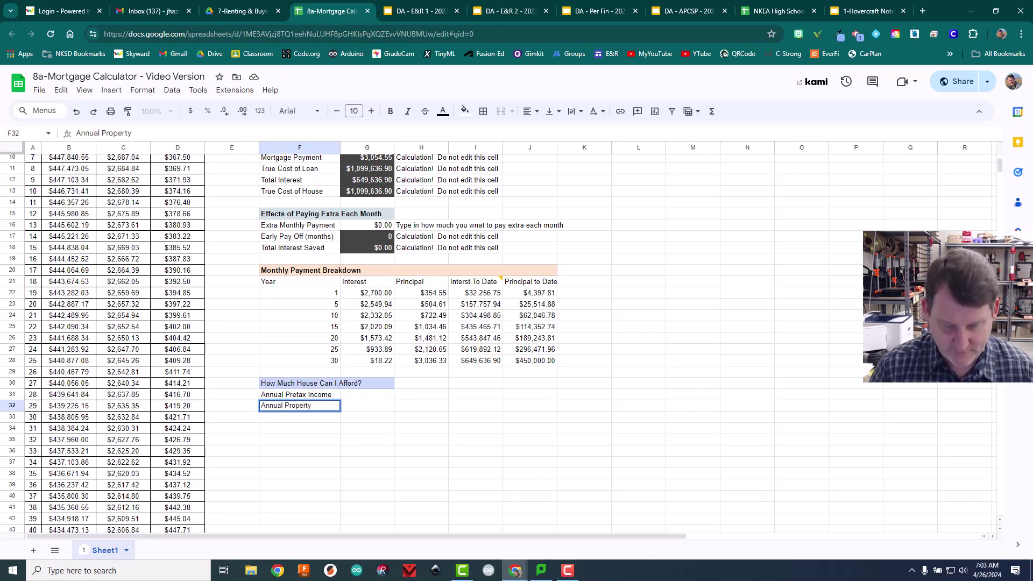
pyautogui.write('Tax')
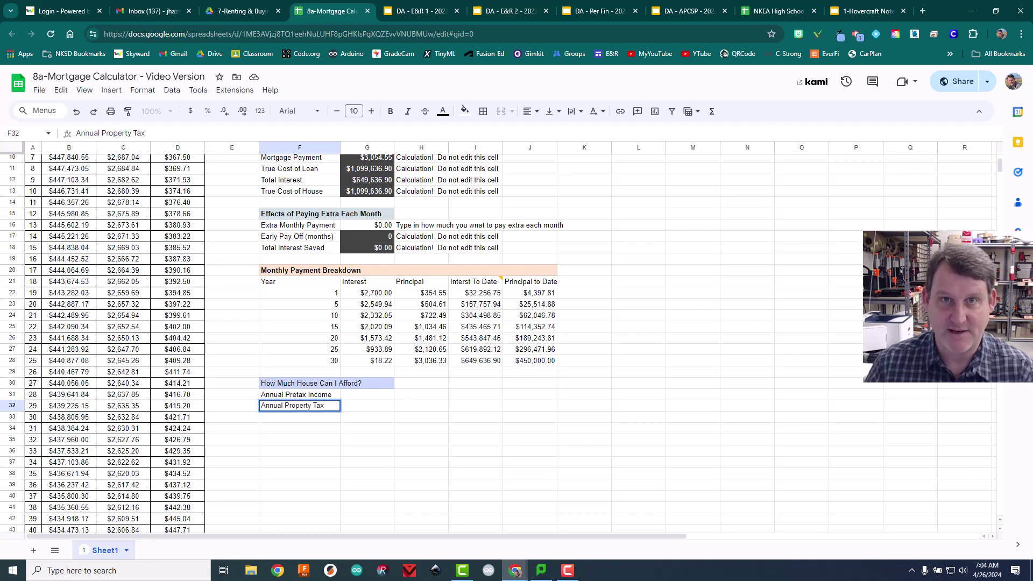
pyautogui.press('Return')
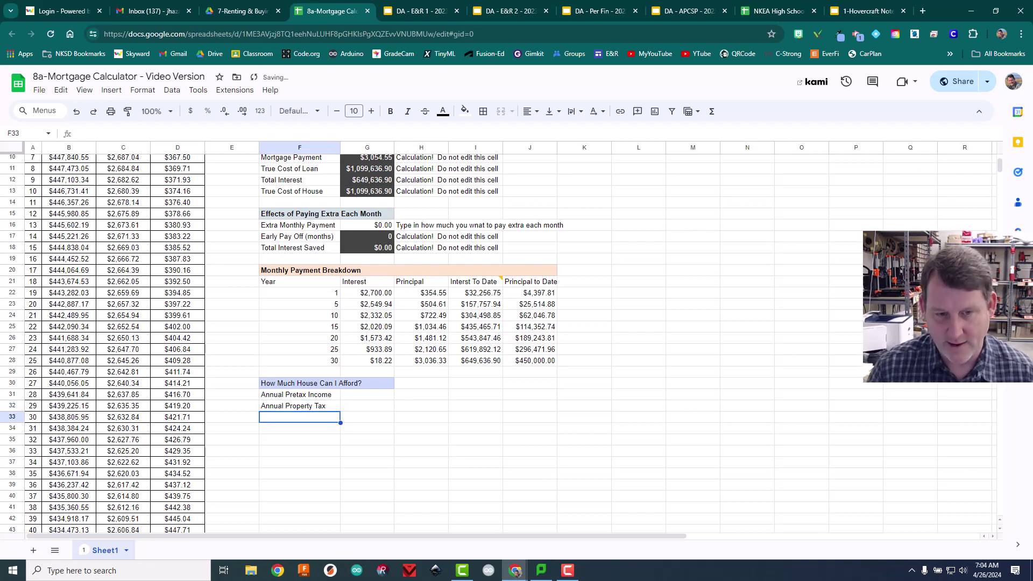
# - Enter the label "Annual Home Ins Premium" in cell F33, below the property tax label
pyautogui.write('Annual ')
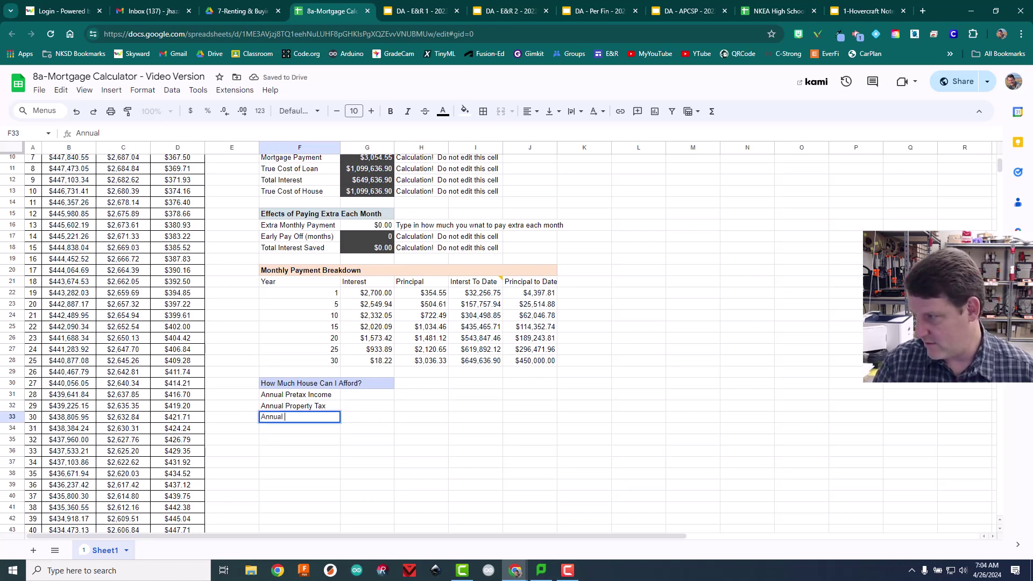
pyautogui.write('Im')
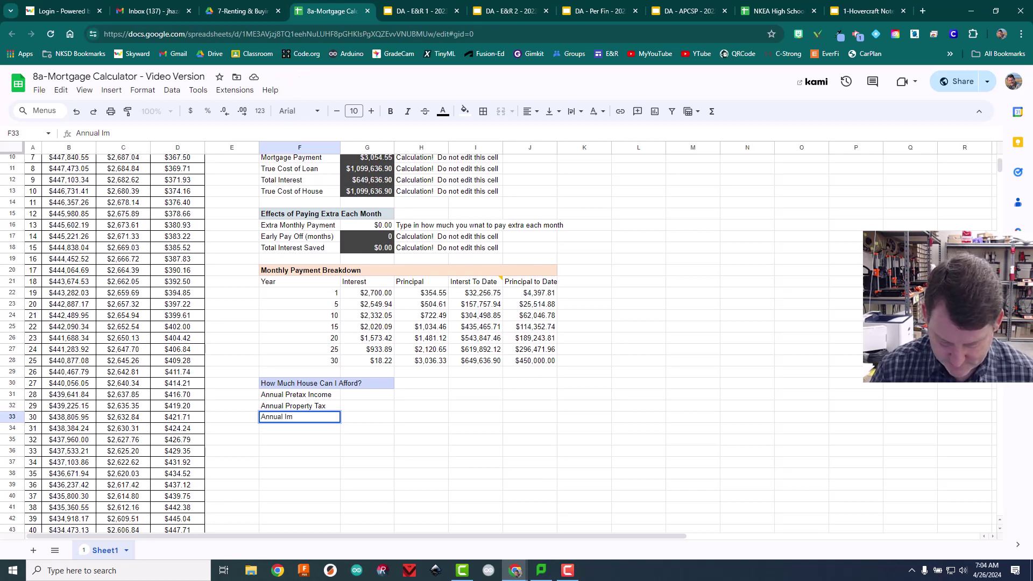
pyautogui.press('BackSpace')
pyautogui.press('BackSpace')
pyautogui.write('Ho')
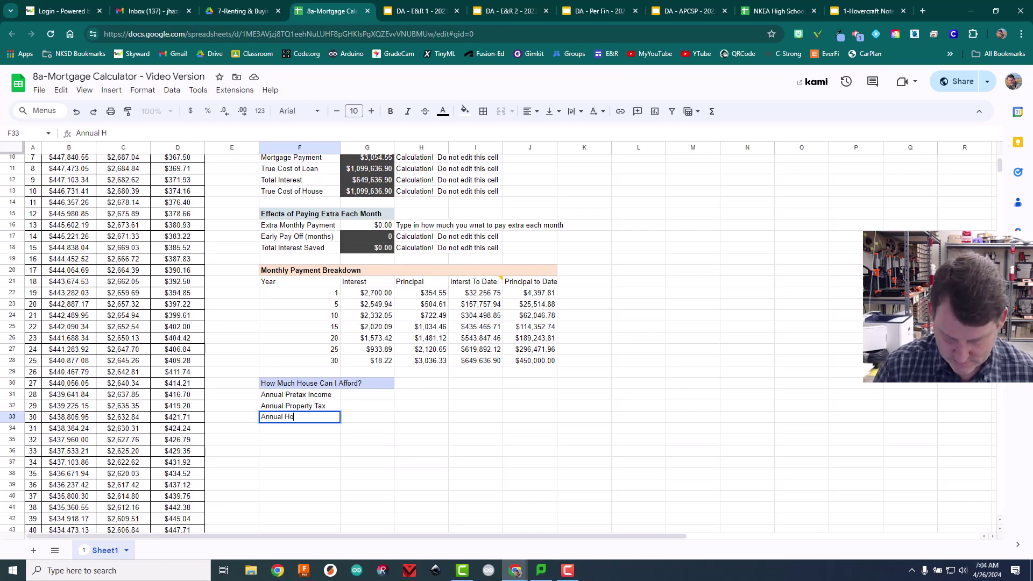
pyautogui.write('me INs Pr')
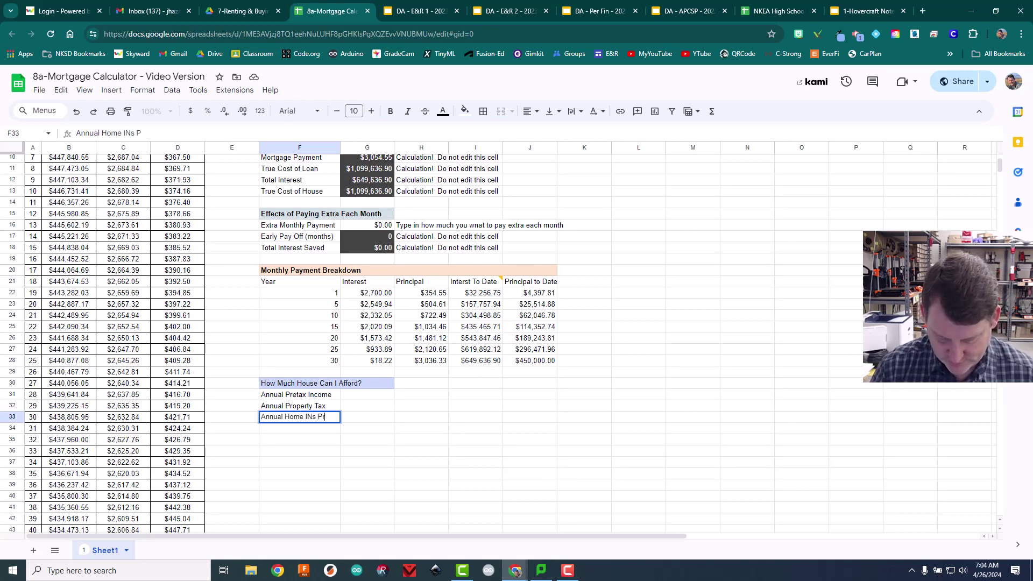
pyautogui.write('emium')
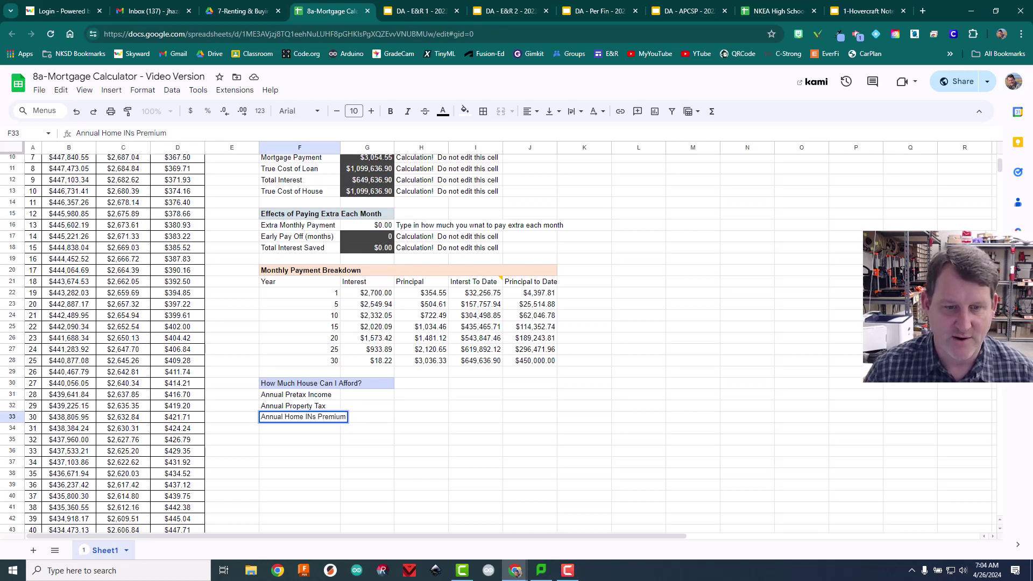
pyautogui.click(310, 417)
pyautogui.press('BackSpace')
pyautogui.press('BackSpace')
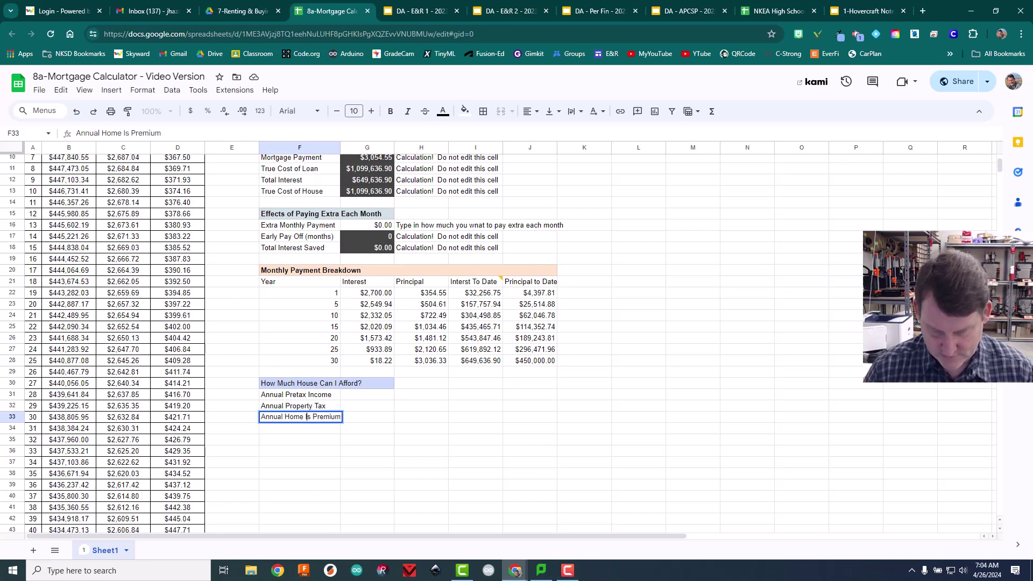
pyautogui.write('n')
pyautogui.press('BackSpace')
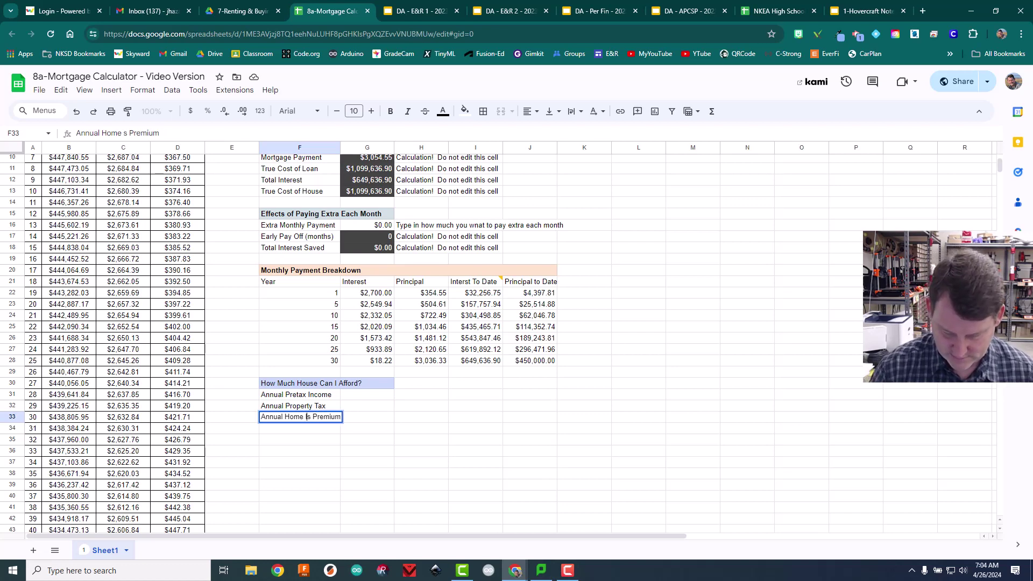
pyautogui.write('In')
pyautogui.press('Return')
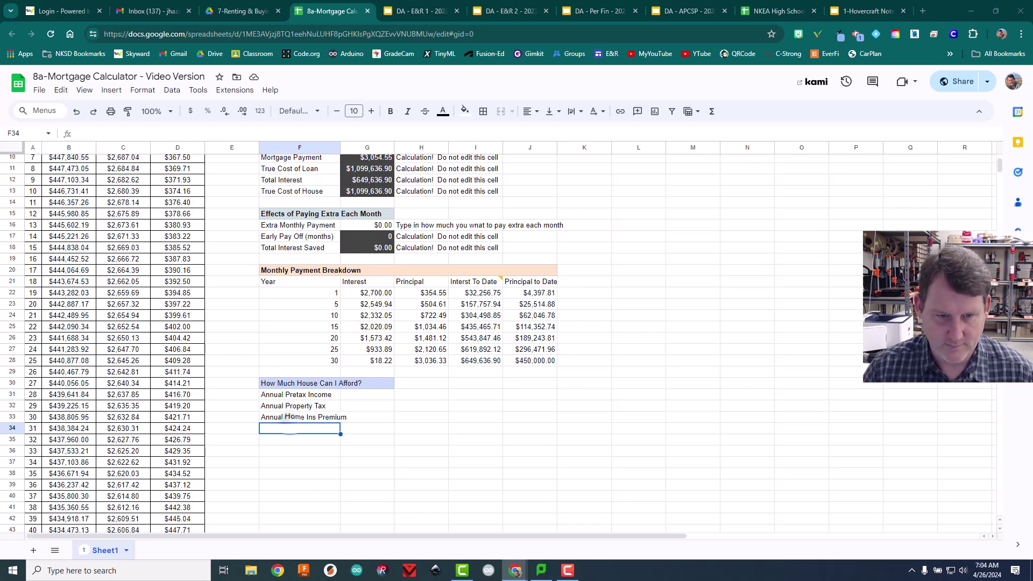
pyautogui.hotkey('ctrl', 'z')
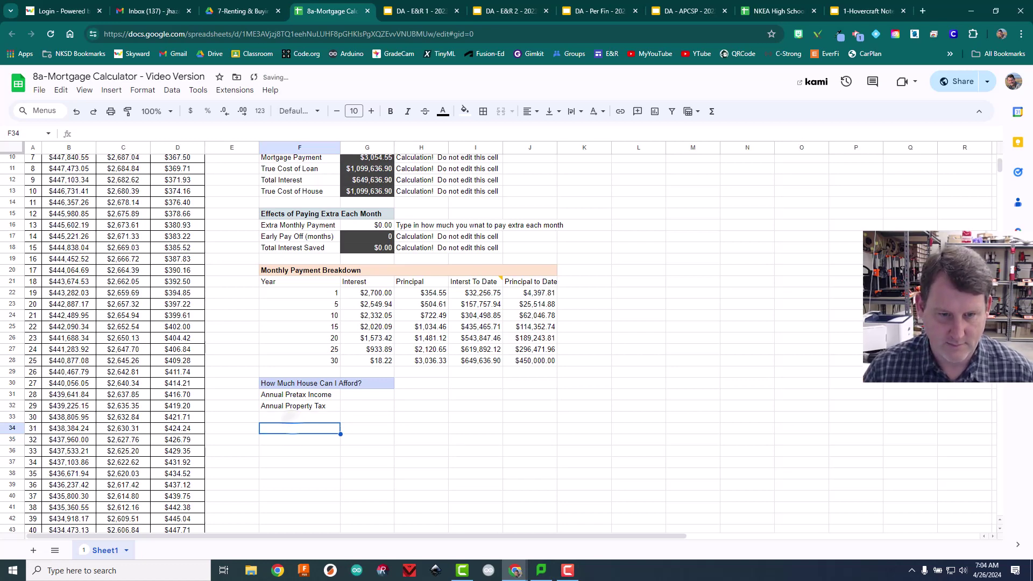
pyautogui.hotkey('ctrl', 'y')
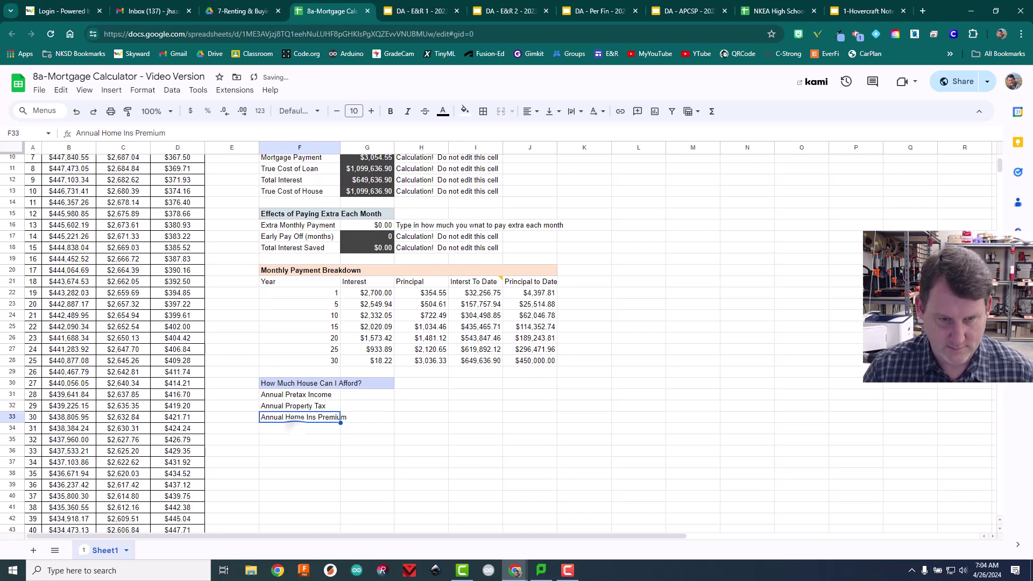
# - Enter the label "Anticipated Down Payment" in cell F34, below the home insurance label
pyautogui.click(300, 428)
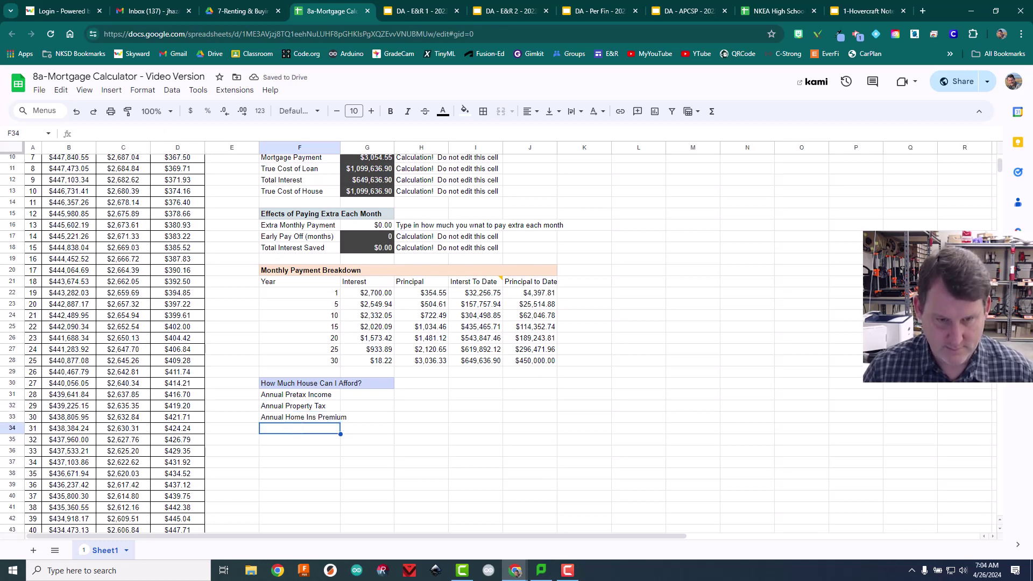
pyautogui.write('Anticipated Down Payment')
pyautogui.click(295, 440)
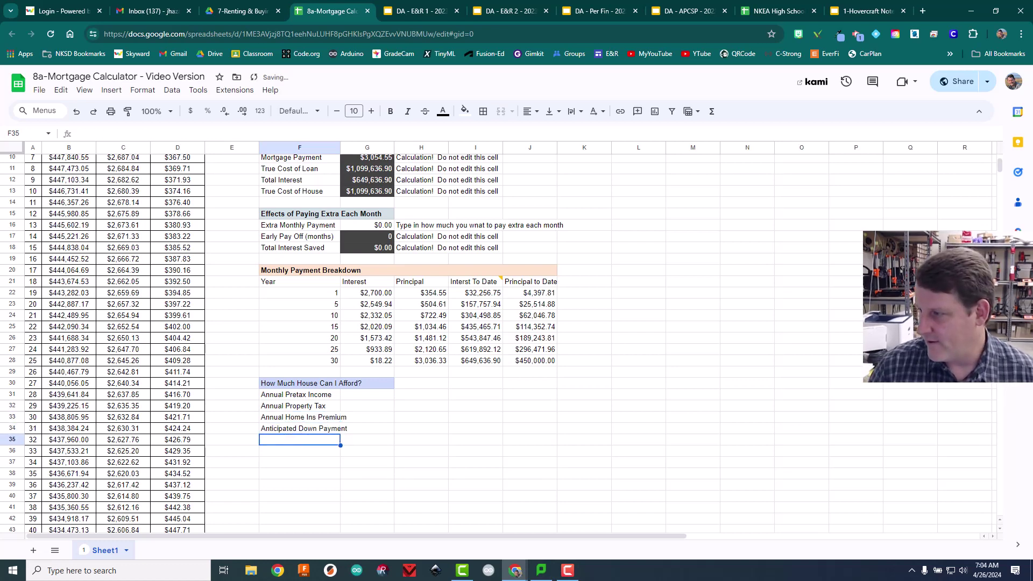
# - Label cell F35 "Aniticipated APR", below the down payment label
pyautogui.write('A')
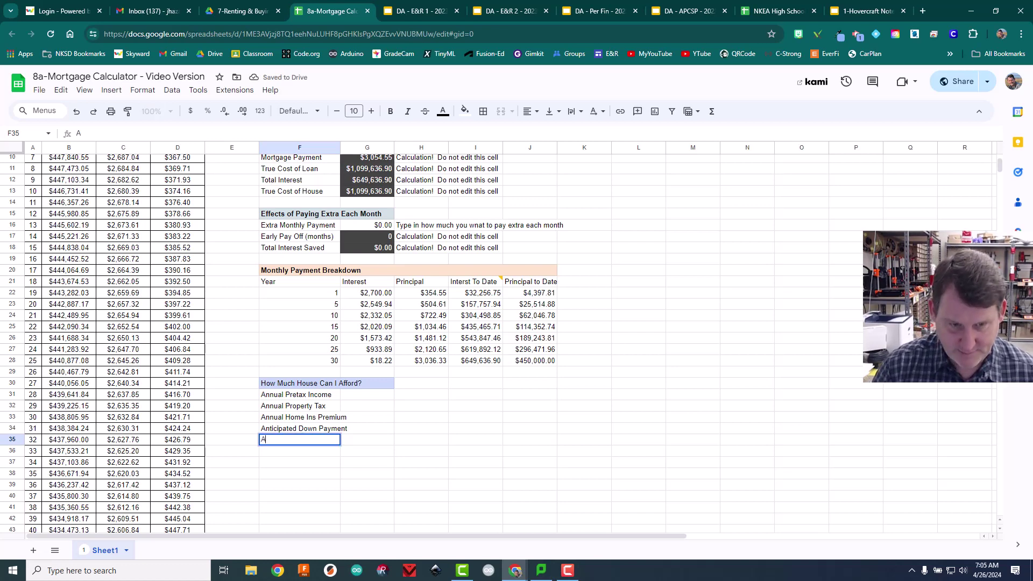
pyautogui.write('nitic')
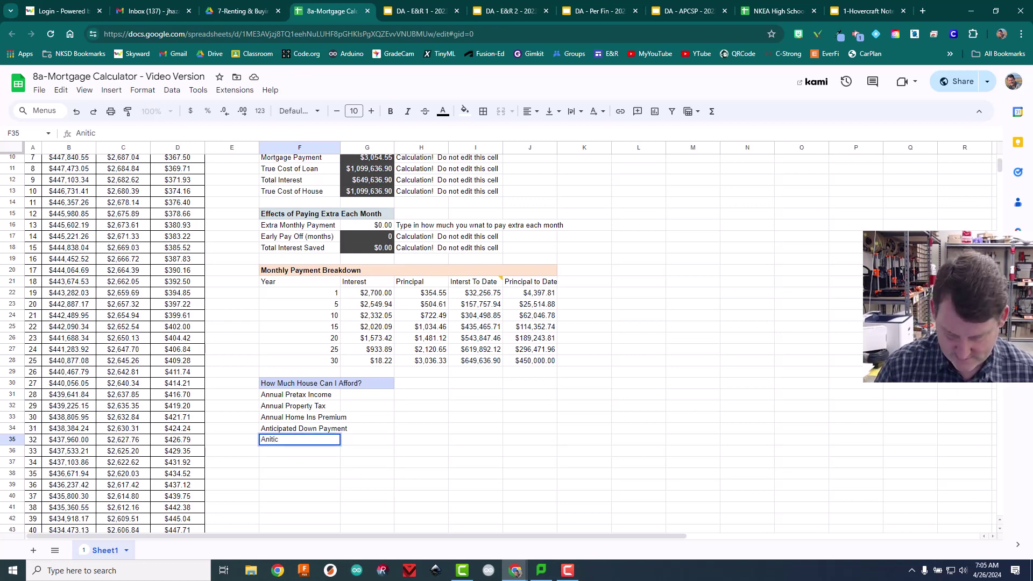
pyautogui.write('ipated Intere')
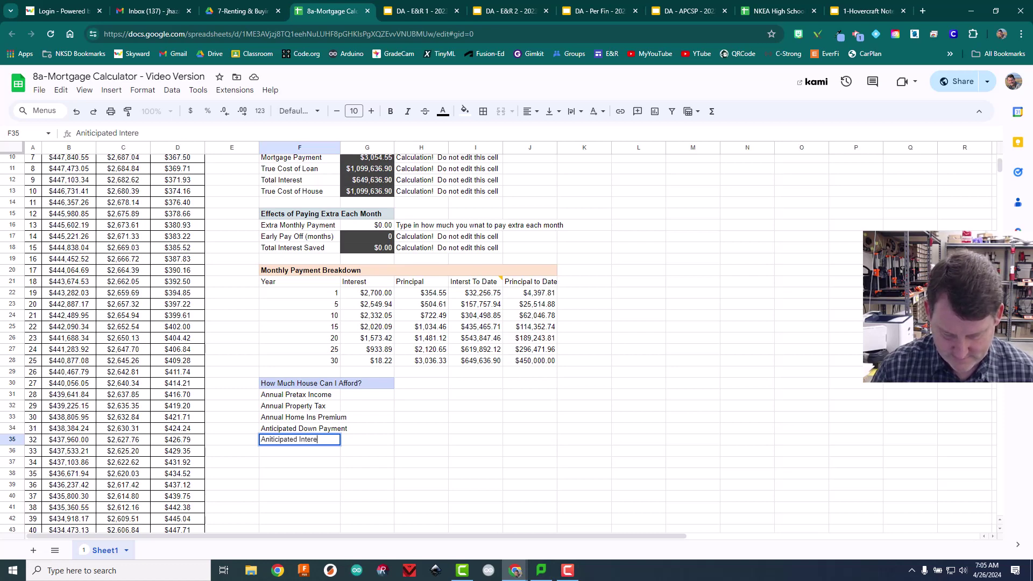
pyautogui.write('st Rate')
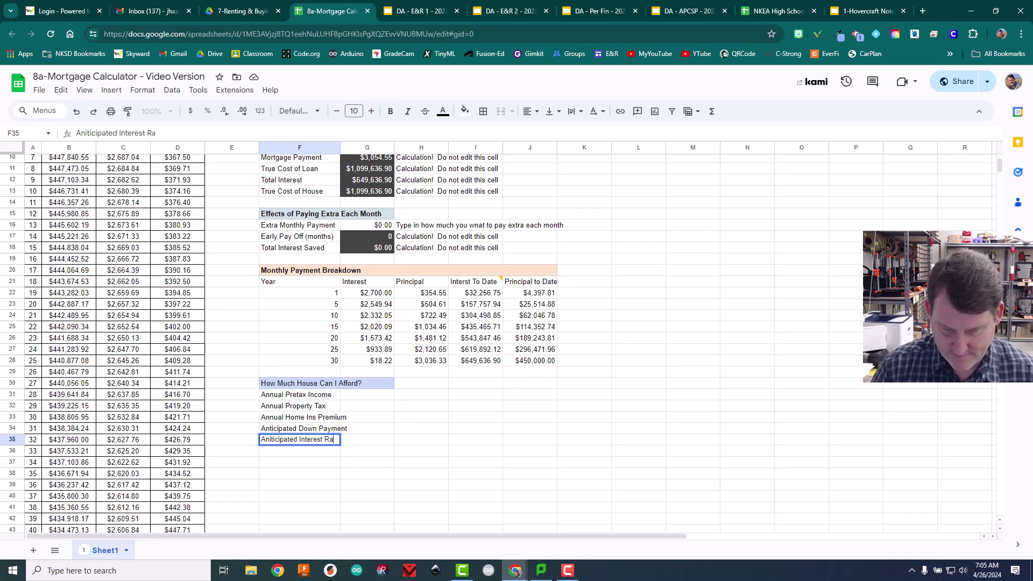
pyautogui.press('BackSpace')
pyautogui.press('BackSpace')
pyautogui.press('BackSpace')
pyautogui.press('BackSpace')
pyautogui.press('BackSpace')
pyautogui.press('BackSpace')
pyautogui.press('BackSpace')
pyautogui.press('BackSpace')
pyautogui.press('BackSpace')
pyautogui.press('BackSpace')
pyautogui.press('BackSpace')
pyautogui.press('BackSpace')
pyautogui.press('BackSpace')
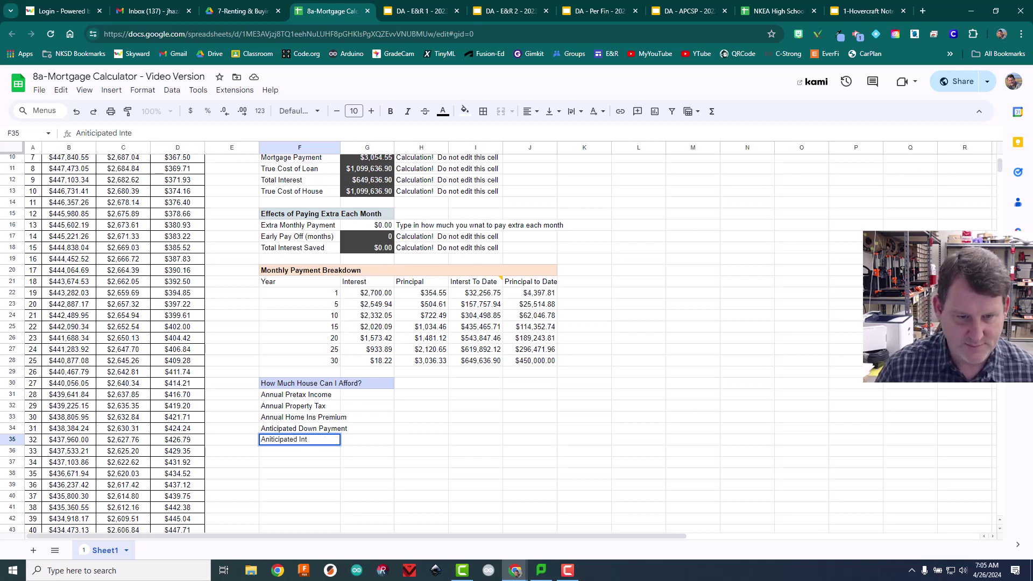
pyautogui.write('APR')
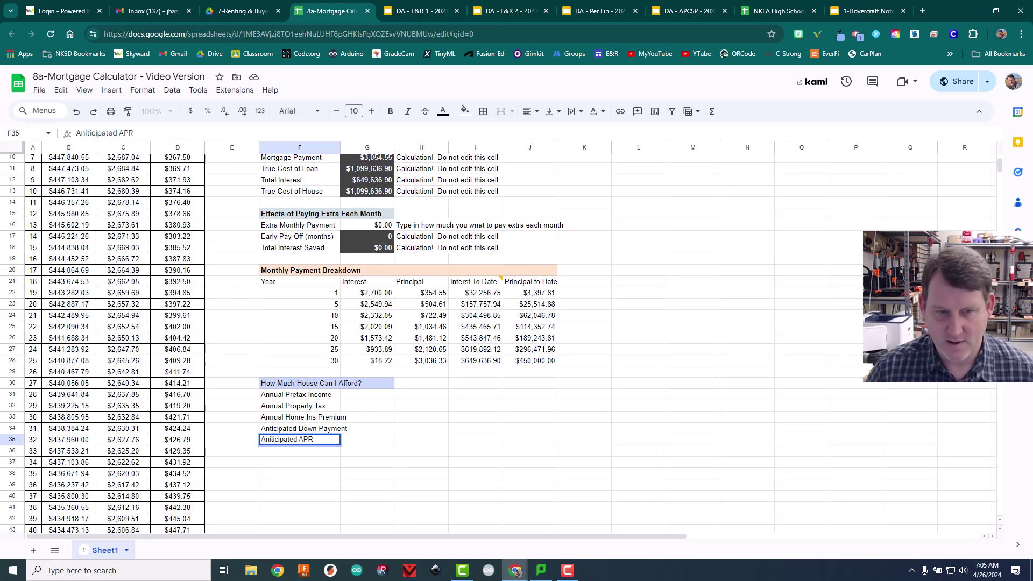
# - Enter the label "Length of Loan" in cell F36, below the APR label
pyautogui.press('Return')
pyautogui.write('Lengt')
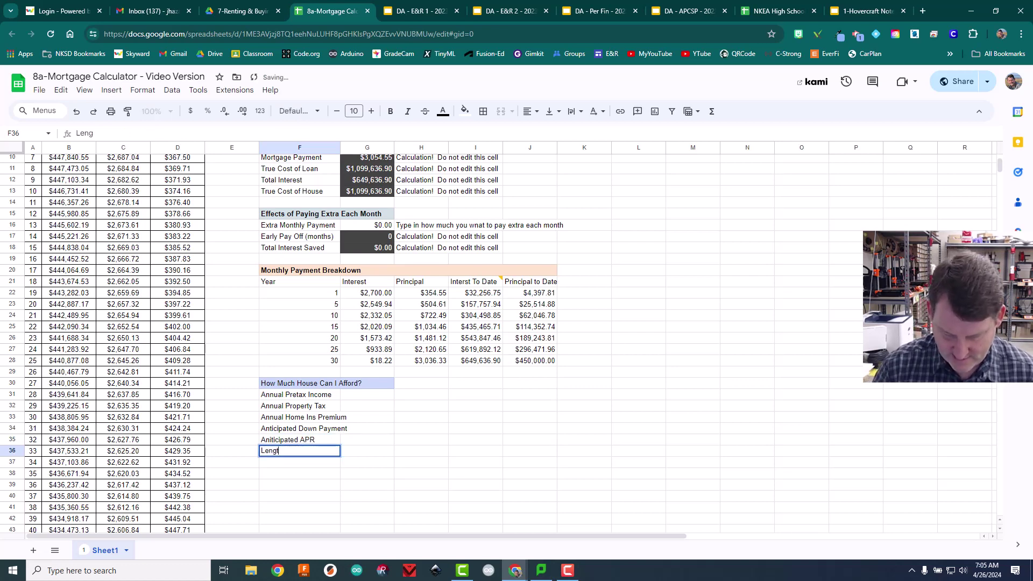
pyautogui.write('h of')
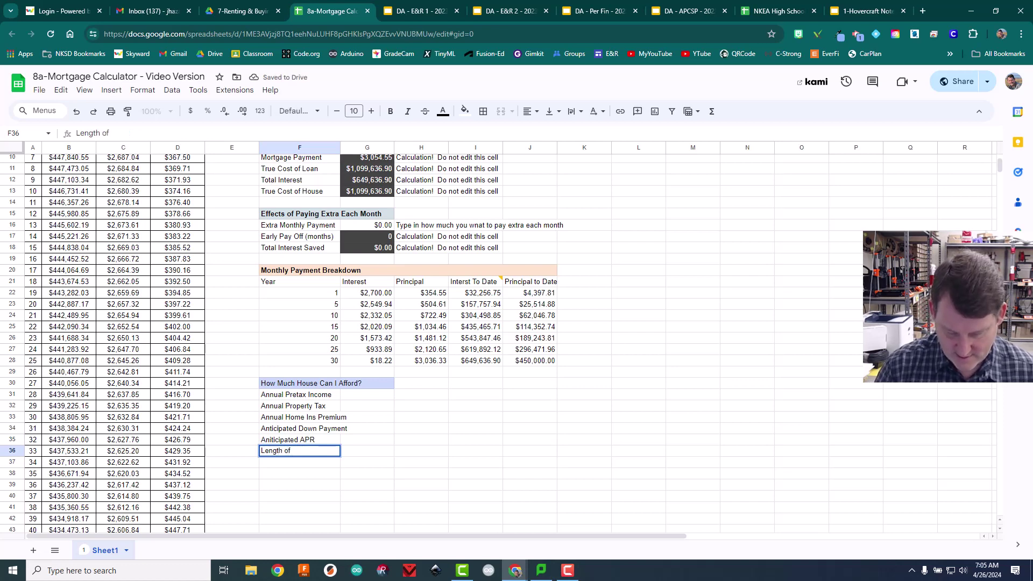
pyautogui.write(' Loan')
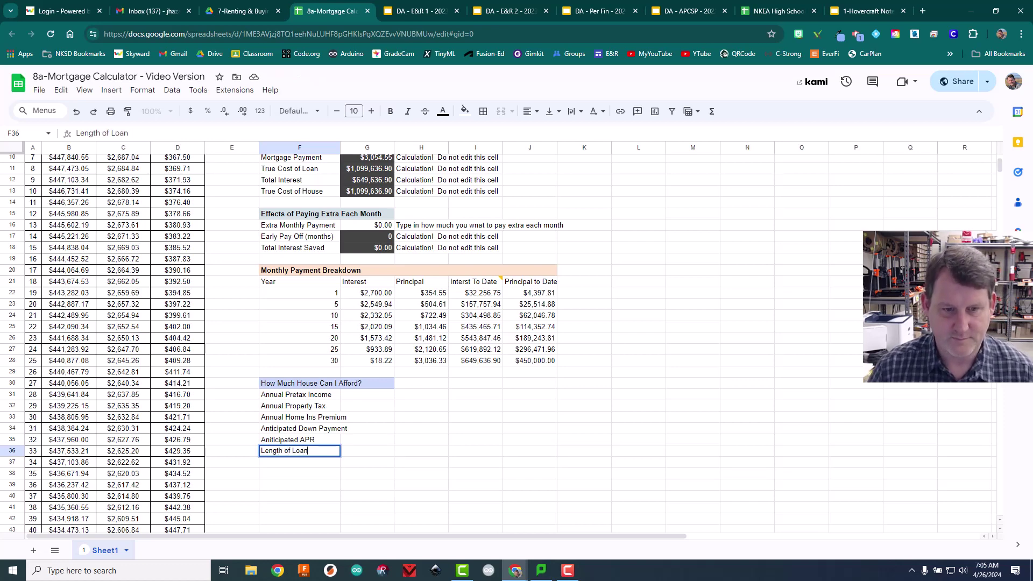
pyautogui.press('Return')
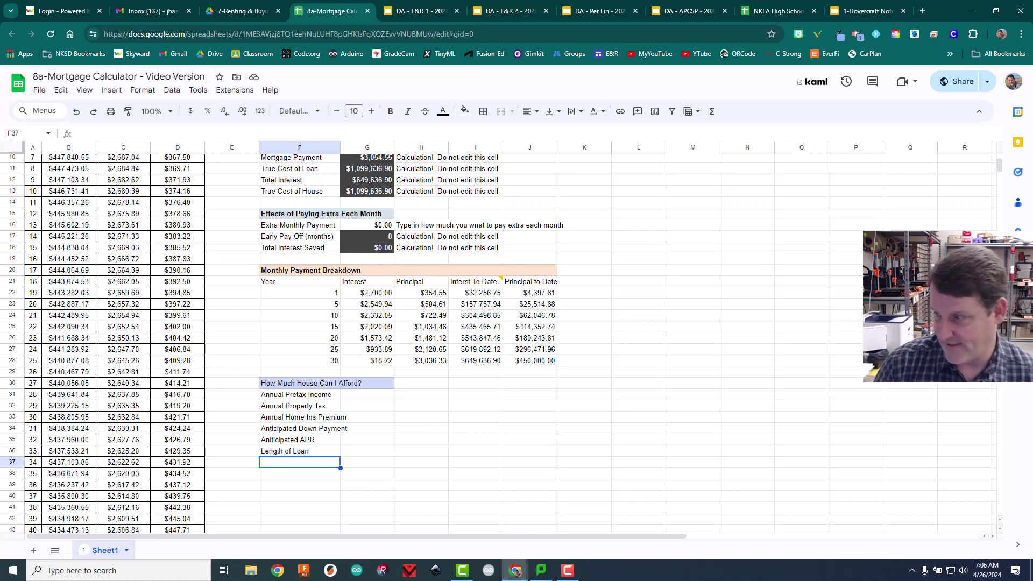
# - Enter the label "If I use 30% of my income" in cell F37, below the loan length label
pyautogui.write('If')
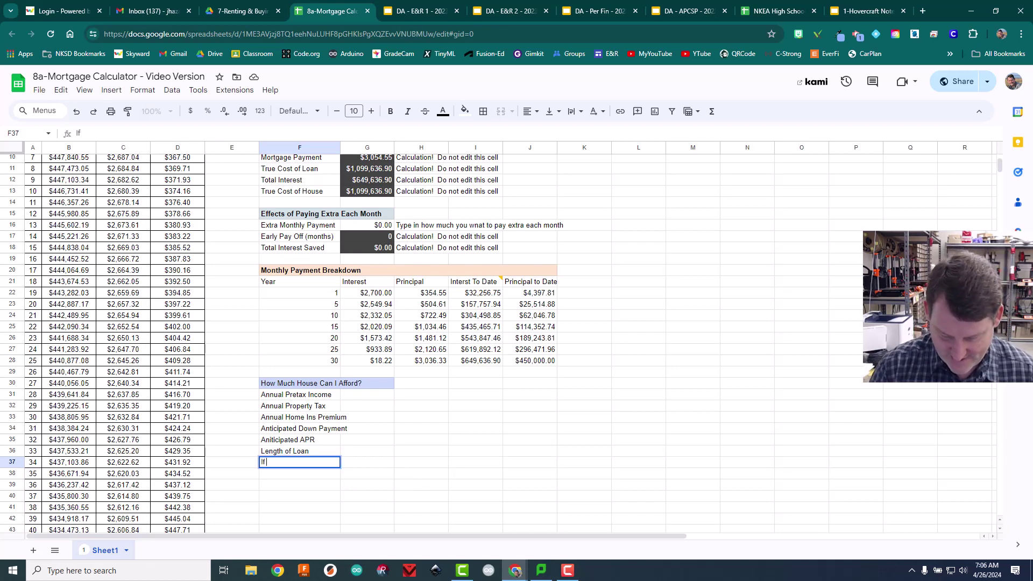
pyautogui.write(' I use 30')
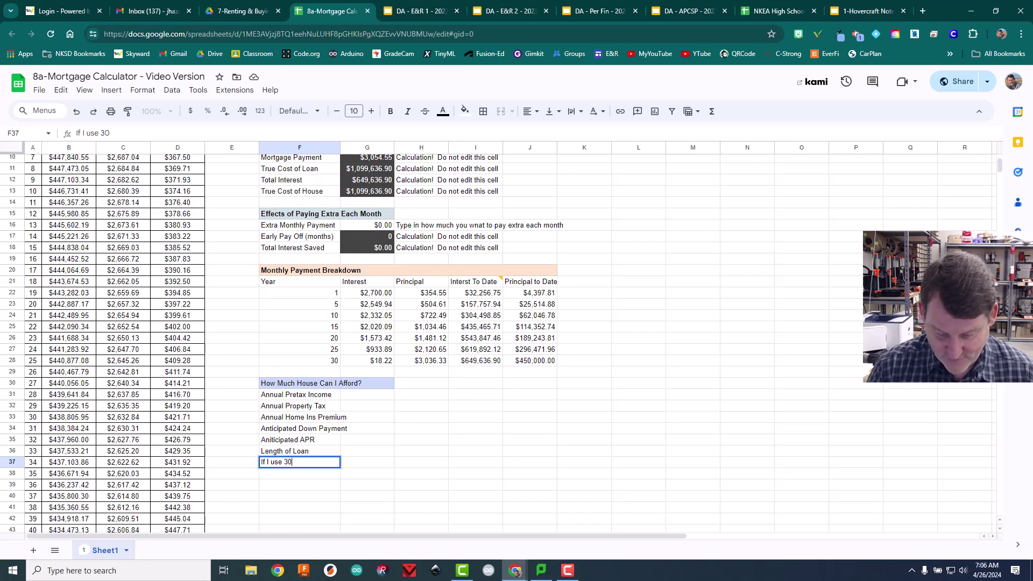
pyautogui.write('% of')
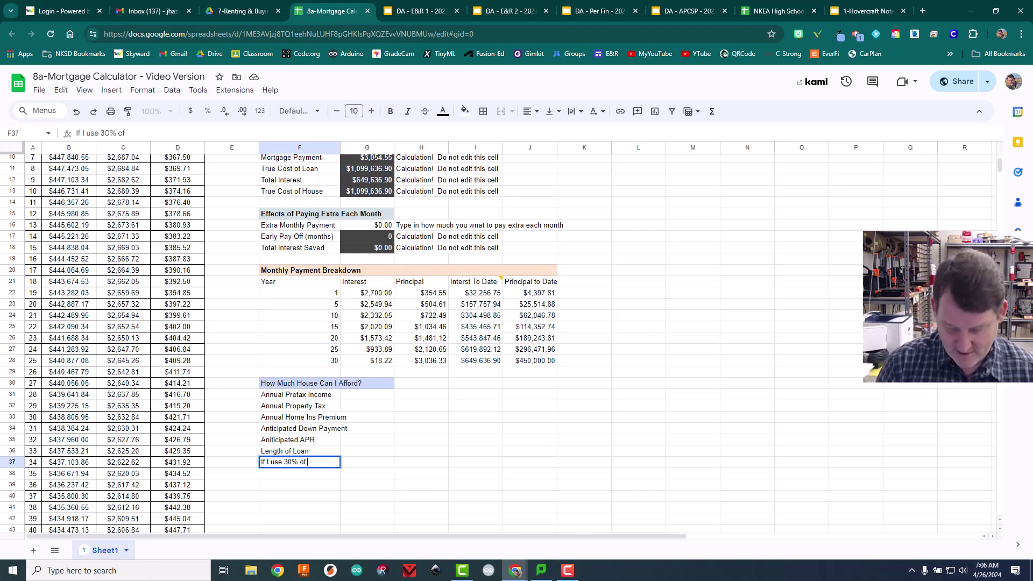
pyautogui.write(' my income')
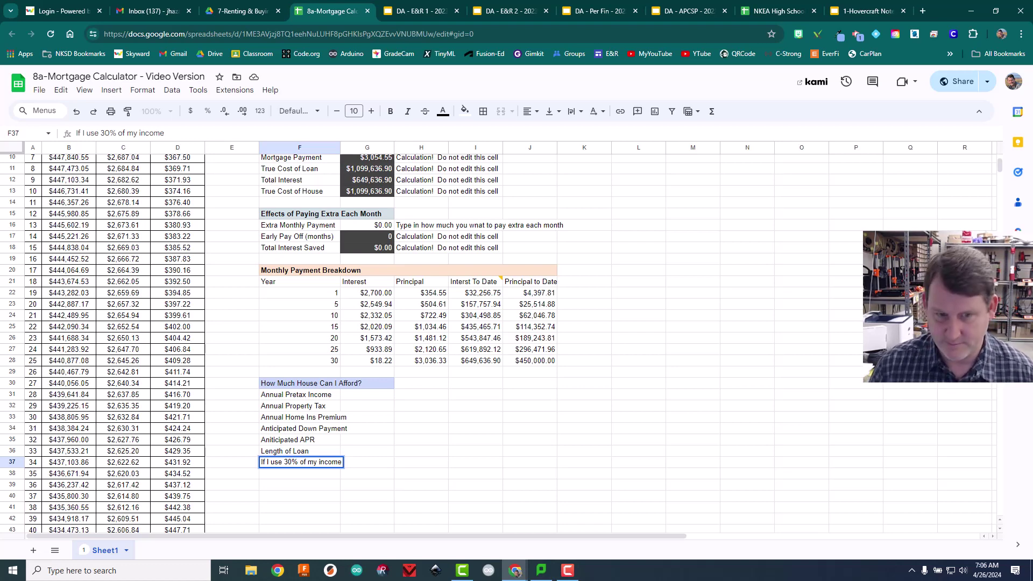
pyautogui.press('Return')
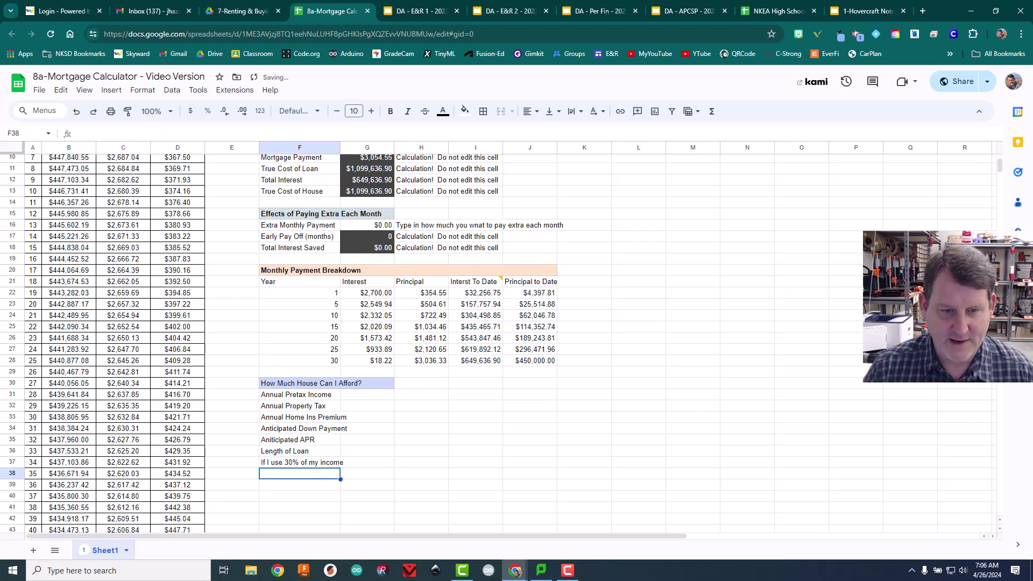
# - Fill the 30% income label from F37 down through F39, and change the percentage in F38 to 35%
pyautogui.click(299, 462)
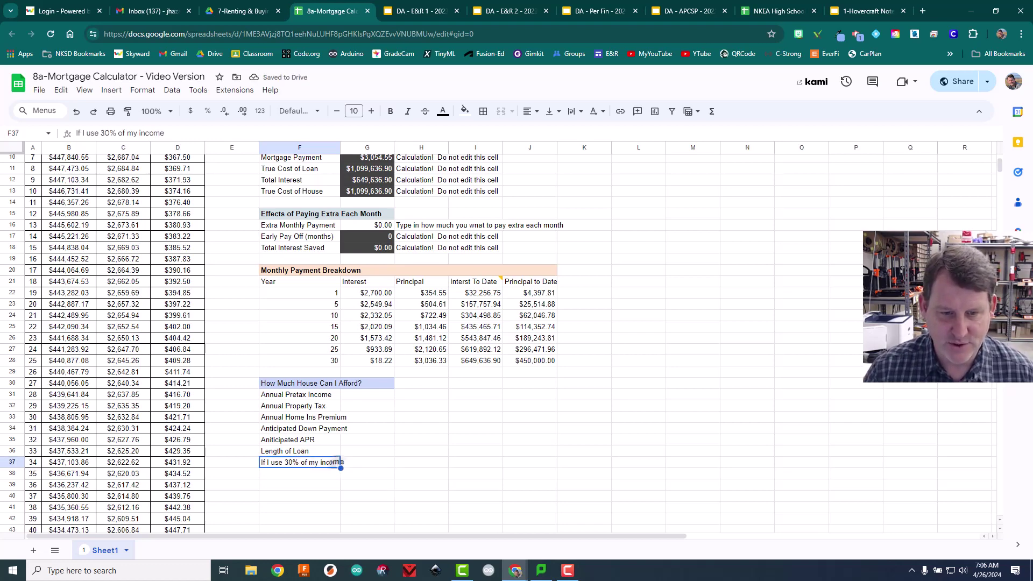
pyautogui.moveTo(340, 468); pyautogui.dragTo(340, 489)
pyautogui.click(291, 473)
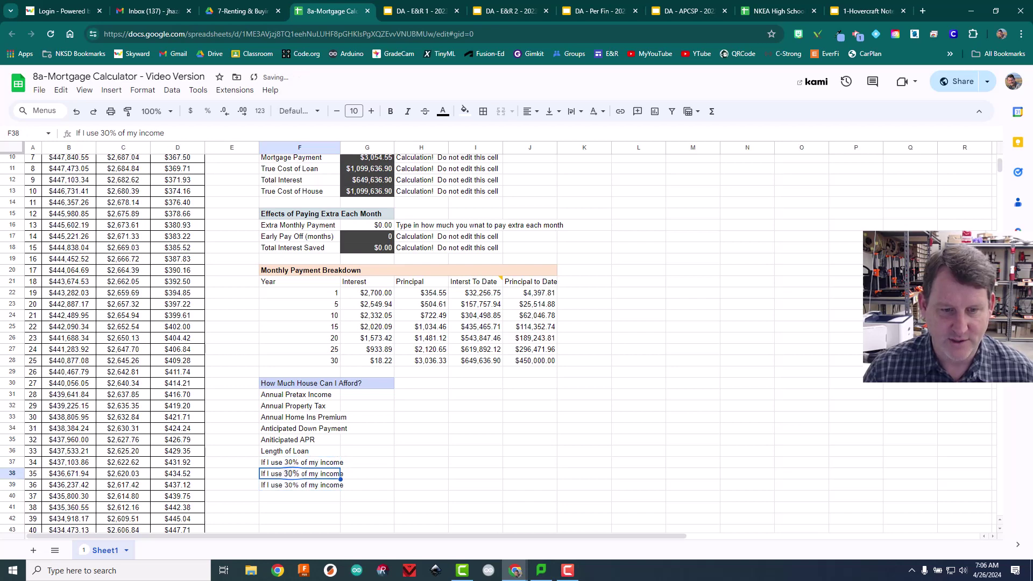
pyautogui.doubleClick(282, 473)
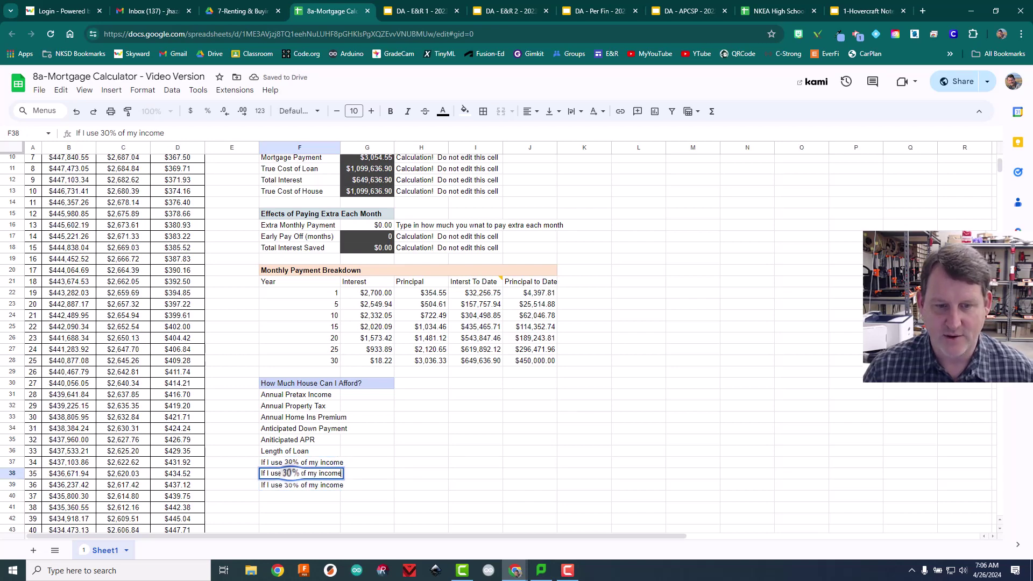
pyautogui.press('BackSpace')
pyautogui.write('5')
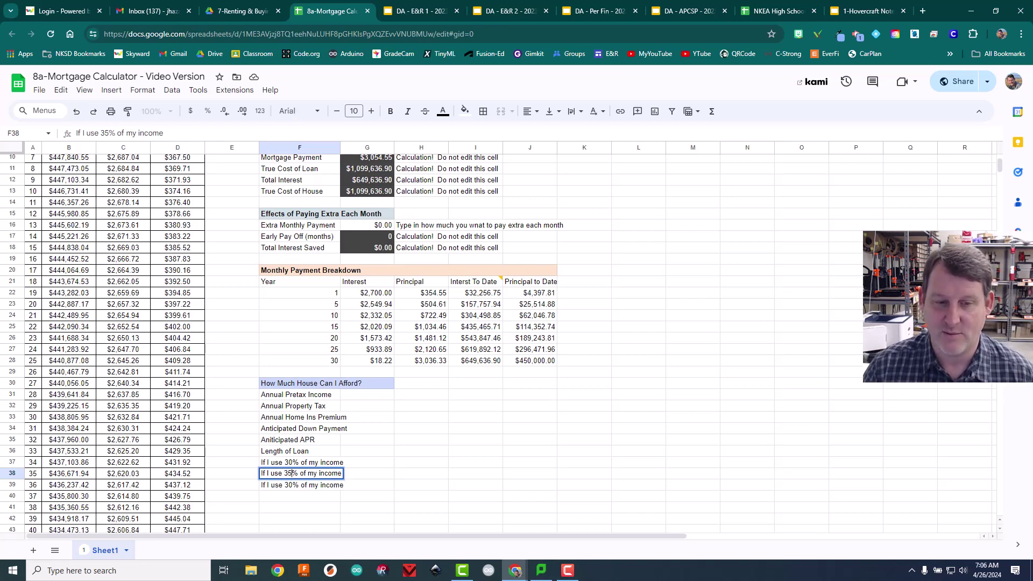
# - Change the percentage in the F39 label to 40%, and widen column F so the income labels fit
pyautogui.click(293, 485)
pyautogui.doubleClick(293, 485)
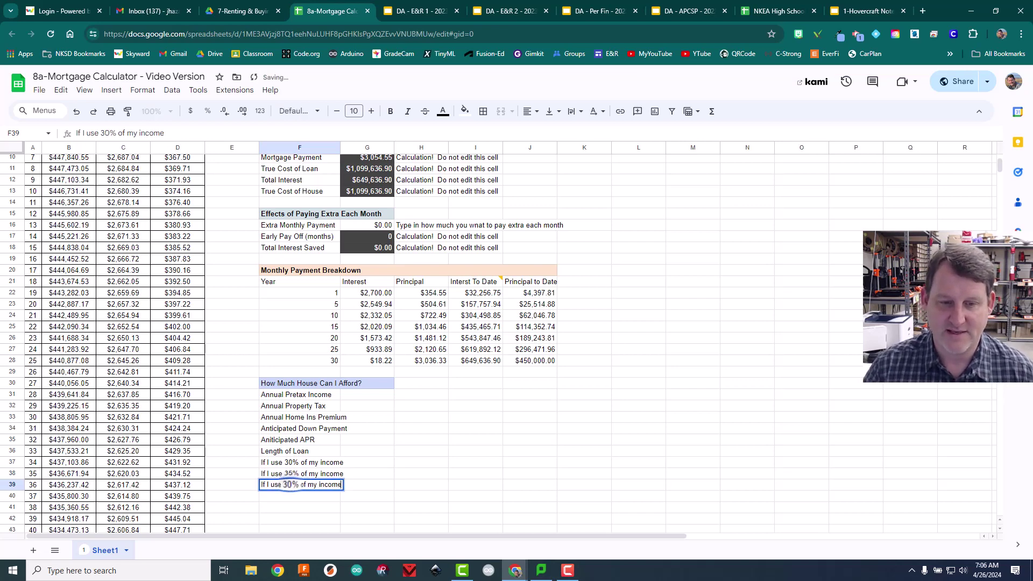
pyautogui.press('BackSpace')
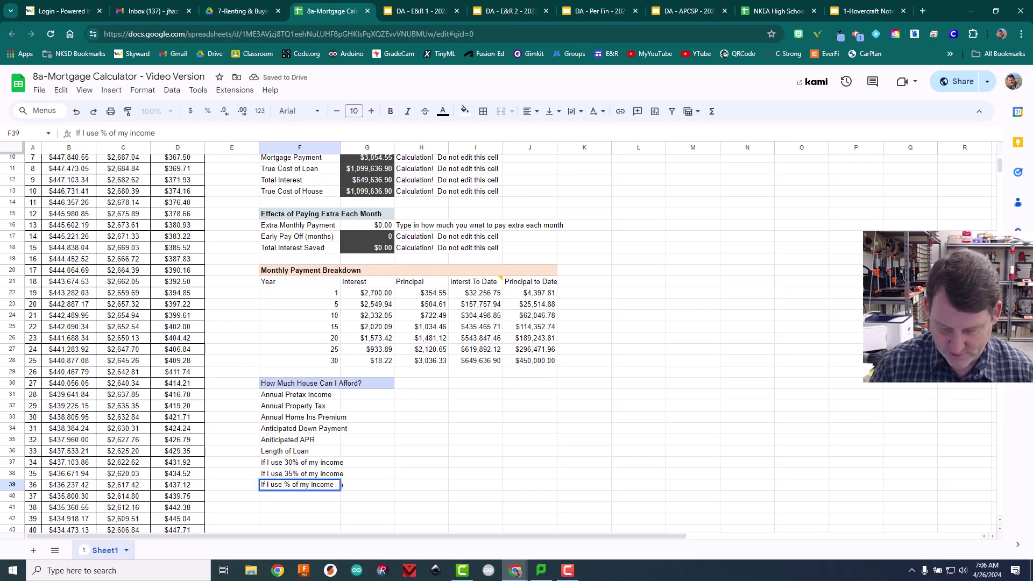
pyautogui.write('40')
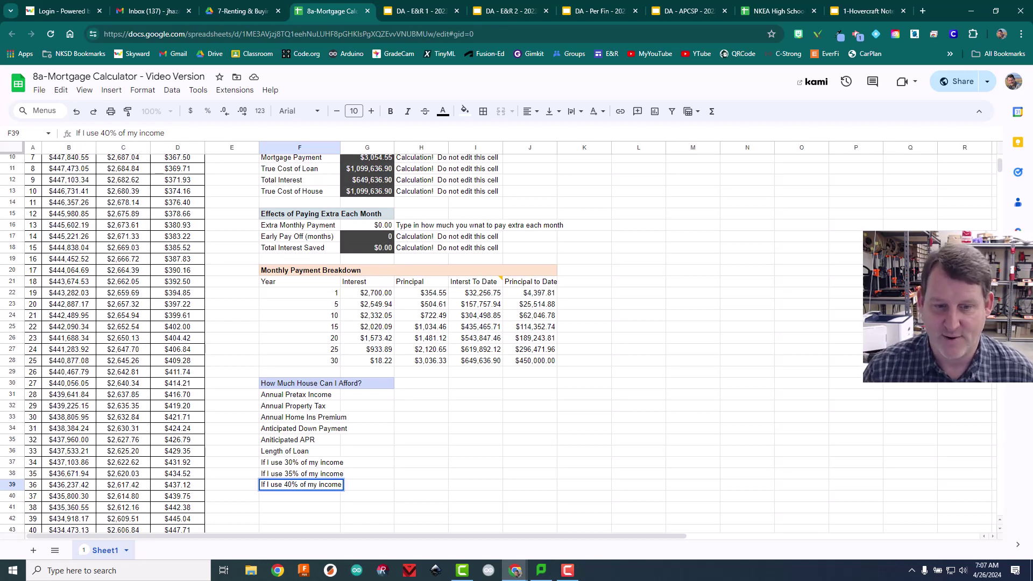
pyautogui.click(351, 485)
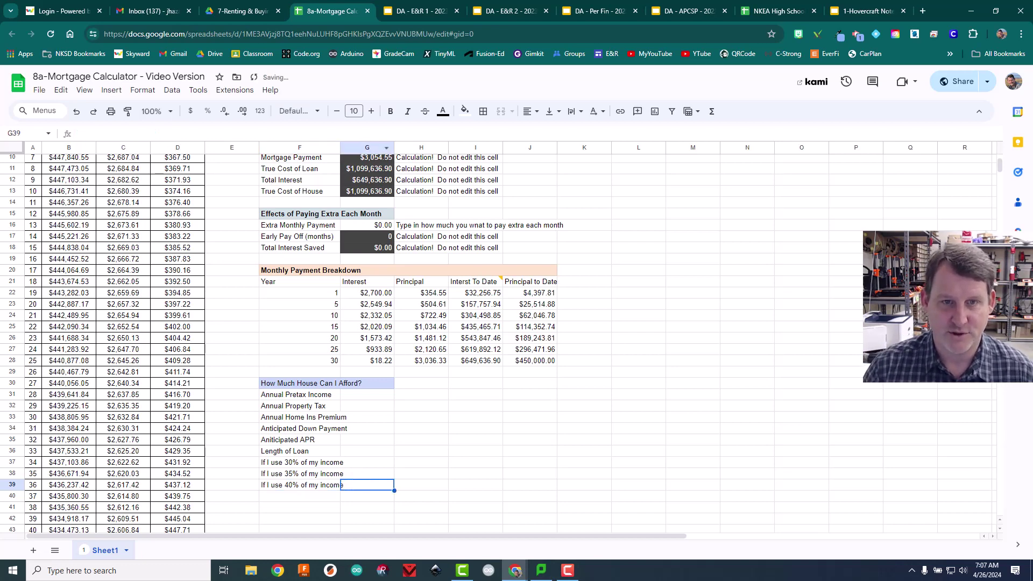
pyautogui.moveTo(340, 148); pyautogui.dragTo(354, 147)
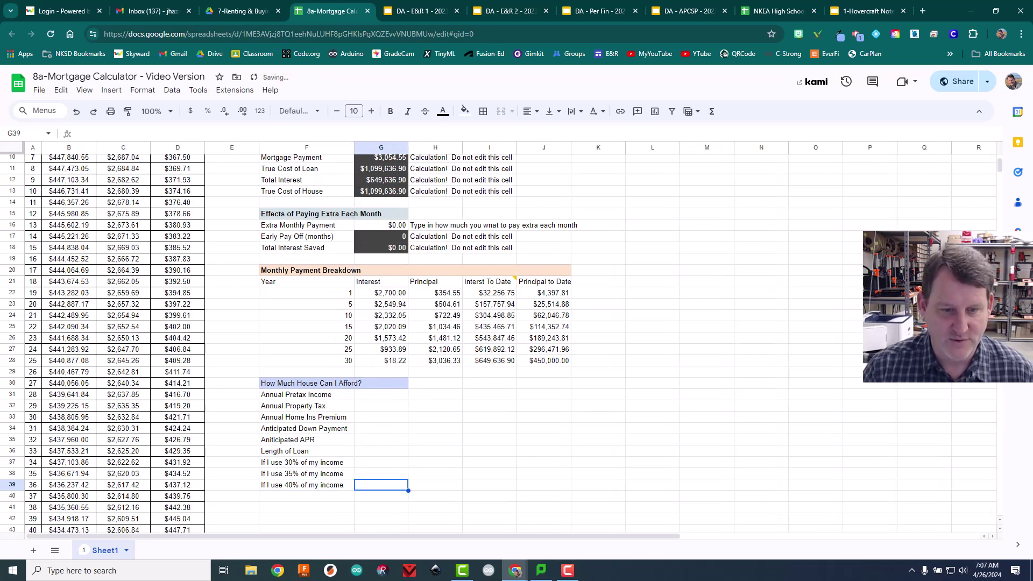
# - Enter 120000 as the annual pretax income in cell G31
pyautogui.click(381, 395)
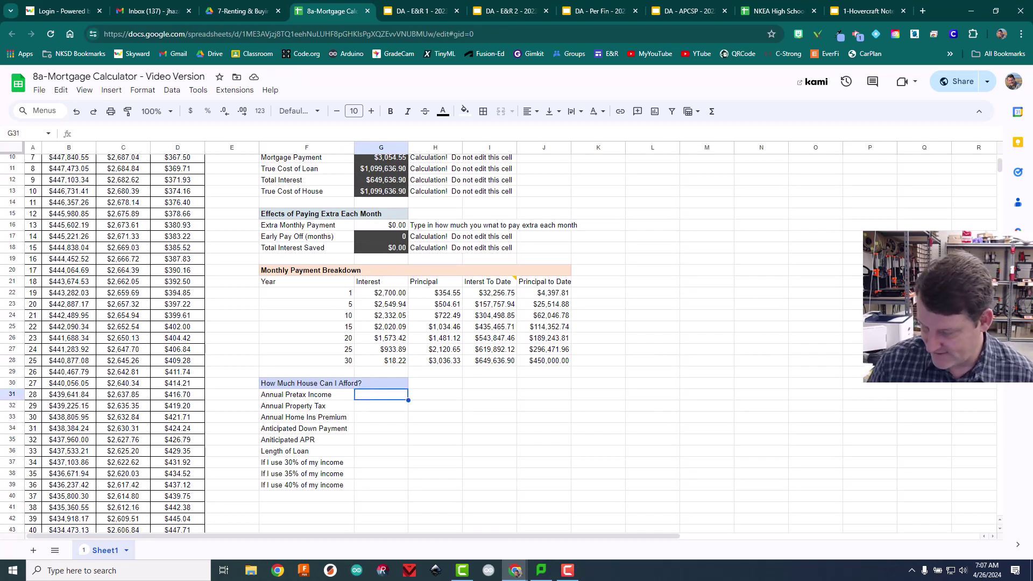
pyautogui.write('120000')
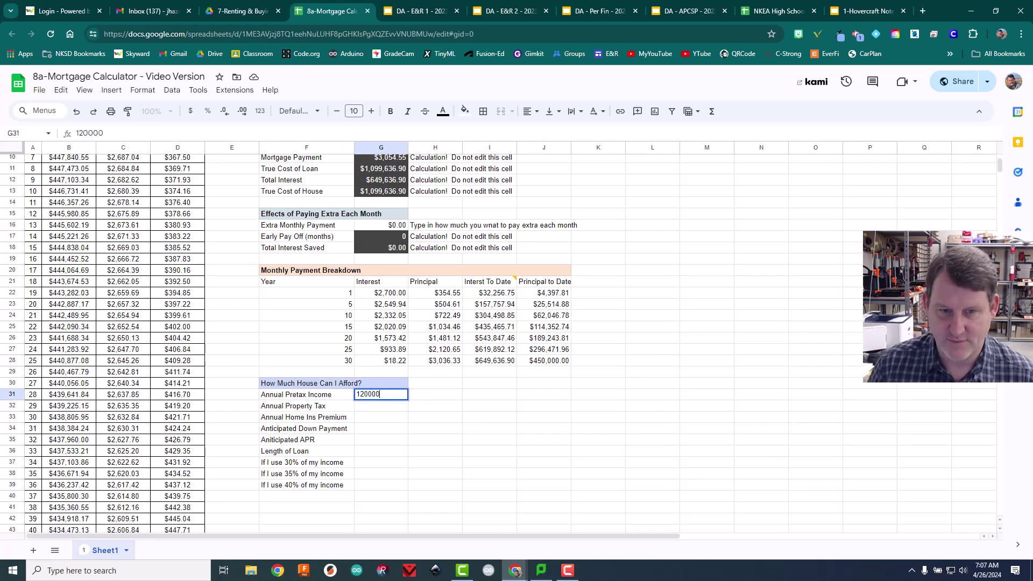
pyautogui.press('Return')
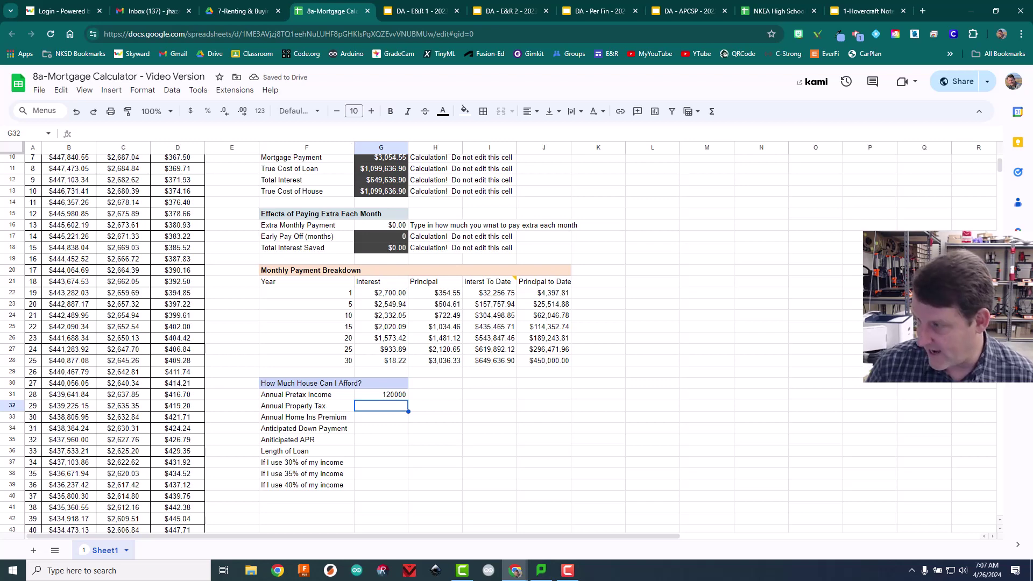
# - Enter 8000 as the annual property tax in cell G32
pyautogui.write('80000')
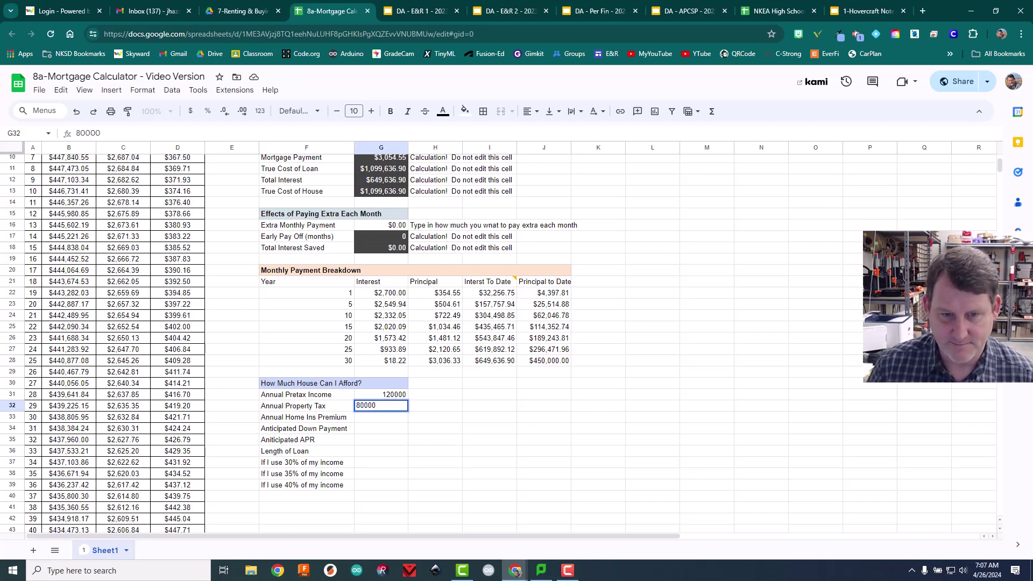
pyautogui.press('Return')
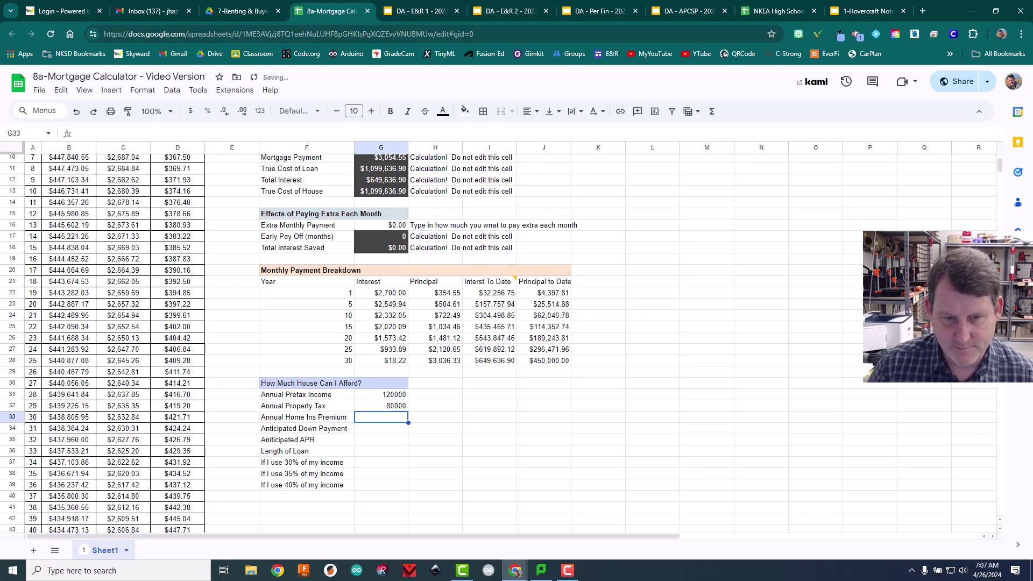
pyautogui.click(380, 406)
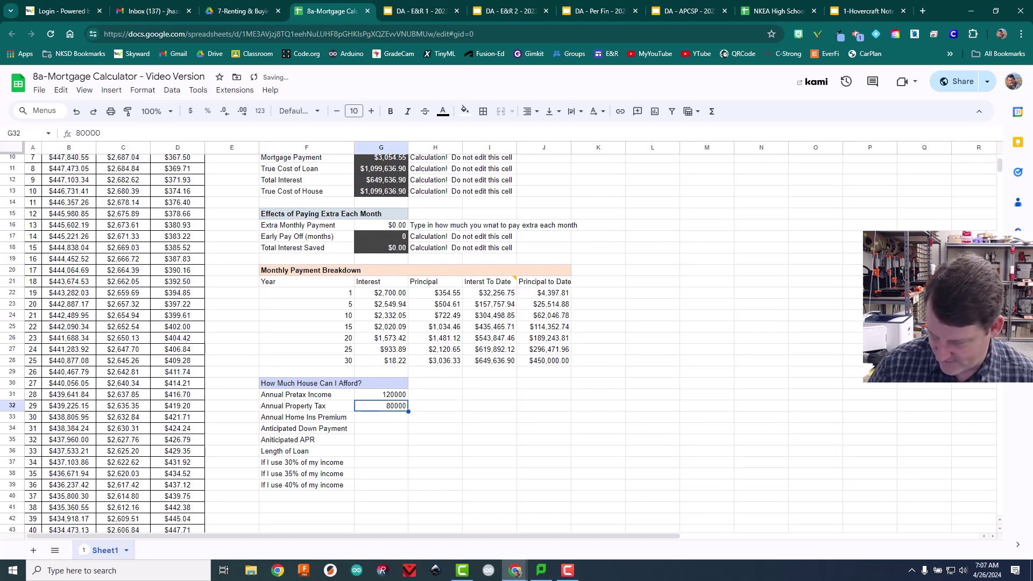
pyautogui.write('8000')
pyautogui.press('Return')
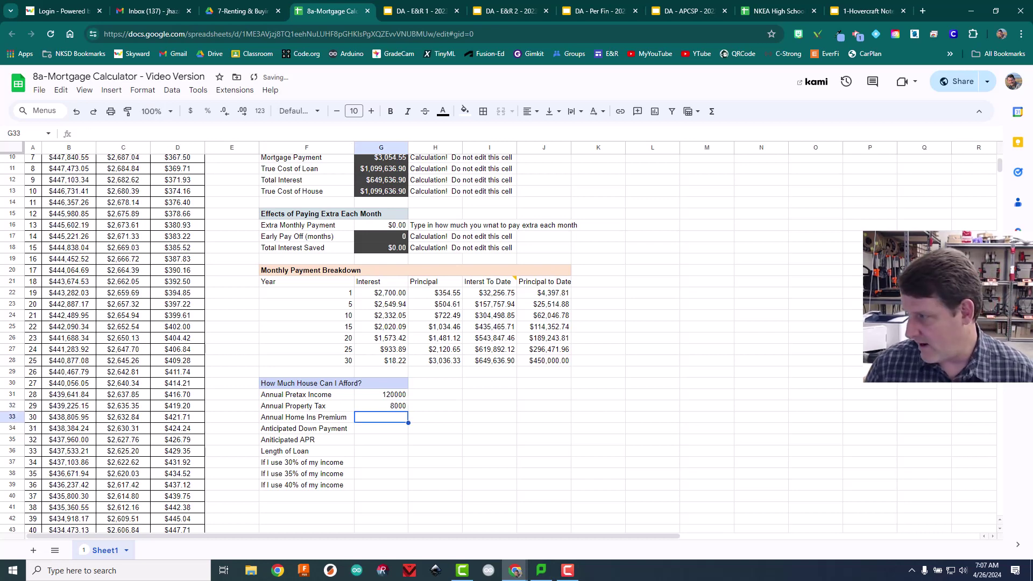
# - Enter 1500 as the annual home insurance premium in cell G33
pyautogui.write('15')
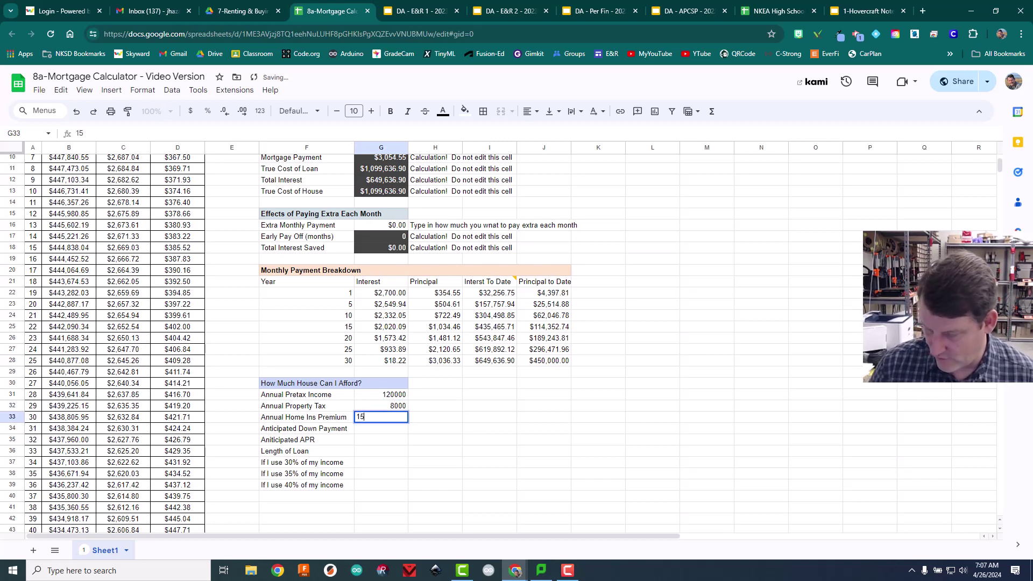
pyautogui.write('00')
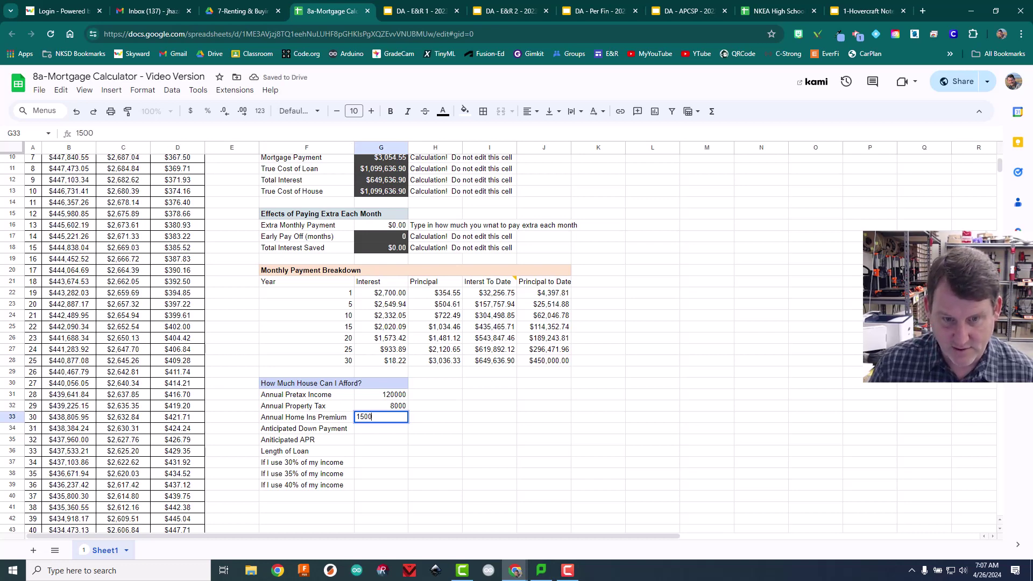
pyautogui.press('Return')
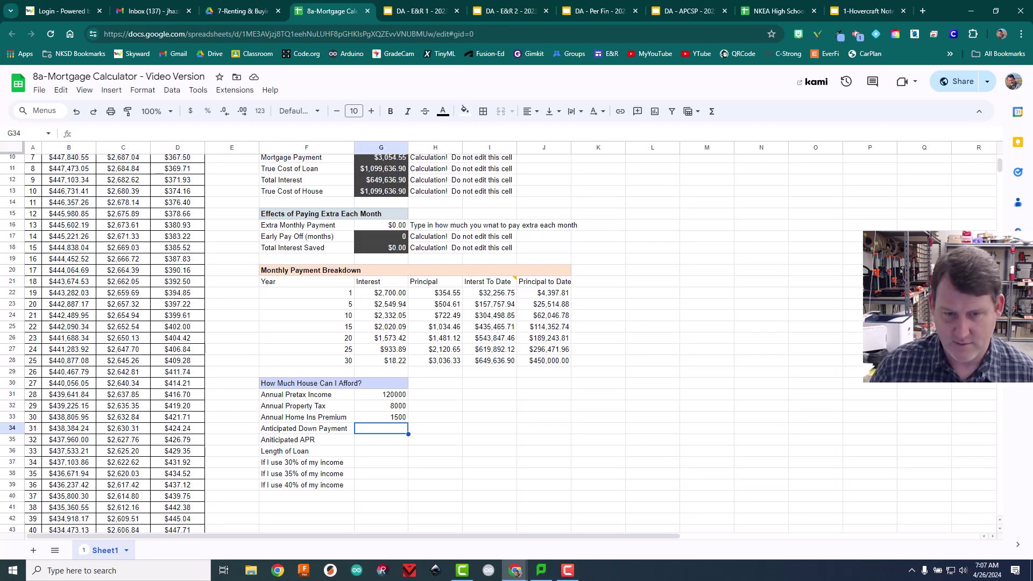
# - Enter 80000 as the anticipated down payment in G34 and 7.2 as the anticipated APR in G35
pyautogui.write('80')
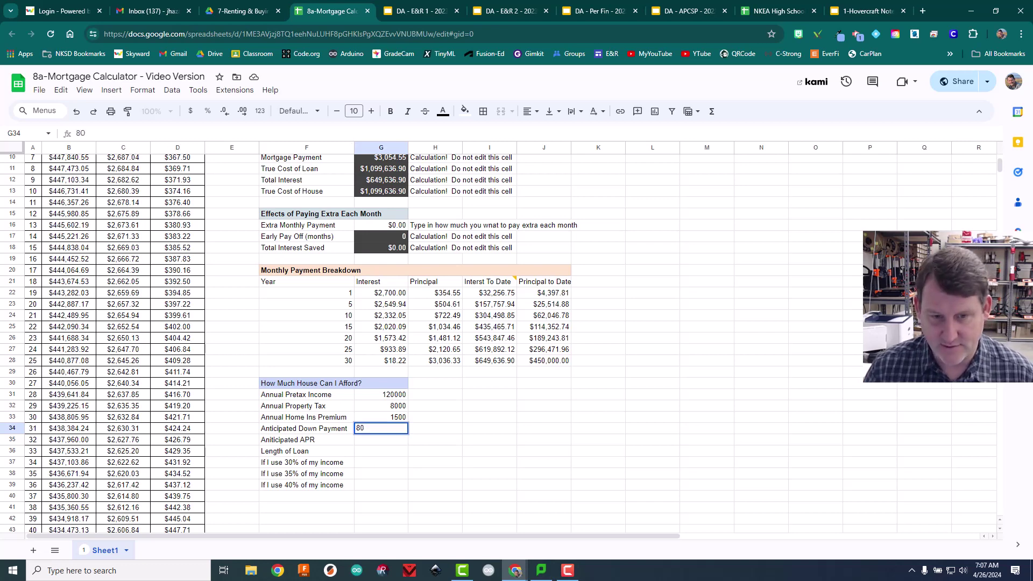
pyautogui.write('000')
pyautogui.write('3')
pyautogui.press('Return')
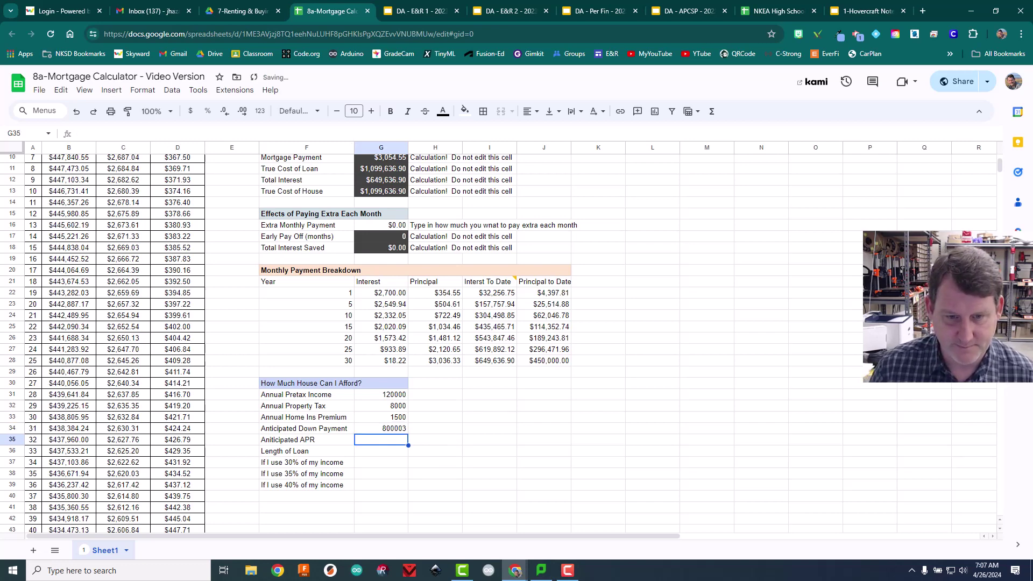
pyautogui.click(381, 428)
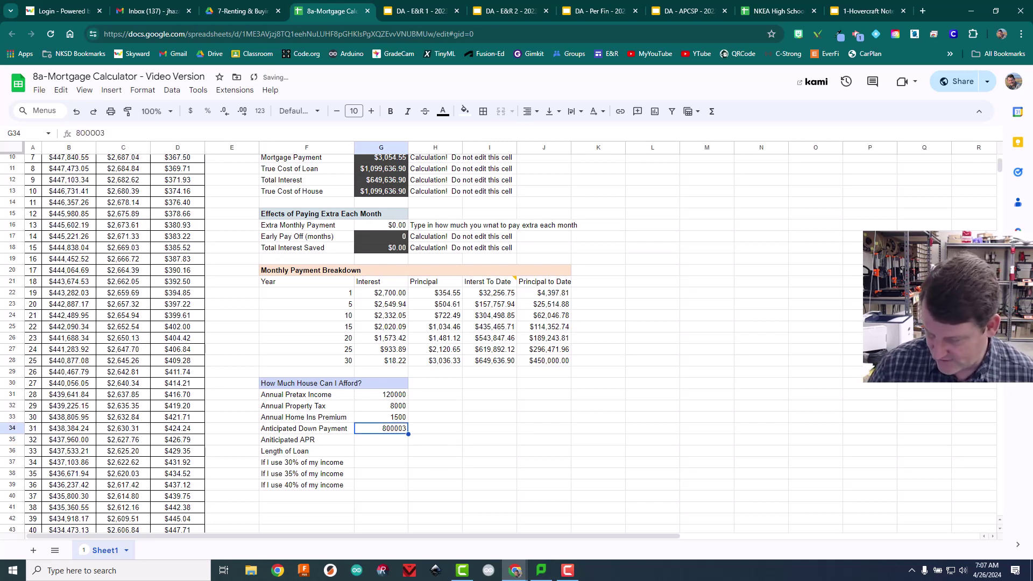
pyautogui.press('Return')
pyautogui.press('BackSpace')
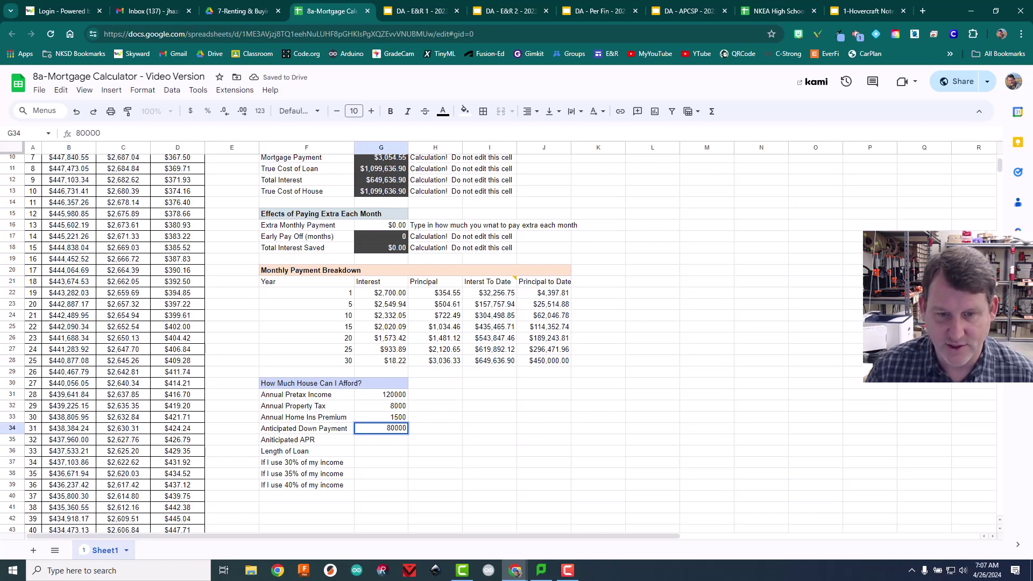
pyautogui.press('Return')
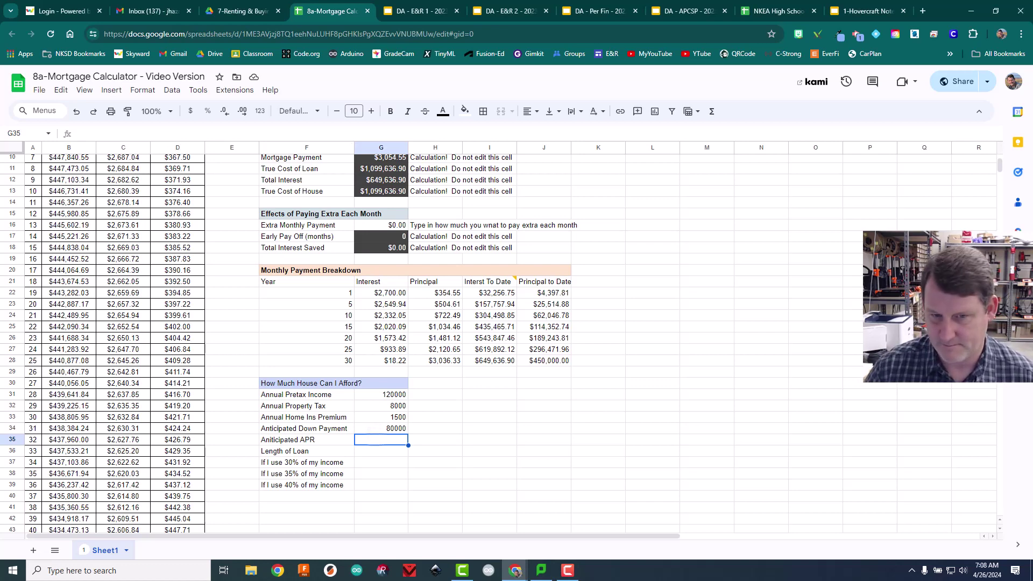
pyautogui.write('7.2')
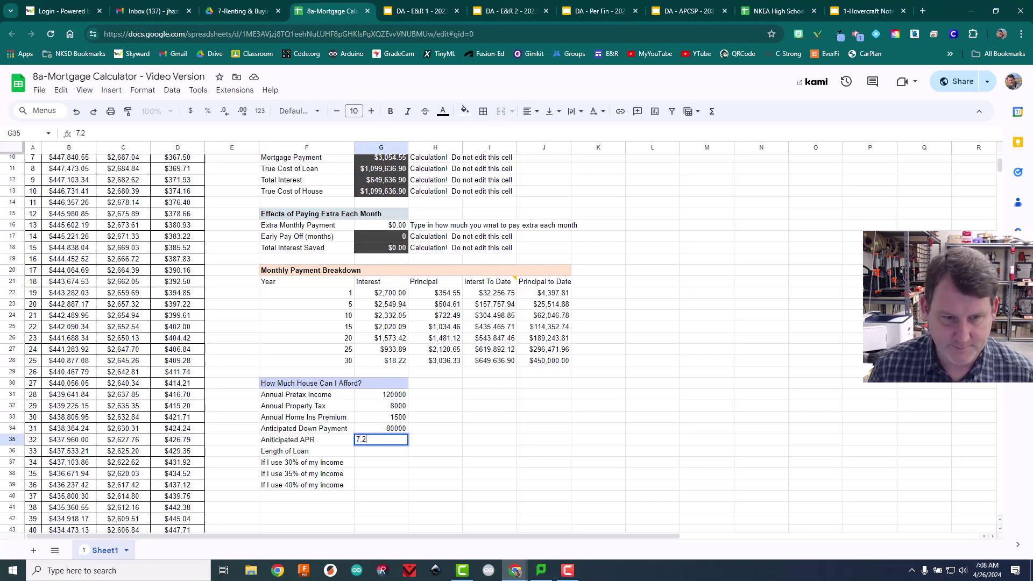
pyautogui.press('Return')
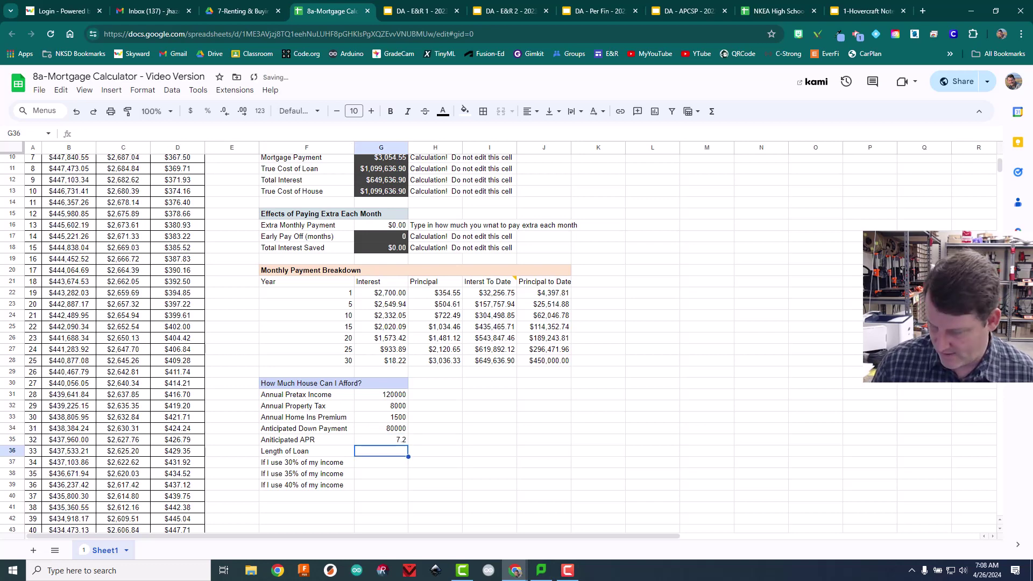
# - Enter 30 as the length of loan in G36 and format G31:G34 as currency with no decimal places
pyautogui.write('30')
pyautogui.press('Return')
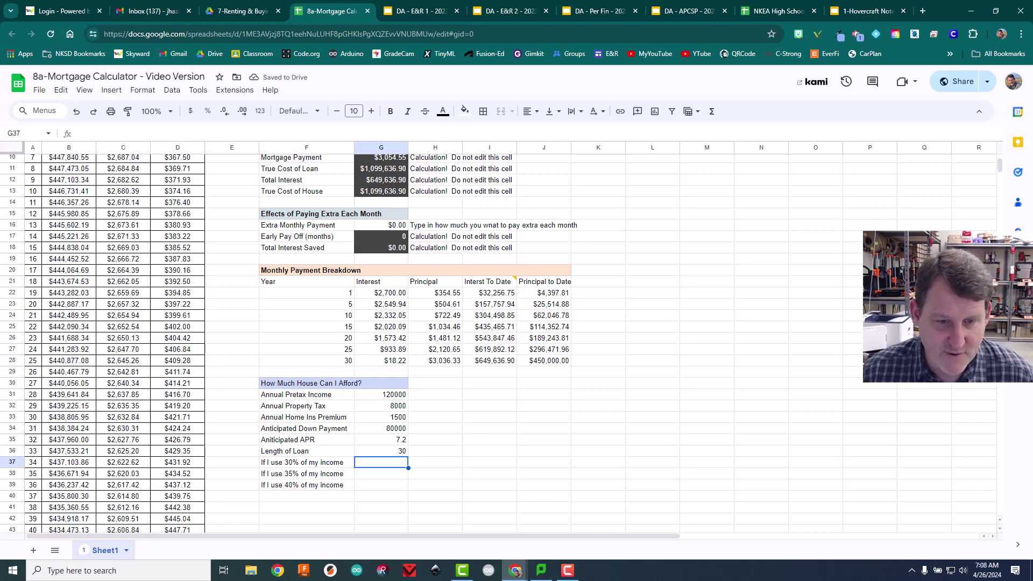
pyautogui.moveTo(381, 395); pyautogui.dragTo(381, 428)
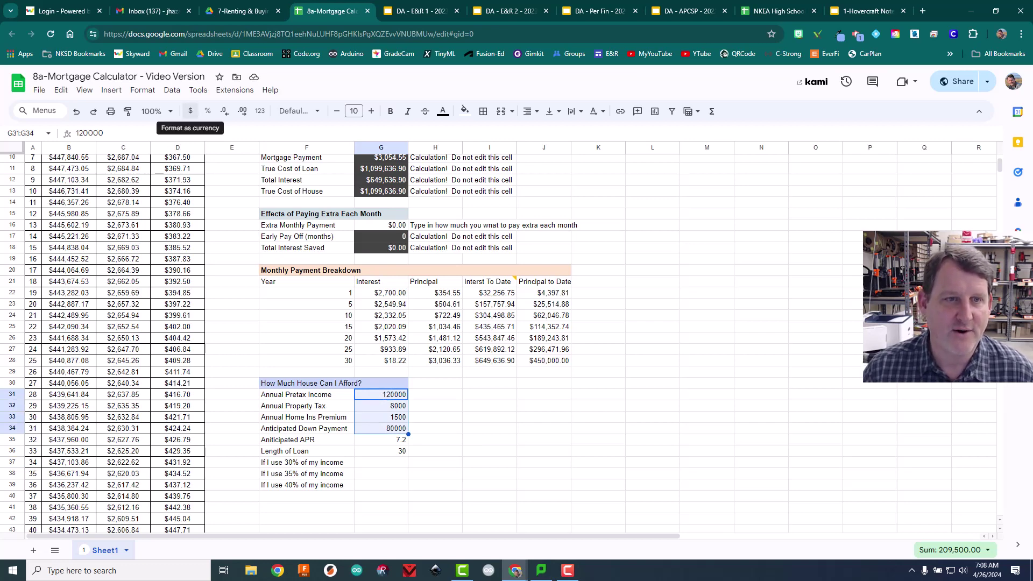
pyautogui.click(190, 112)
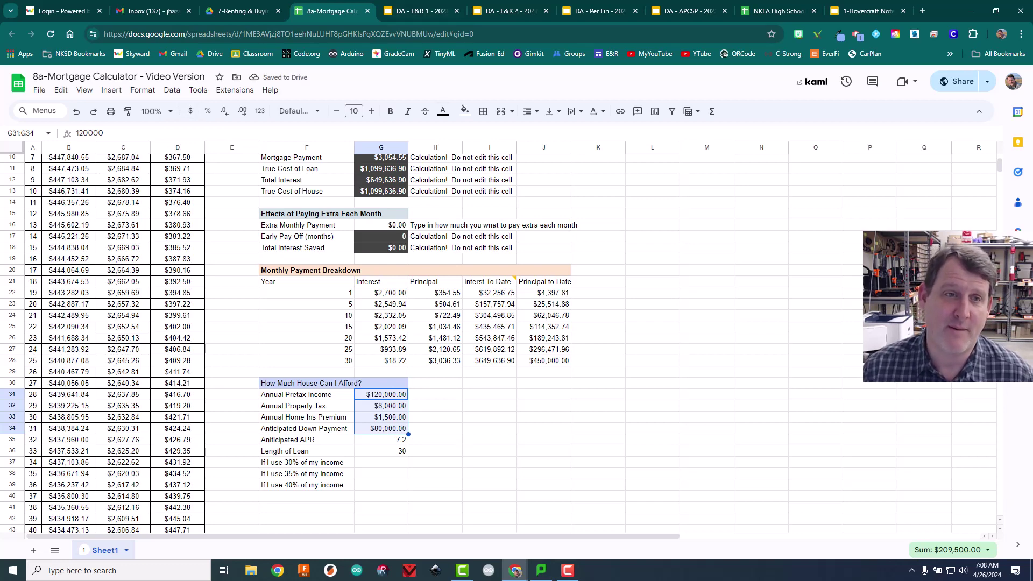
pyautogui.click(224, 111)
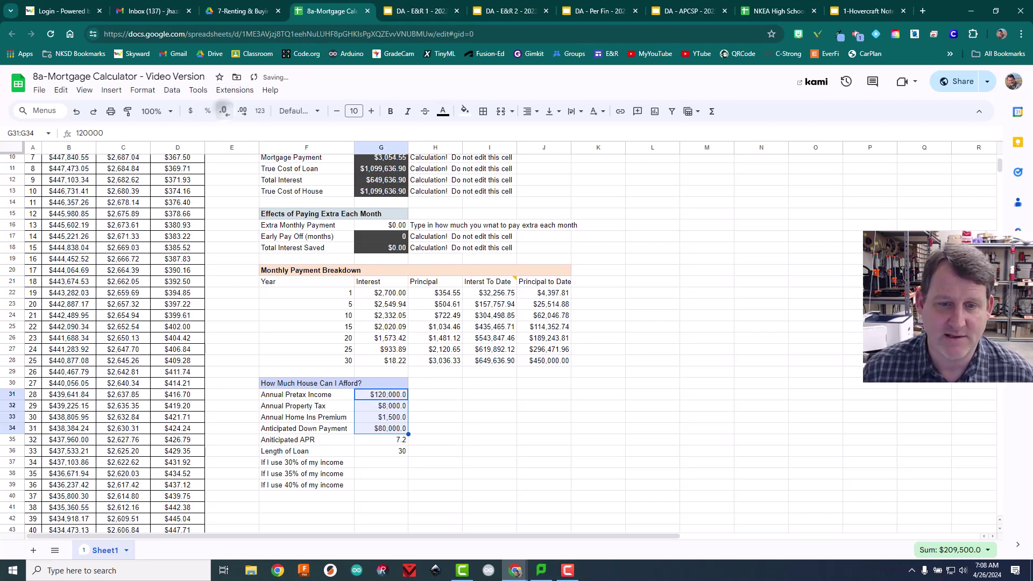
pyautogui.click(224, 111)
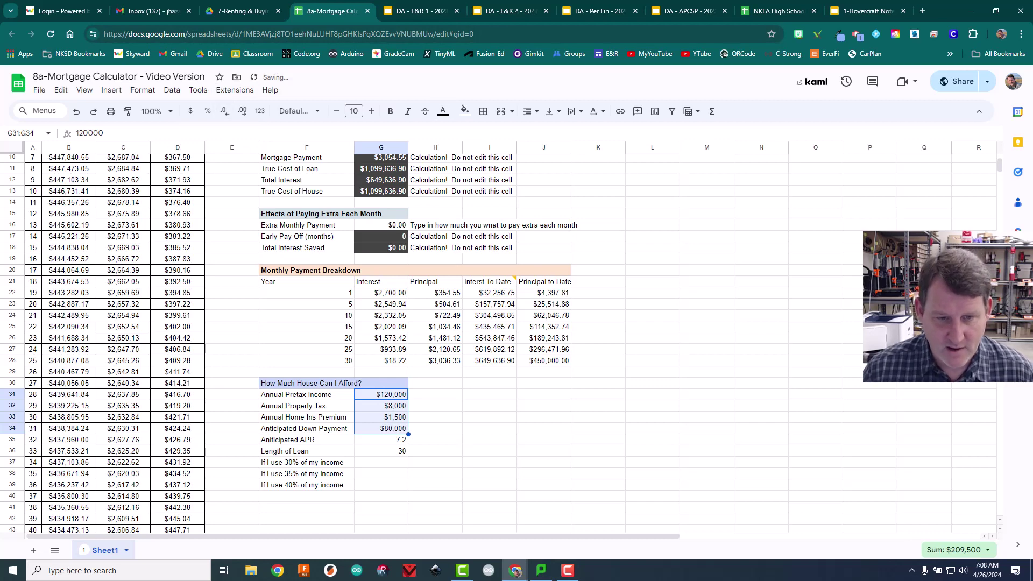
# - Format the anticipated APR in G35 as a percentage and re-enter it as 7.2%
pyautogui.click(377, 439)
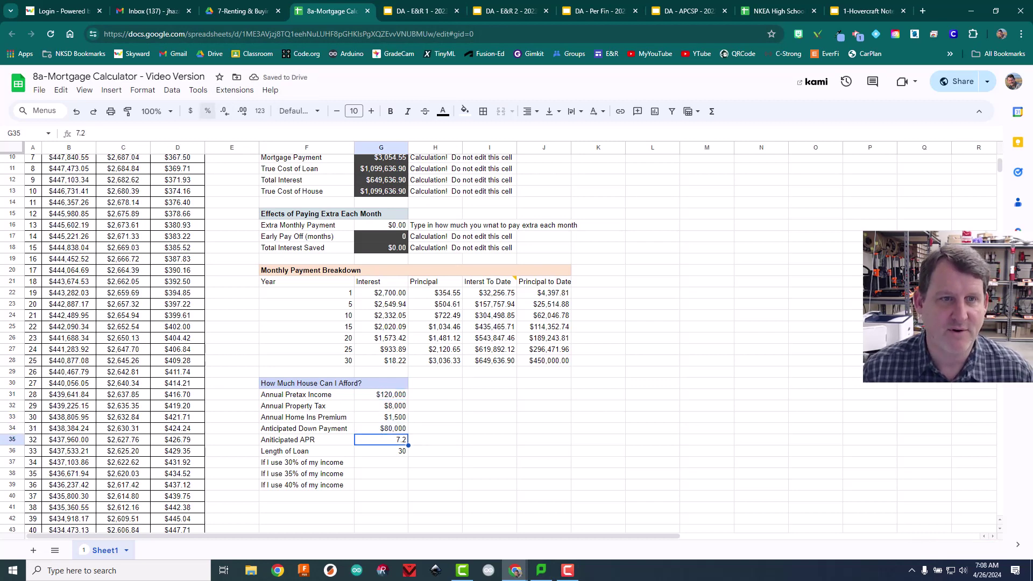
pyautogui.click(208, 111)
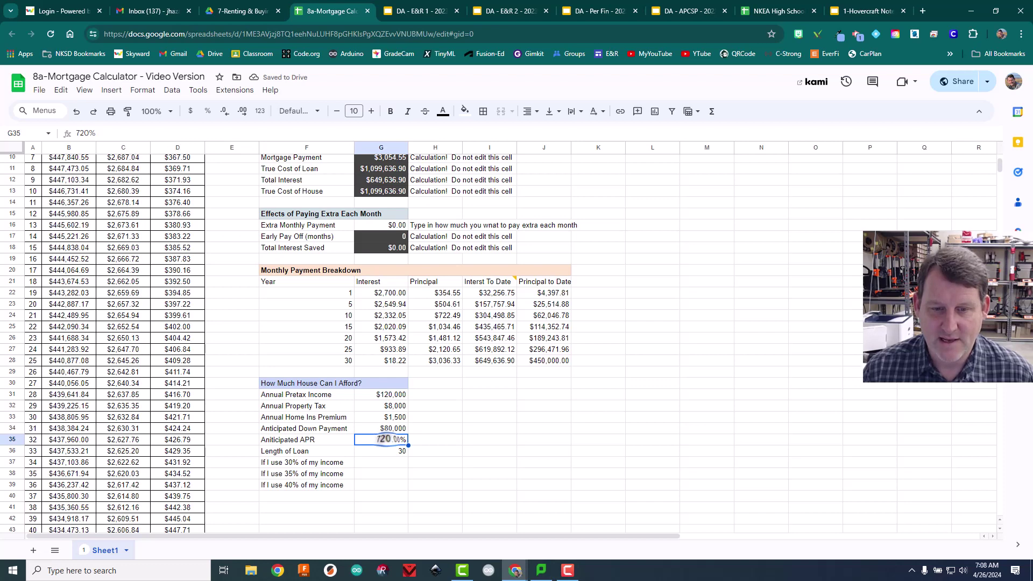
pyautogui.press('Return')
pyautogui.hotkey('ctrl', 'a')
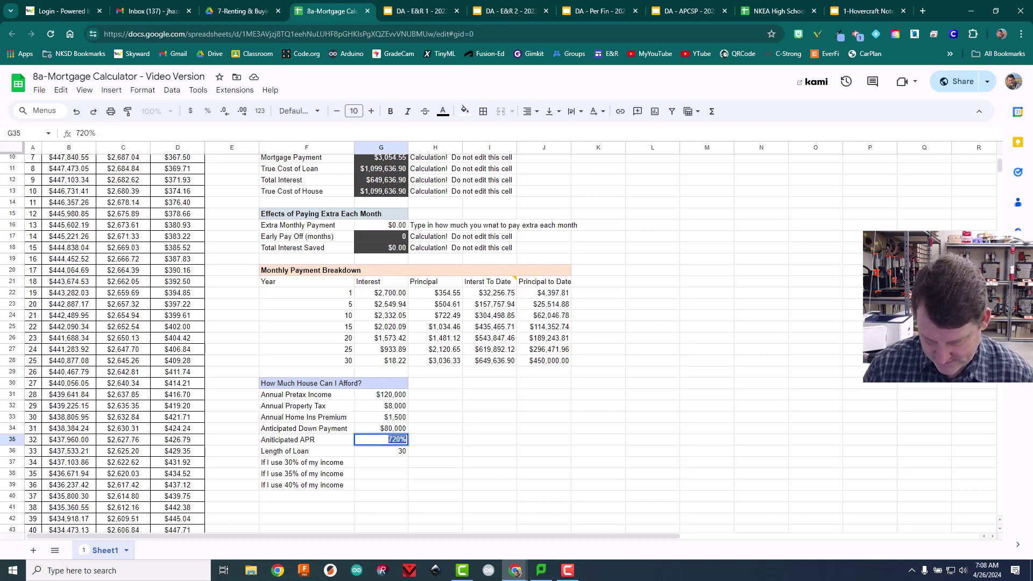
pyautogui.write('7.2')
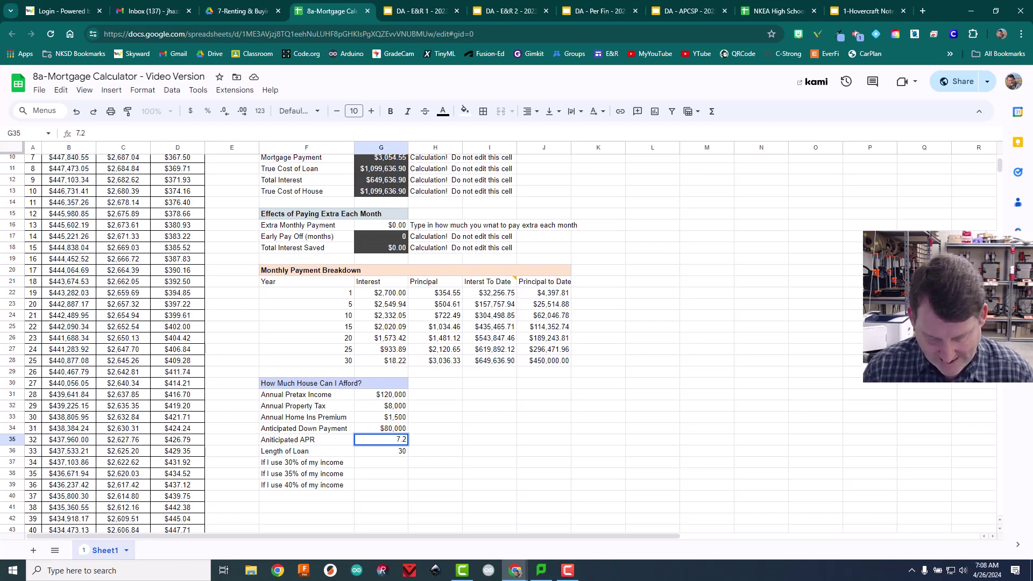
pyautogui.write('%')
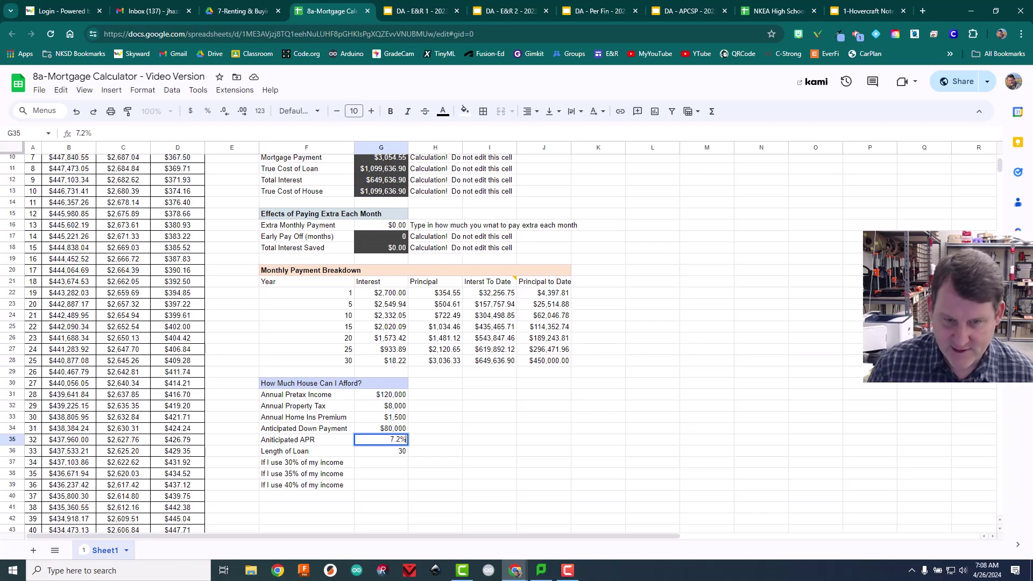
pyautogui.press('Return')
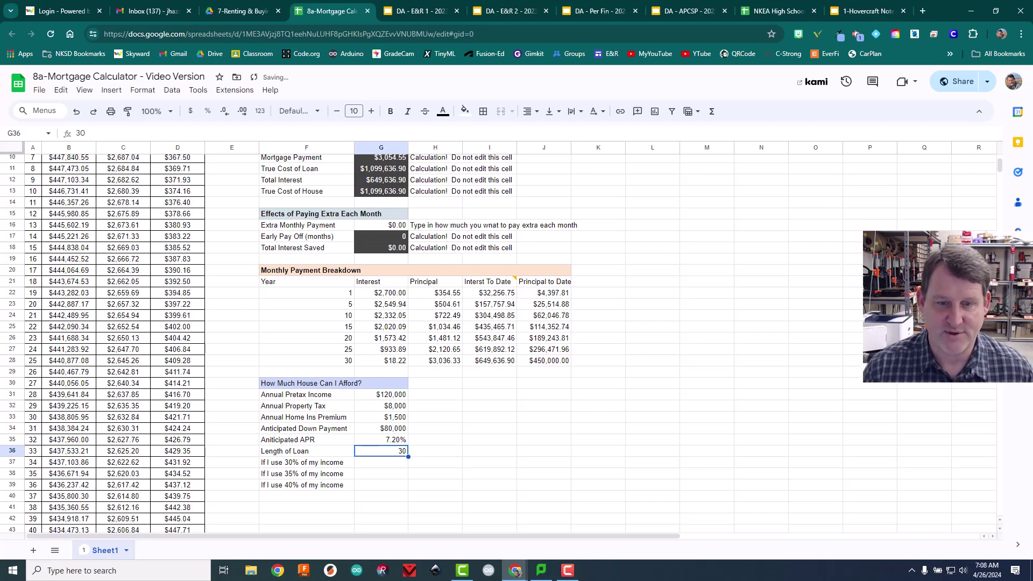
pyautogui.click(381, 440)
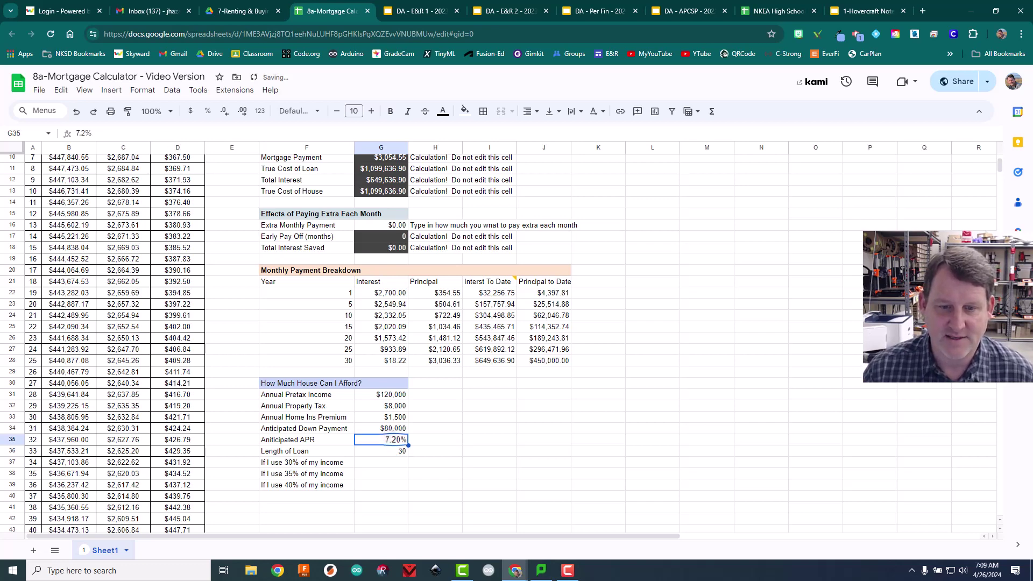
# - Copy the note "Be sure to type a % next to the number" from H5 to H35 beside the anticipated APR
pyautogui.scroll(4, 323, 345)
pyautogui.click(433, 209)
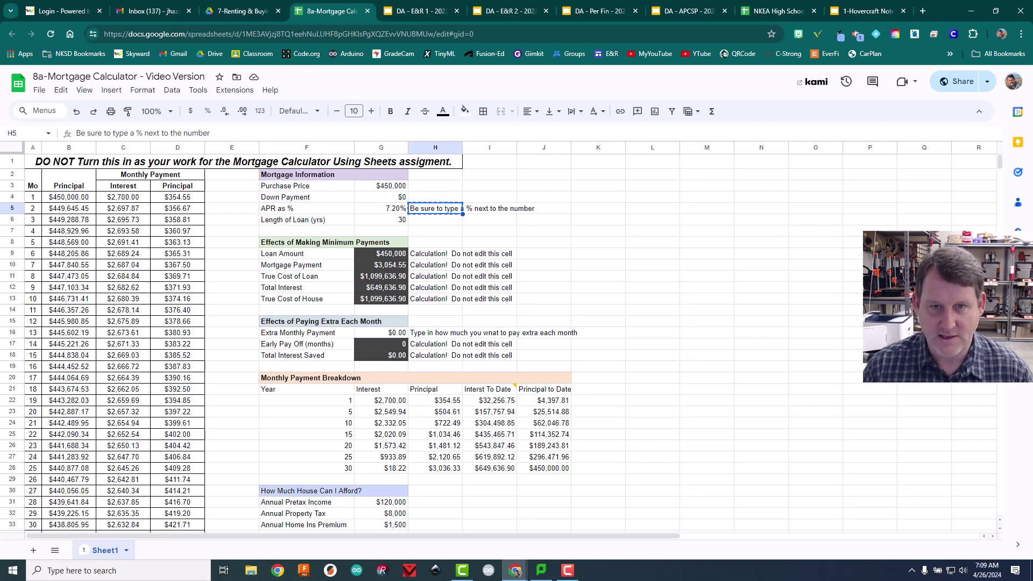
pyautogui.scroll(-5, 323, 344)
pyautogui.click(434, 278)
pyautogui.write('Be sure to type a % next to the number')
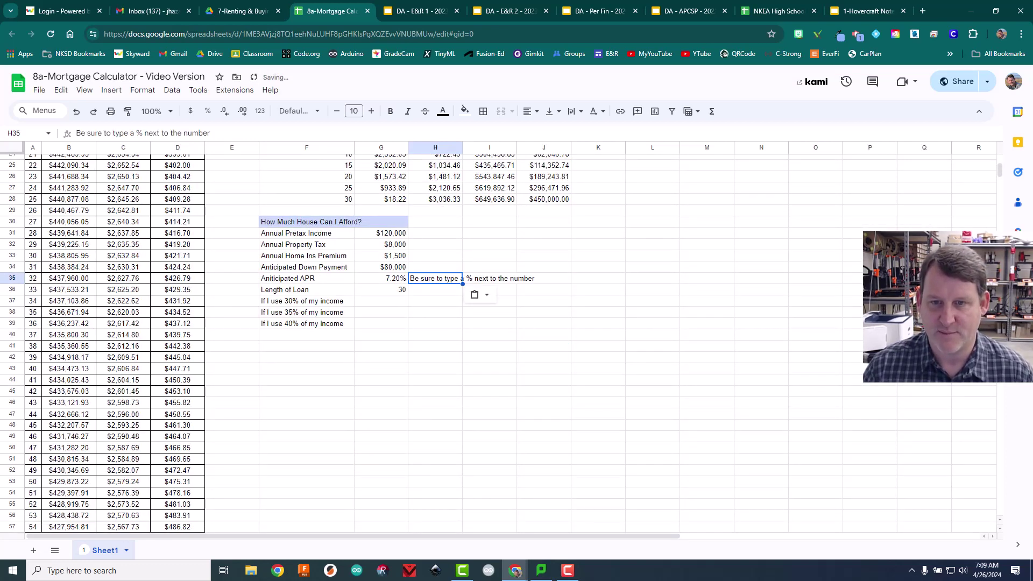
pyautogui.press('Down')
pyautogui.press('Left')
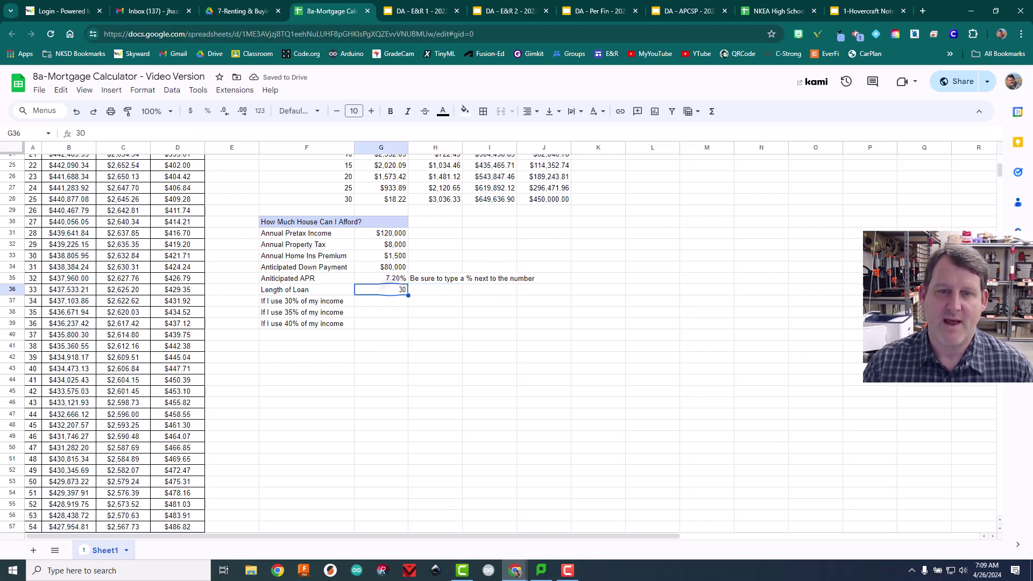
# - Extend the loan length label in F36 to read "Length of Loan (years)"
pyautogui.click(320, 289)
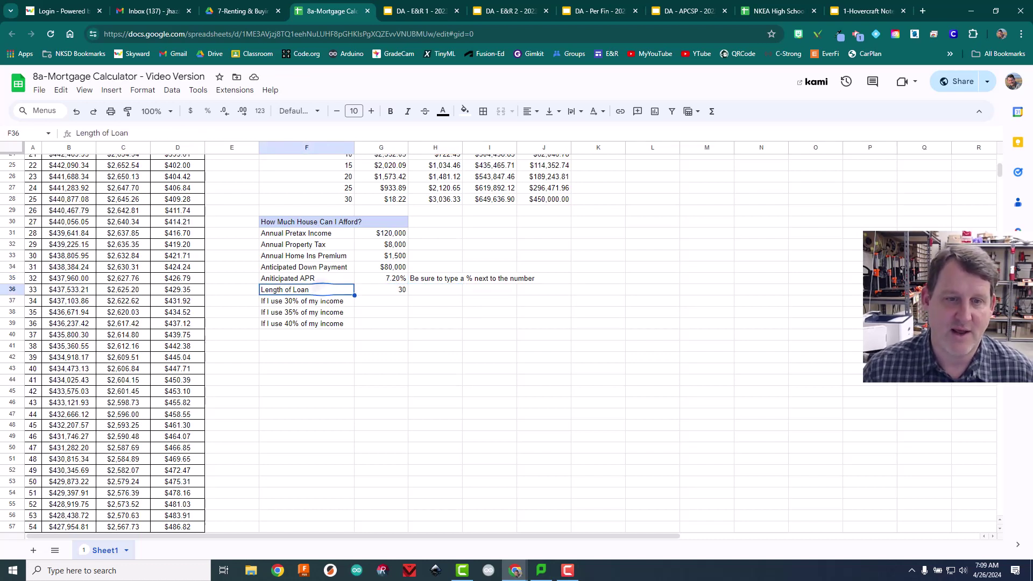
pyautogui.doubleClick(320, 289)
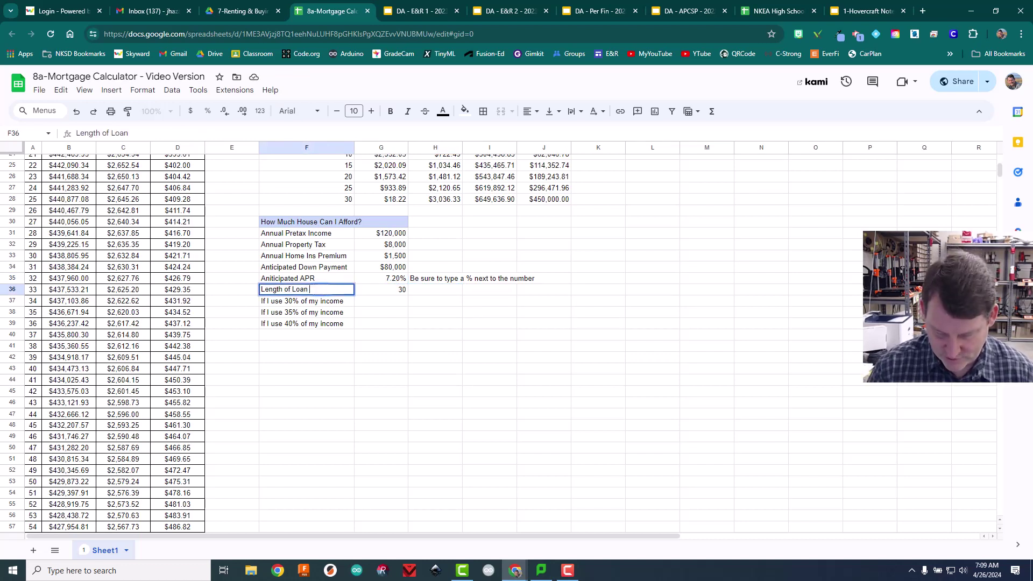
pyautogui.write('(years)')
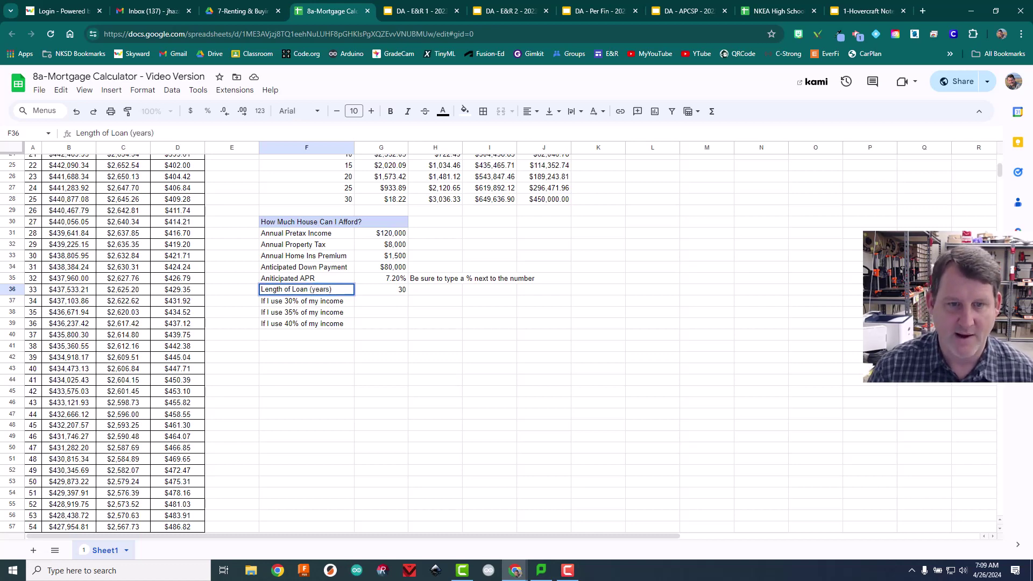
pyautogui.press('Return')
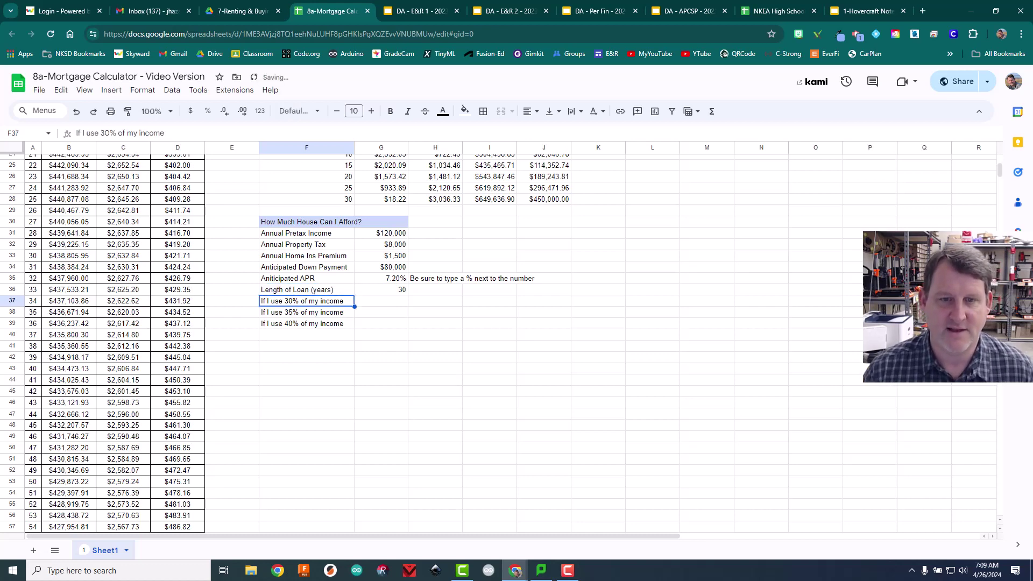
# - Enter the formula =((G31*.3-G32-G33)/12) in G37 for the monthly amount available at 30% of income
pyautogui.click(381, 289)
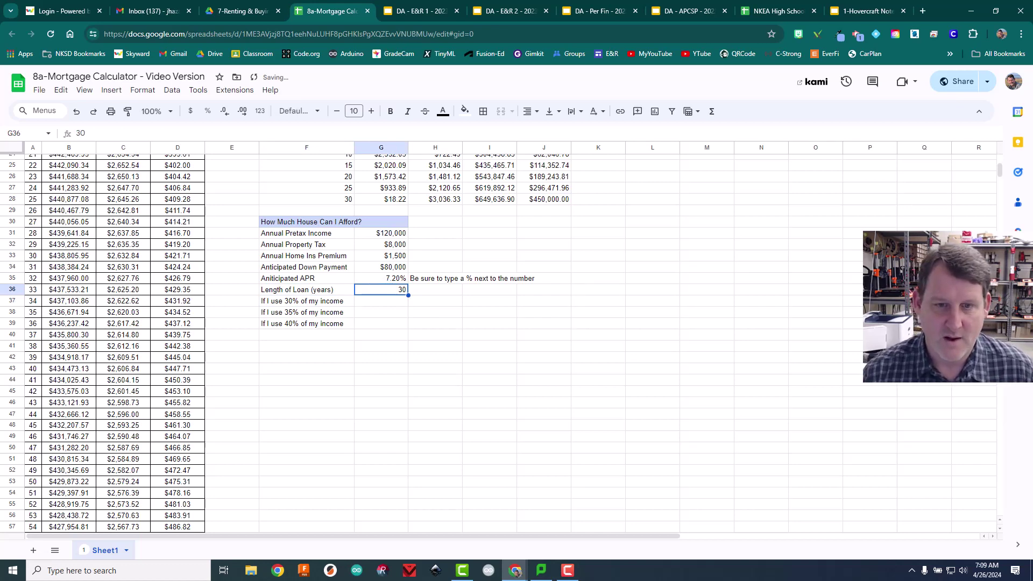
pyautogui.press('Return')
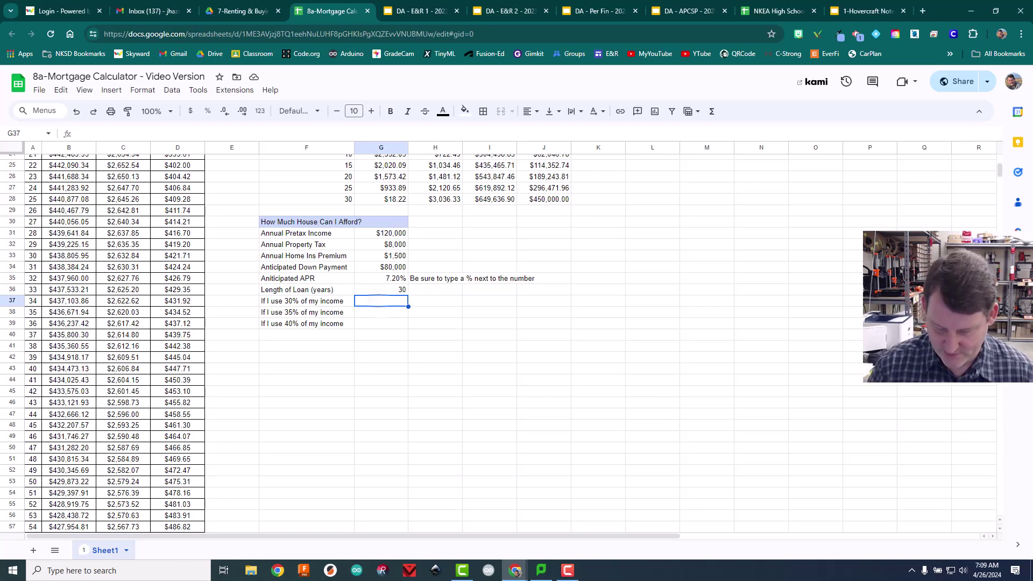
pyautogui.write('=')
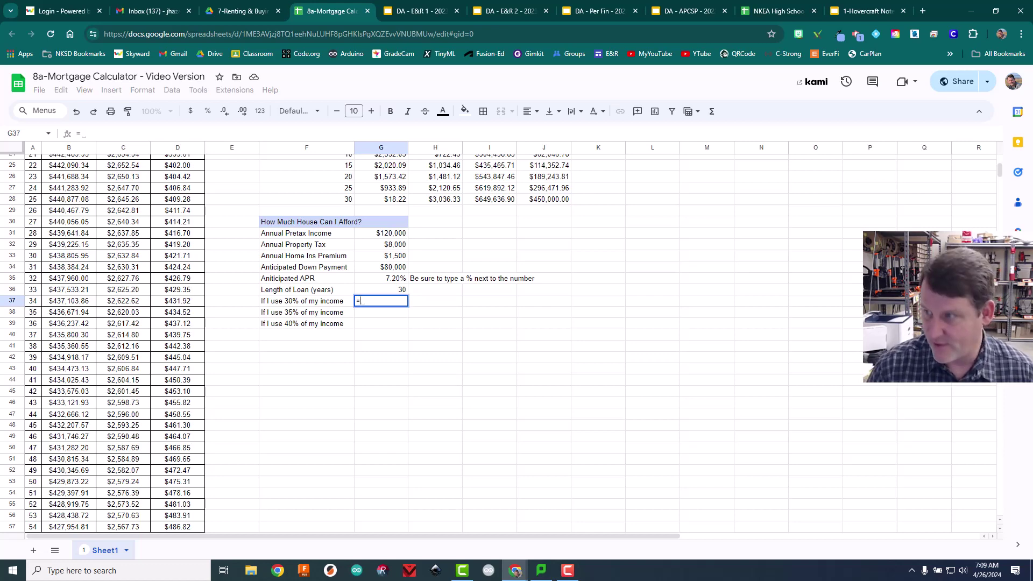
pyautogui.write('((')
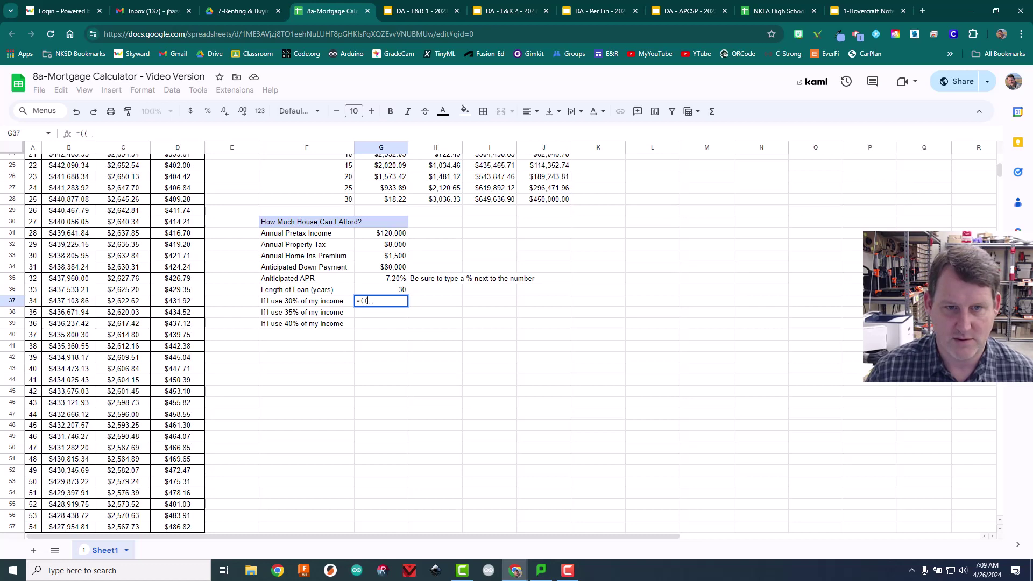
pyautogui.click(371, 233)
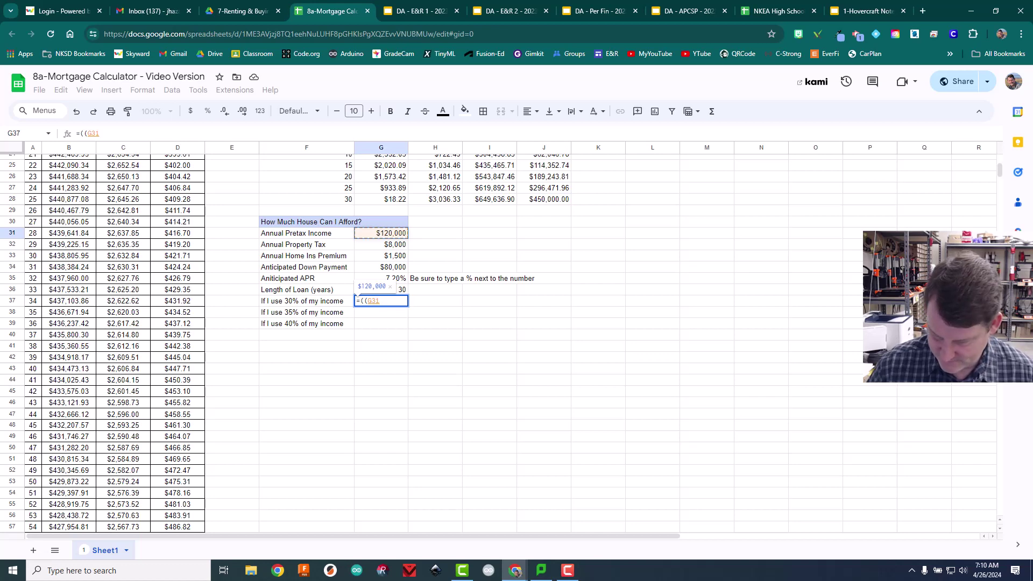
pyautogui.write('*.3')
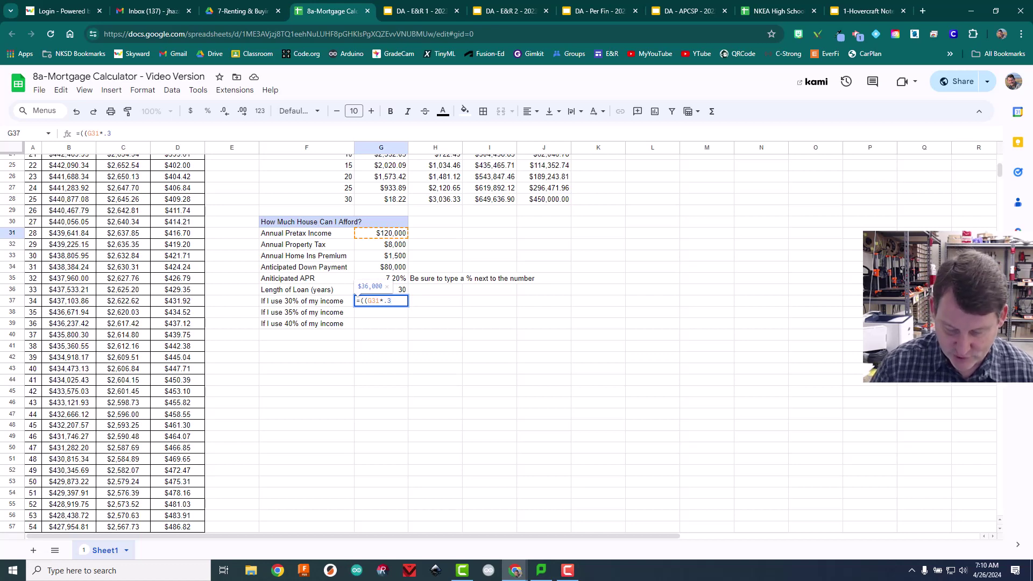
pyautogui.write('-8000')
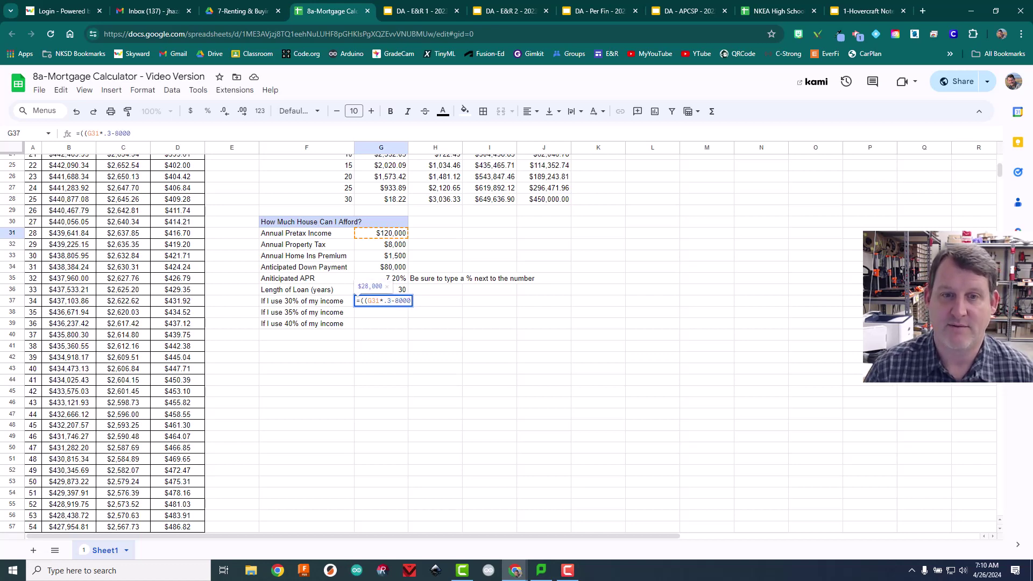
pyautogui.press('BackSpace')
pyautogui.press('BackSpace')
pyautogui.press('BackSpace')
pyautogui.press('BackSpace')
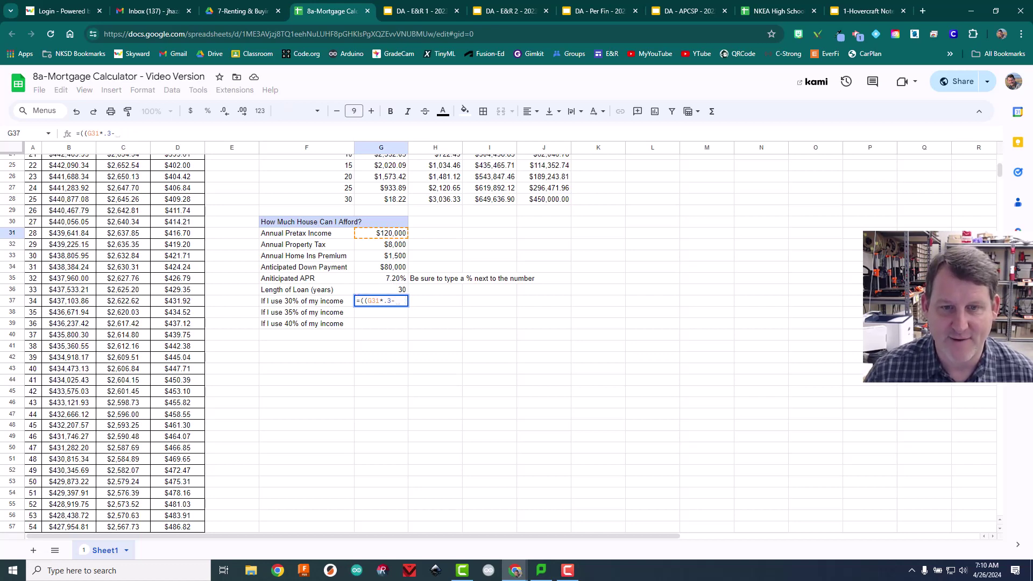
pyautogui.click(387, 245)
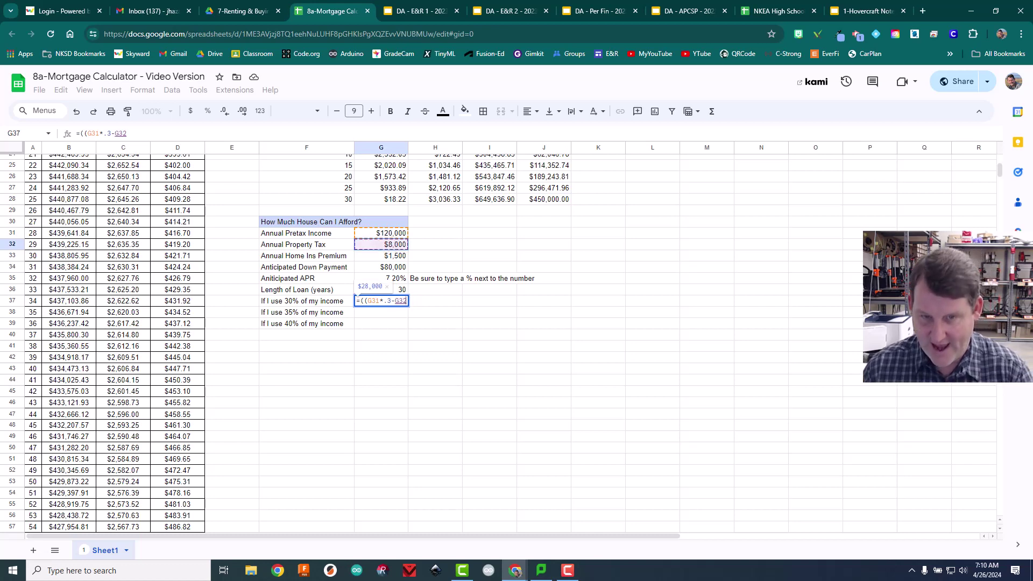
pyautogui.write('-')
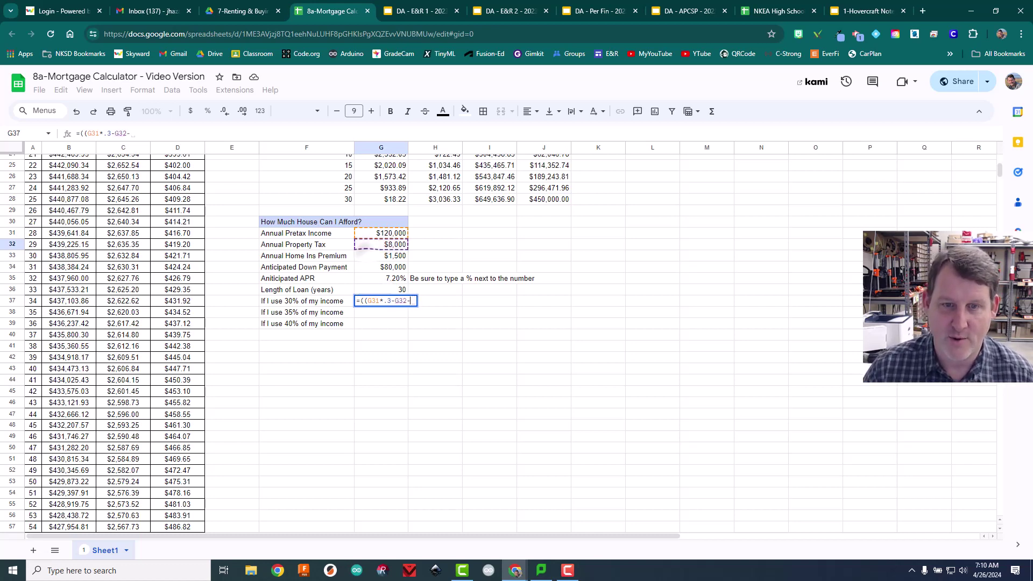
pyautogui.click(367, 256)
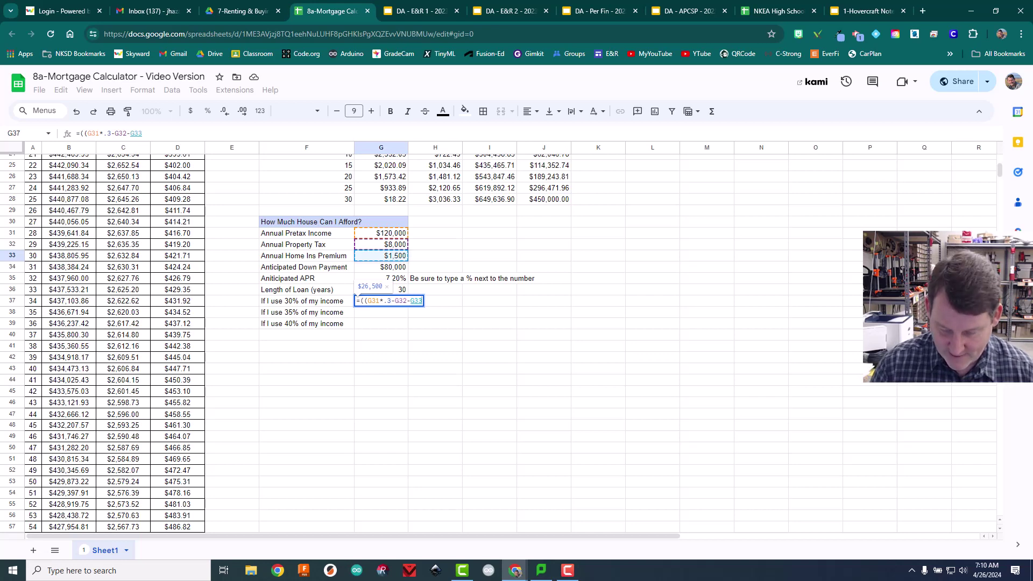
pyautogui.write(')')
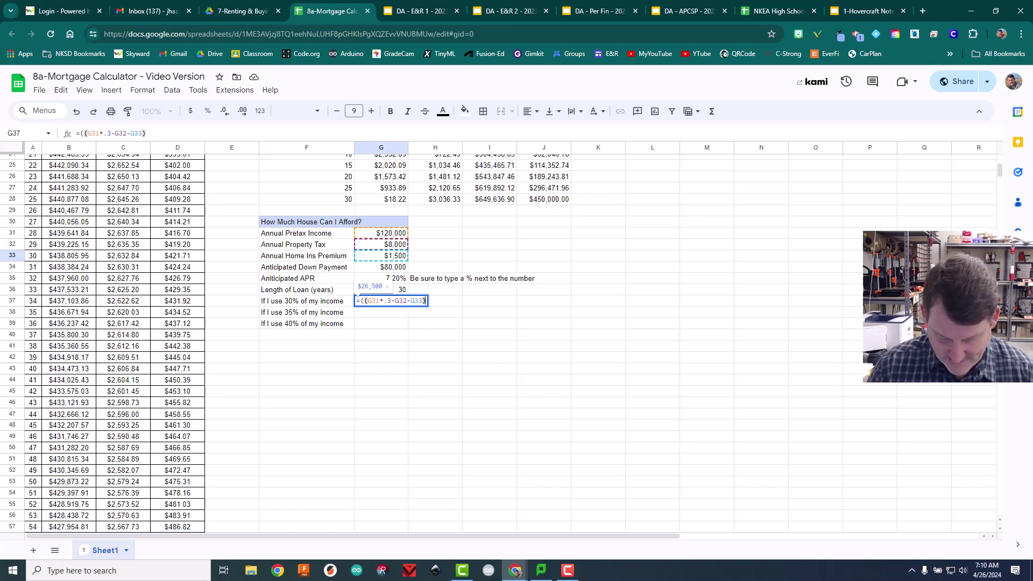
pyautogui.write('/12')
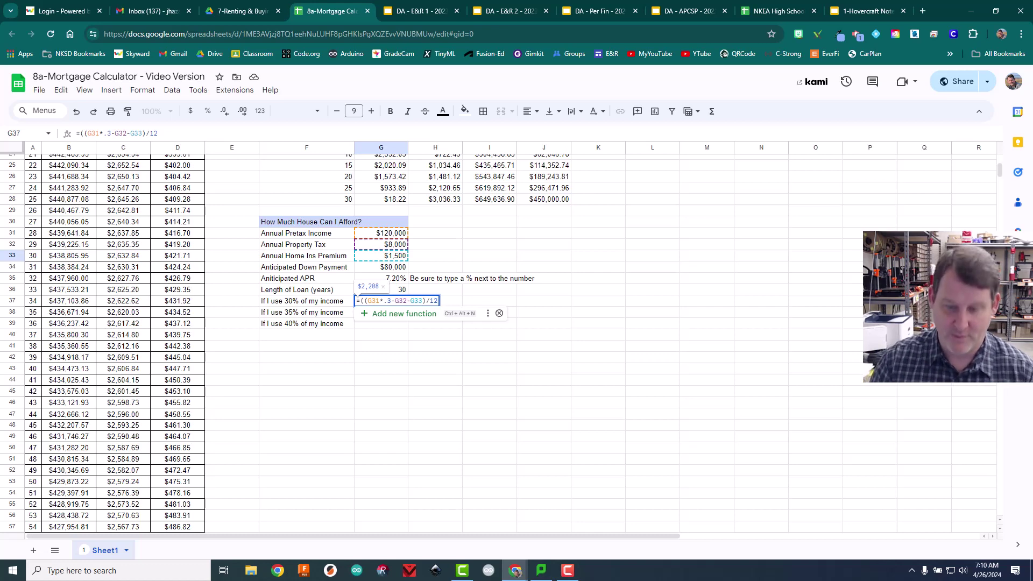
pyautogui.write(')')
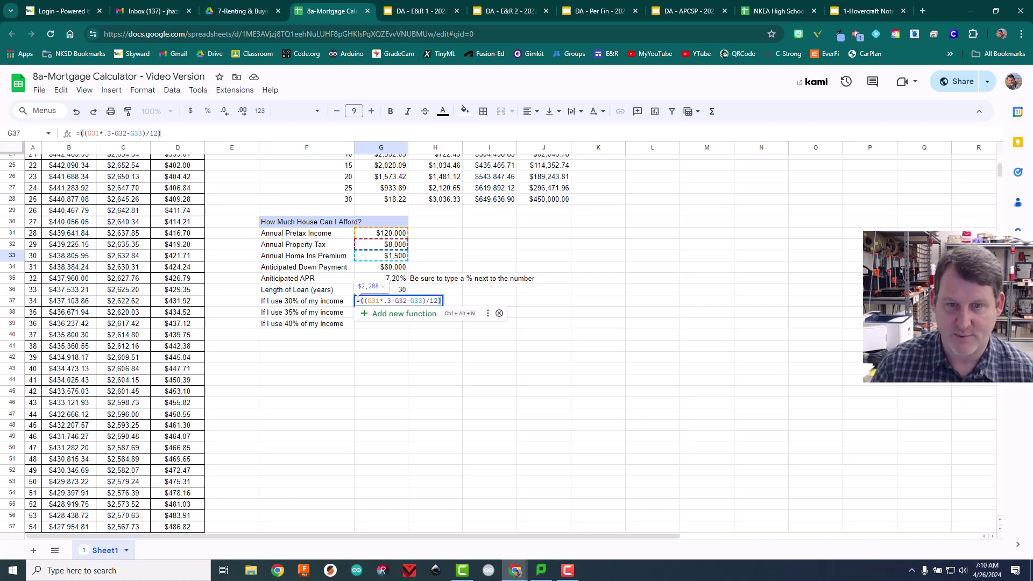
pyautogui.press('Return')
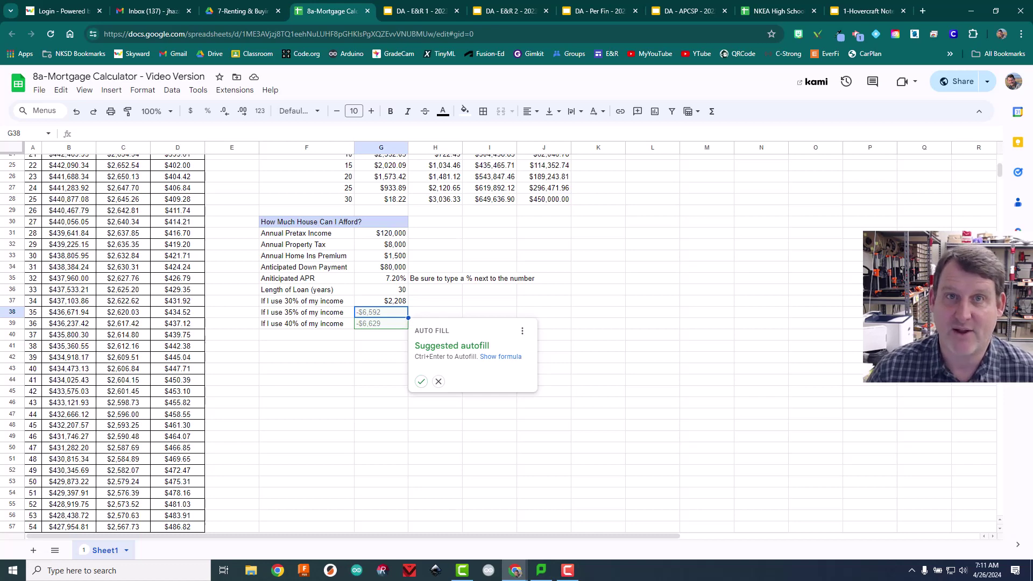
pyautogui.click(381, 301)
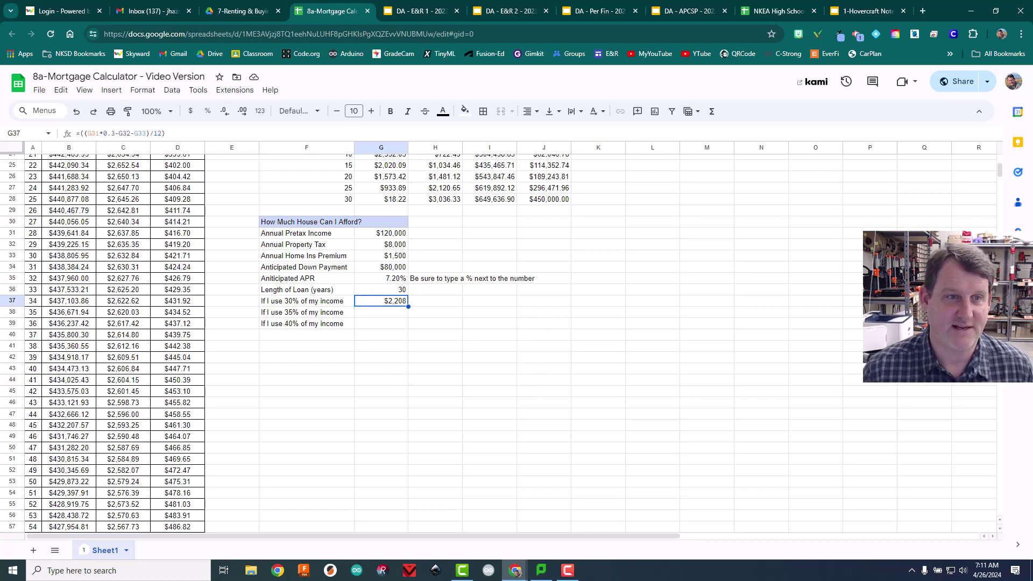
# - Extend the G37 formula with the monthly interest factor *((1+G35/12), referencing the anticipated APR
pyautogui.click(181, 131)
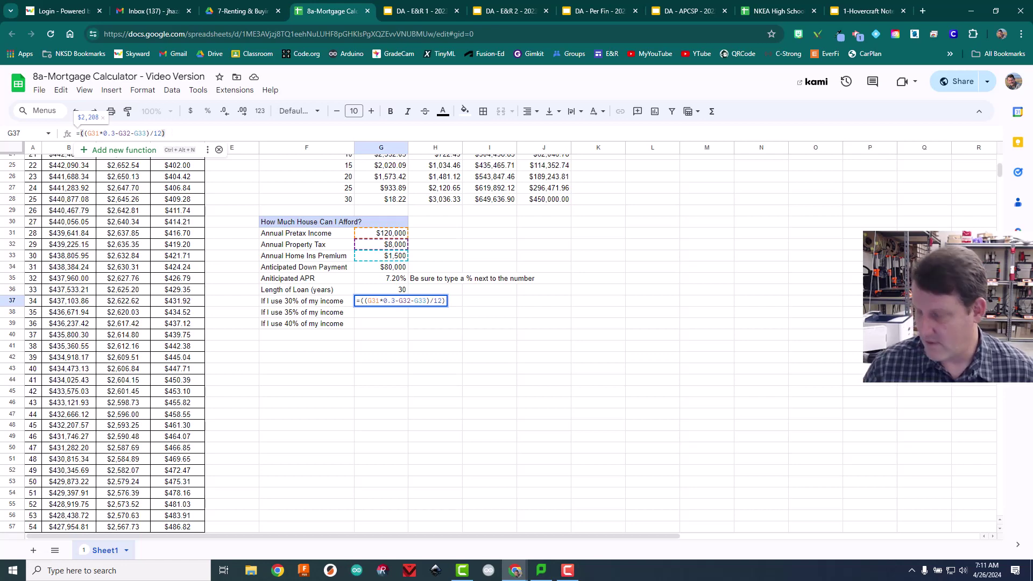
pyautogui.write('*')
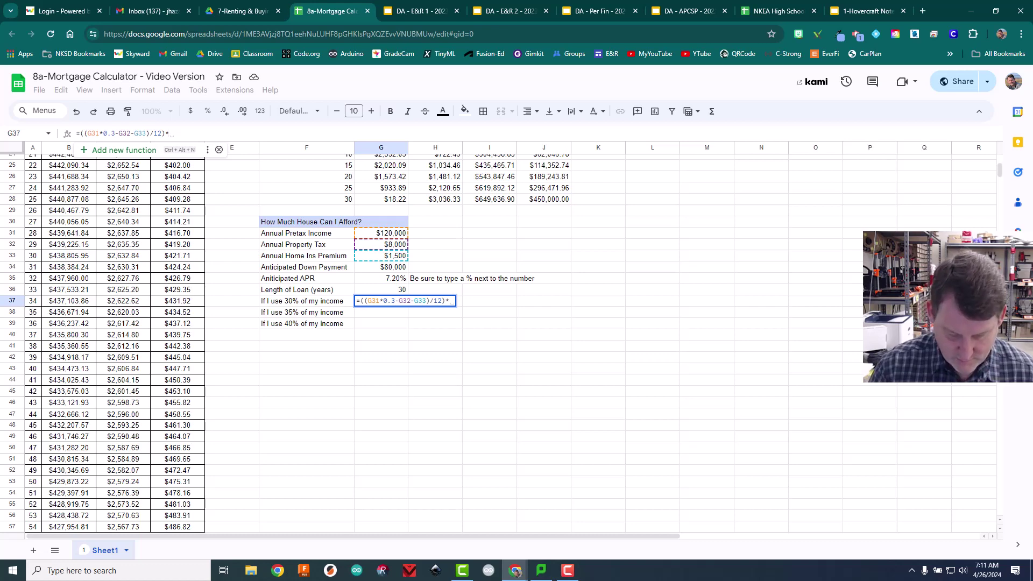
pyautogui.write('((')
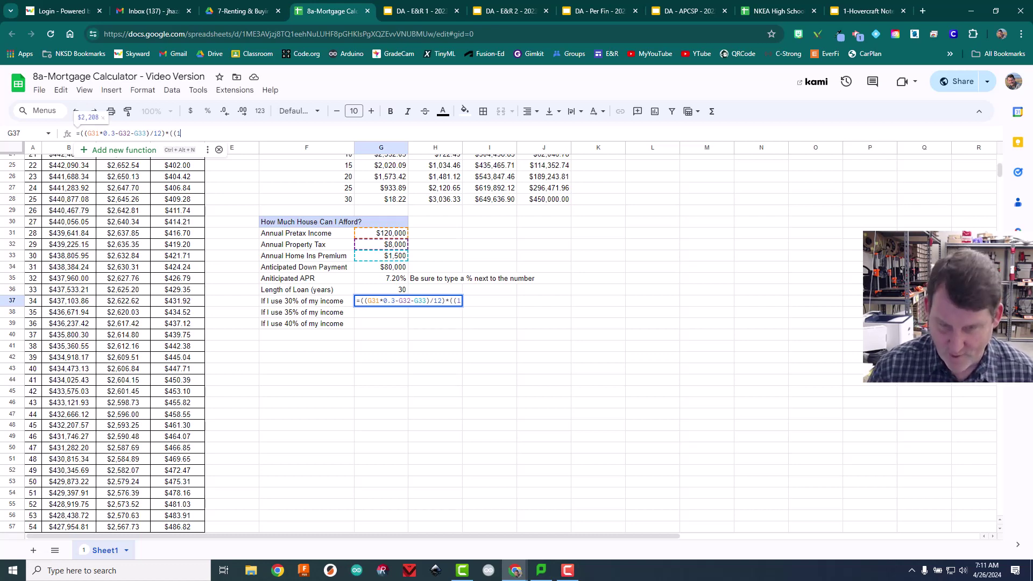
pyautogui.write('1+')
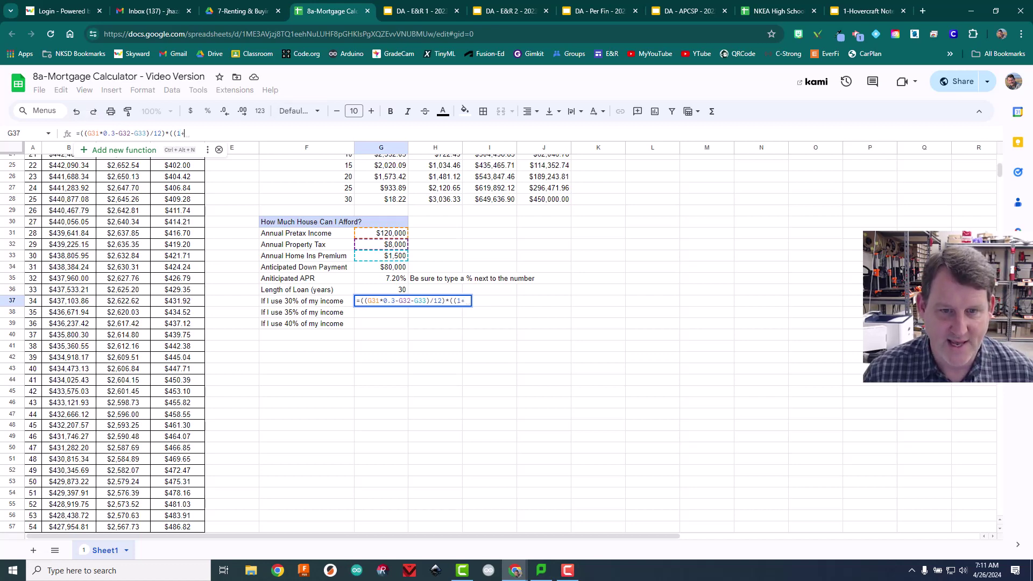
pyautogui.click(381, 279)
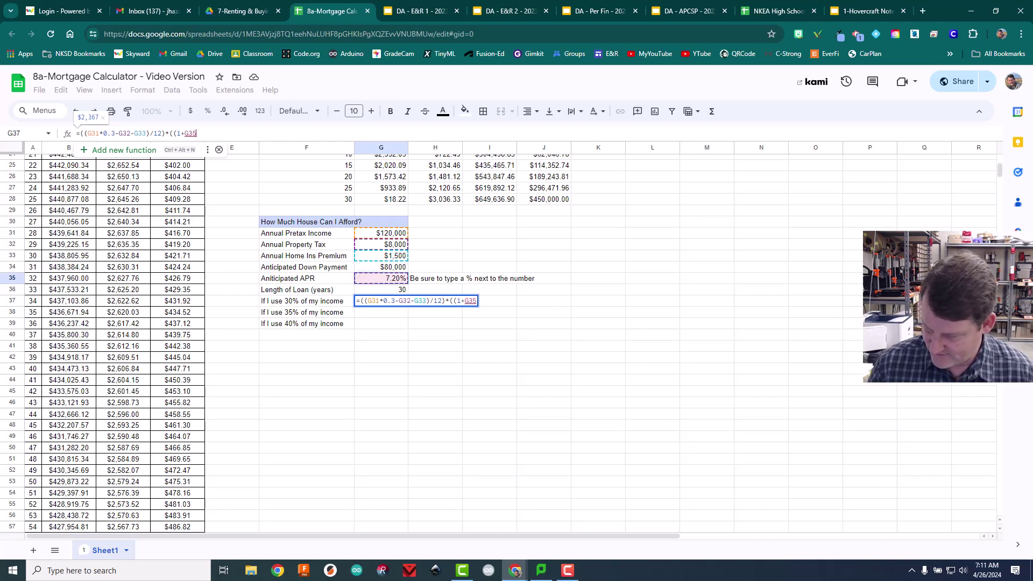
pyautogui.write('/12')
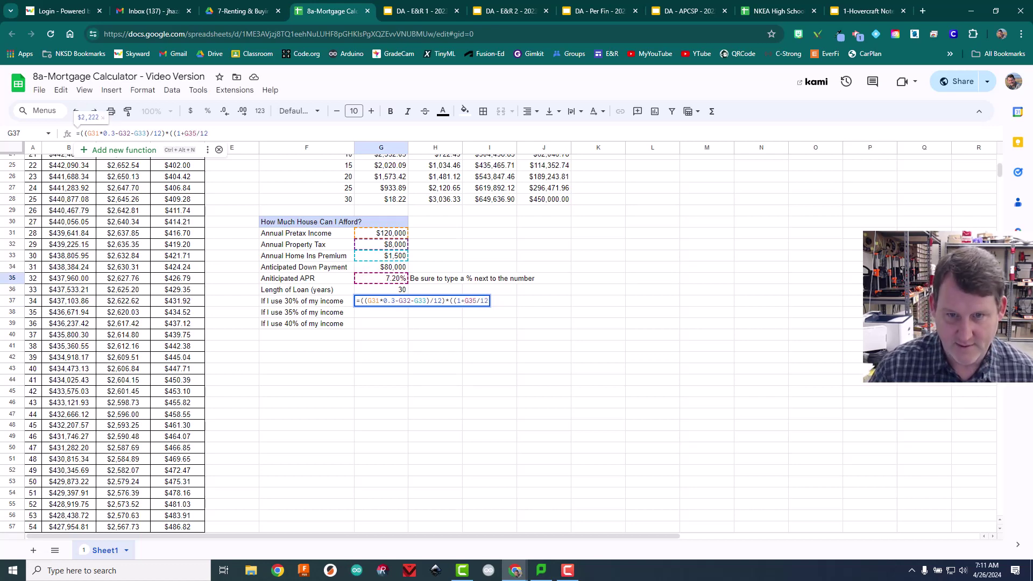
pyautogui.write(')')
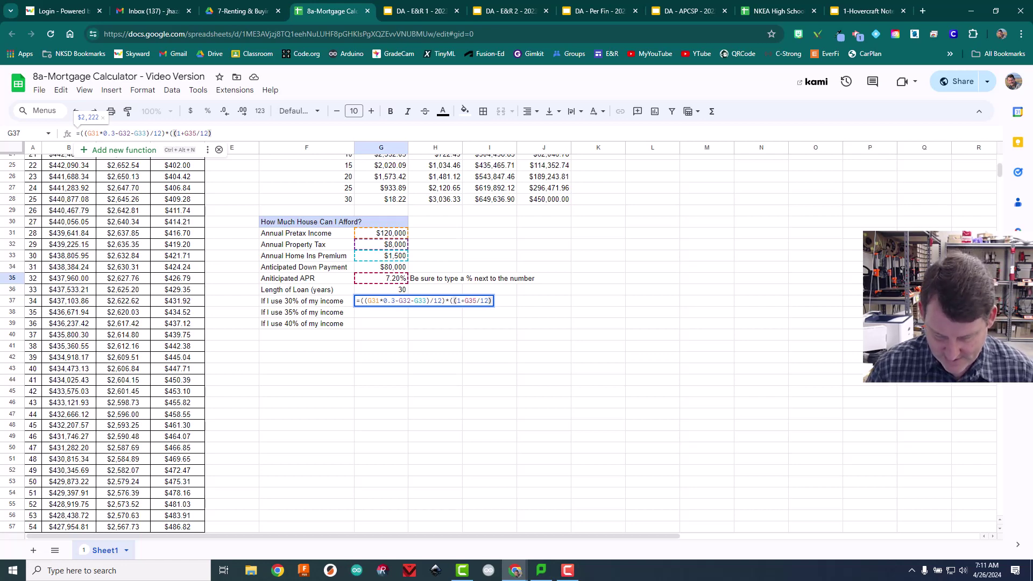
# - Raise the interest factor in the G37 formula to the power (G36*12), subtract 1 and close the numerator's parenthesis
pyautogui.write('^')
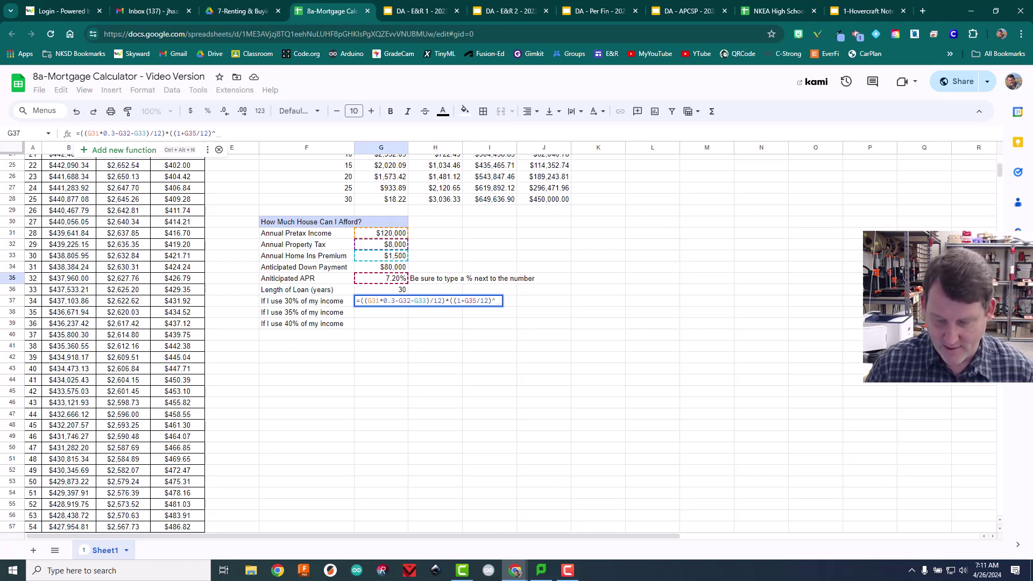
pyautogui.write('(')
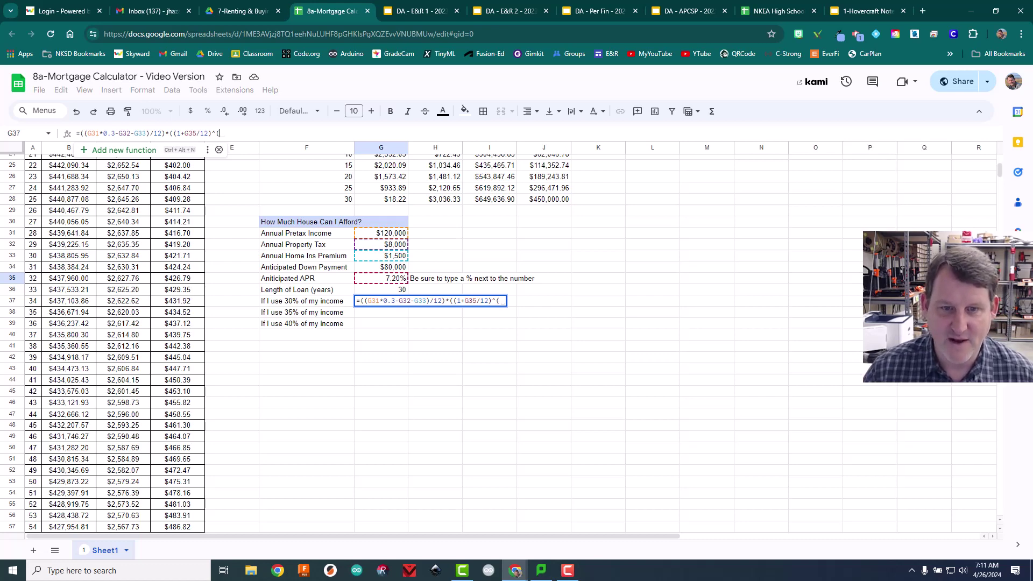
pyautogui.click(388, 290)
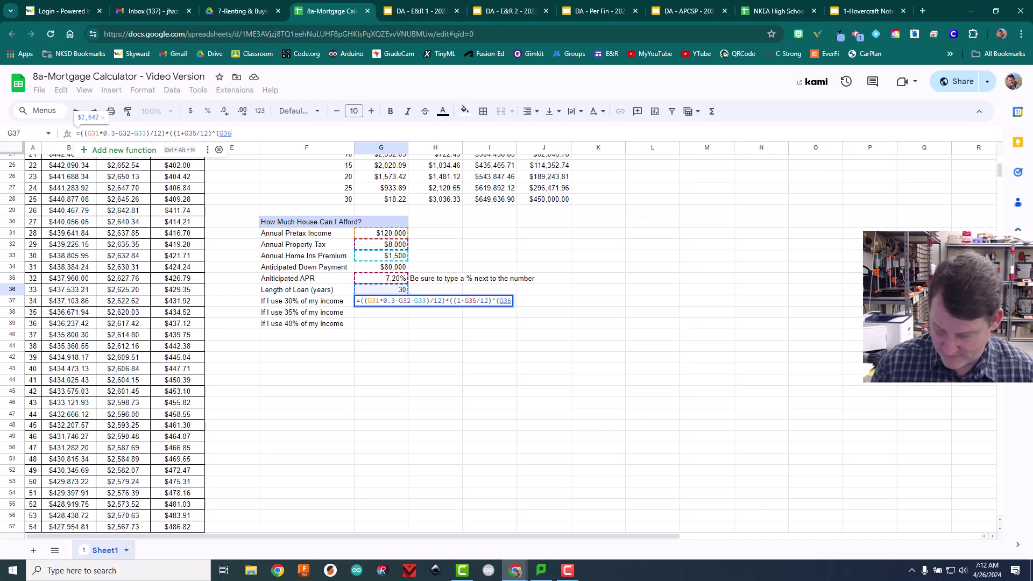
pyautogui.write('*12')
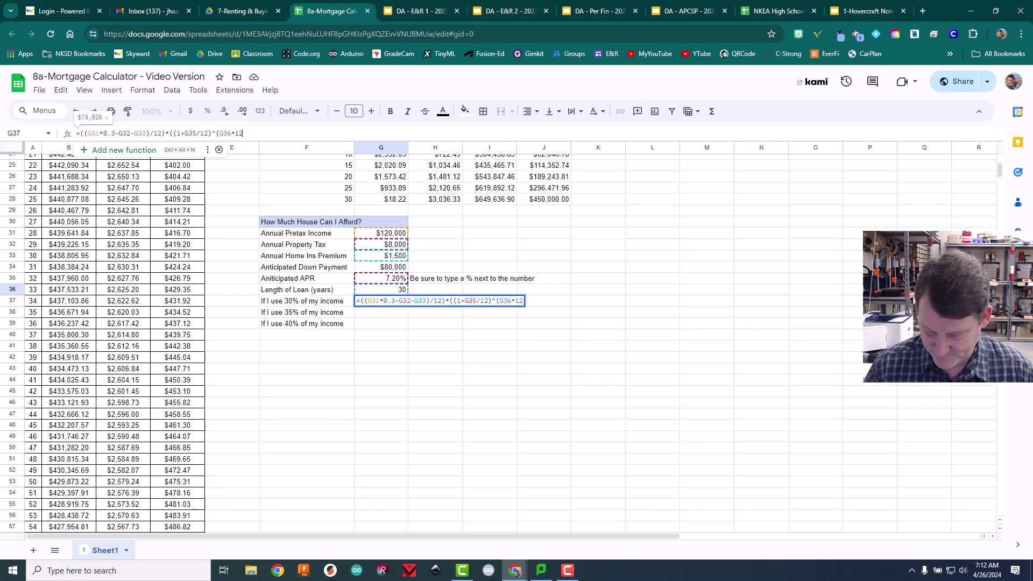
pyautogui.write(')')
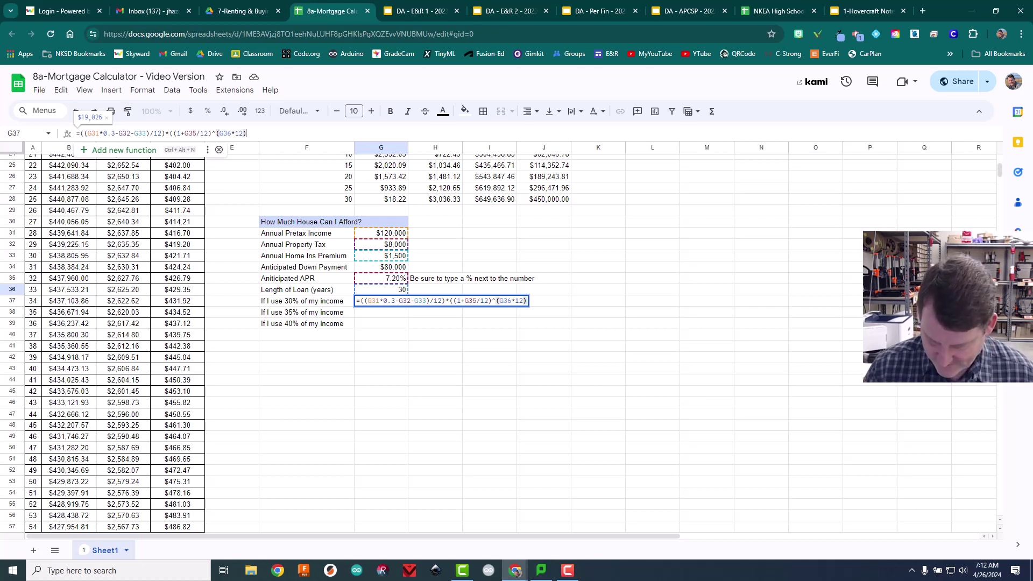
pyautogui.write('-')
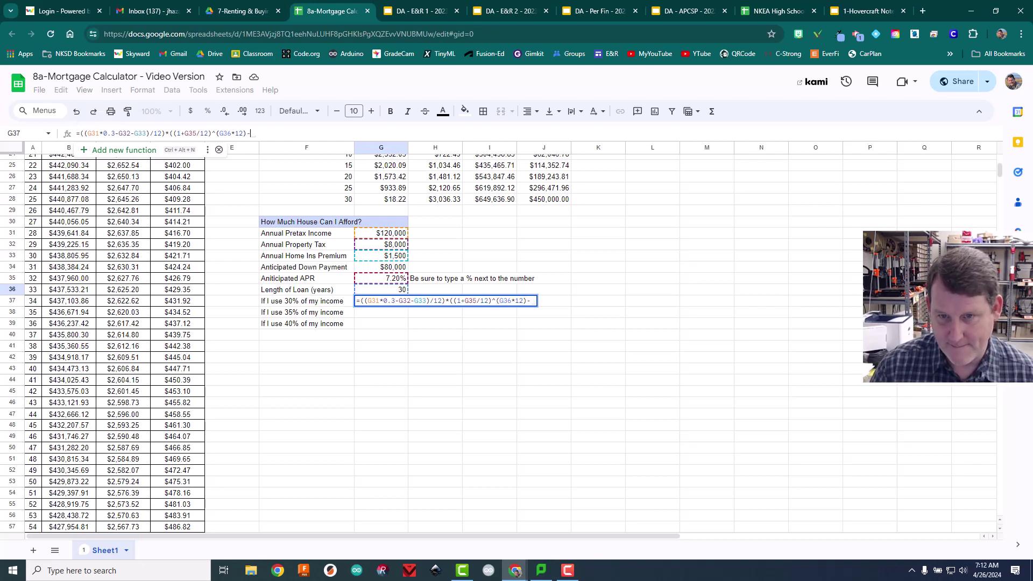
pyautogui.write('1')
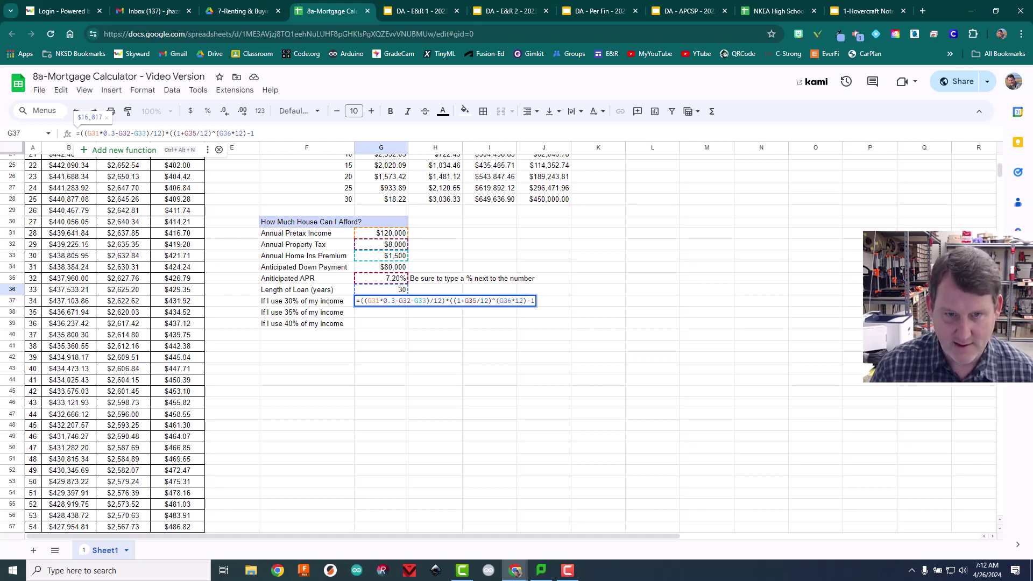
pyautogui.write(')')
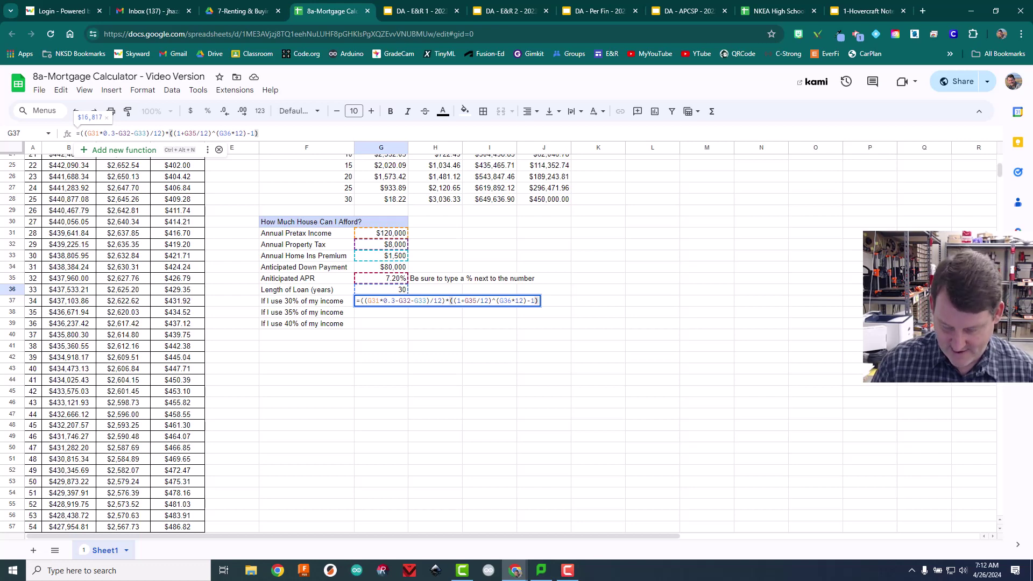
# - Start the divisor of the G37 formula with the monthly rate multiplier /((G35/12*
pyautogui.write('/')
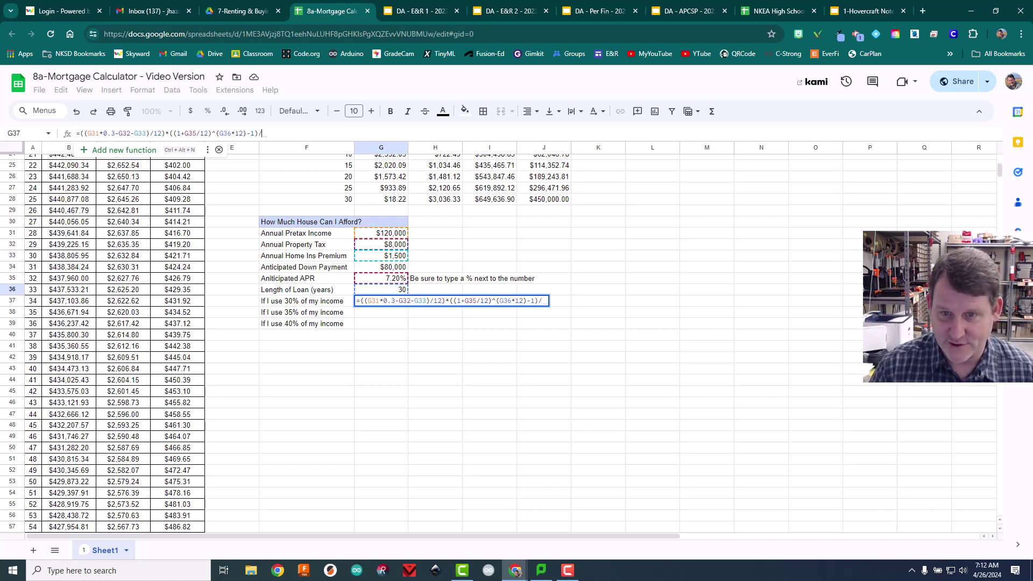
pyautogui.write('((')
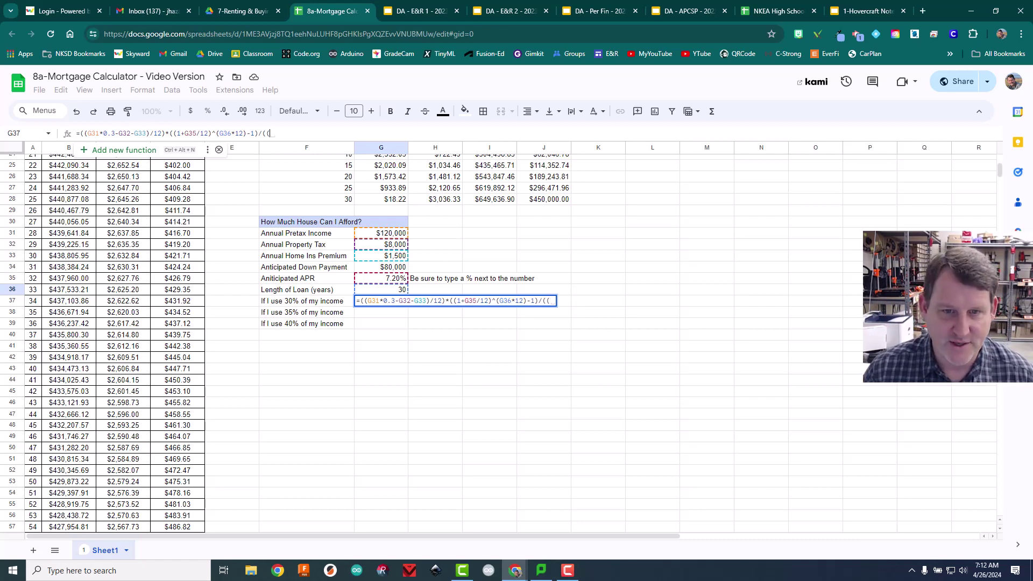
pyautogui.click(386, 278)
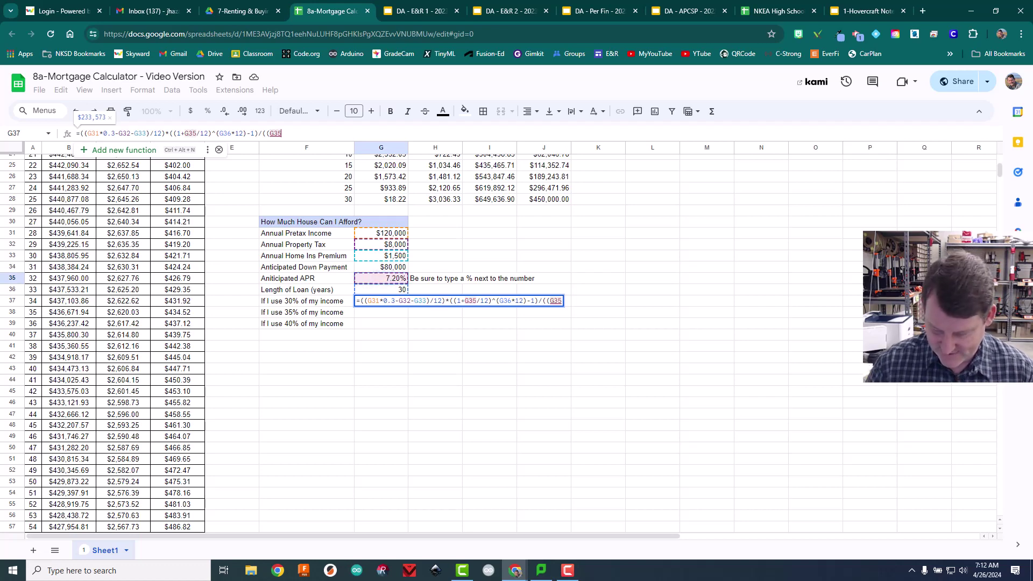
pyautogui.write('/')
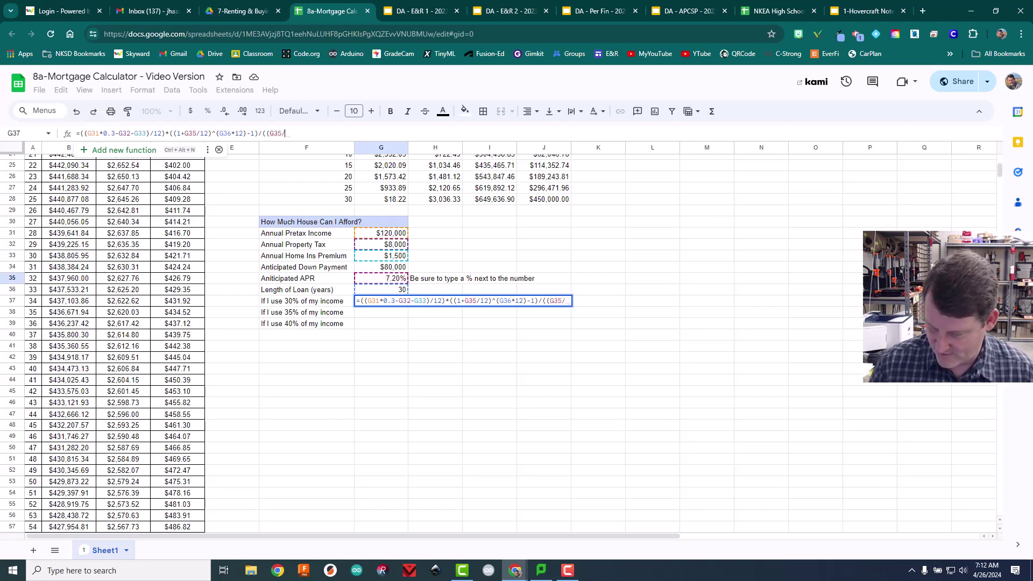
pyautogui.write('12')
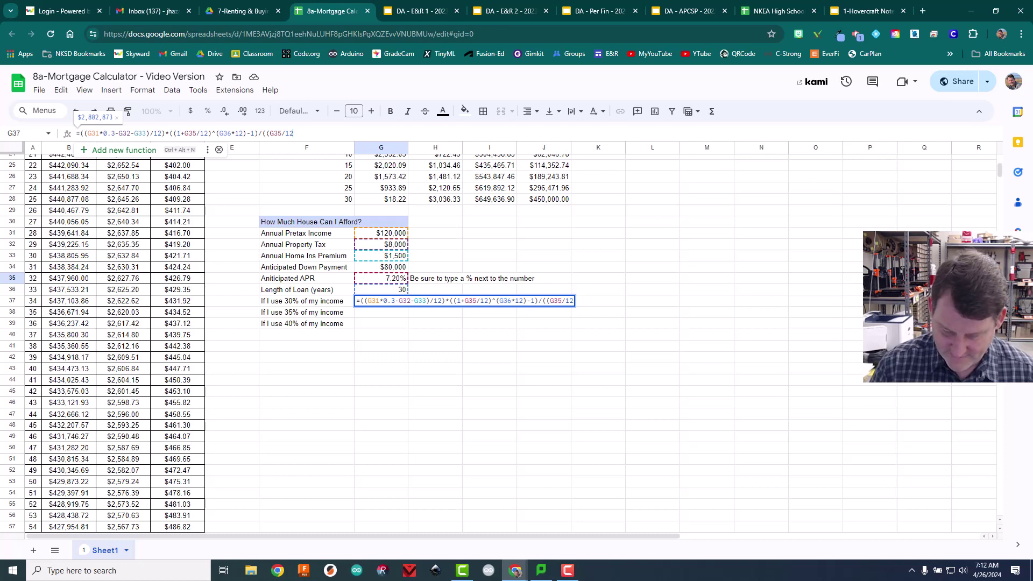
pyautogui.write('*')
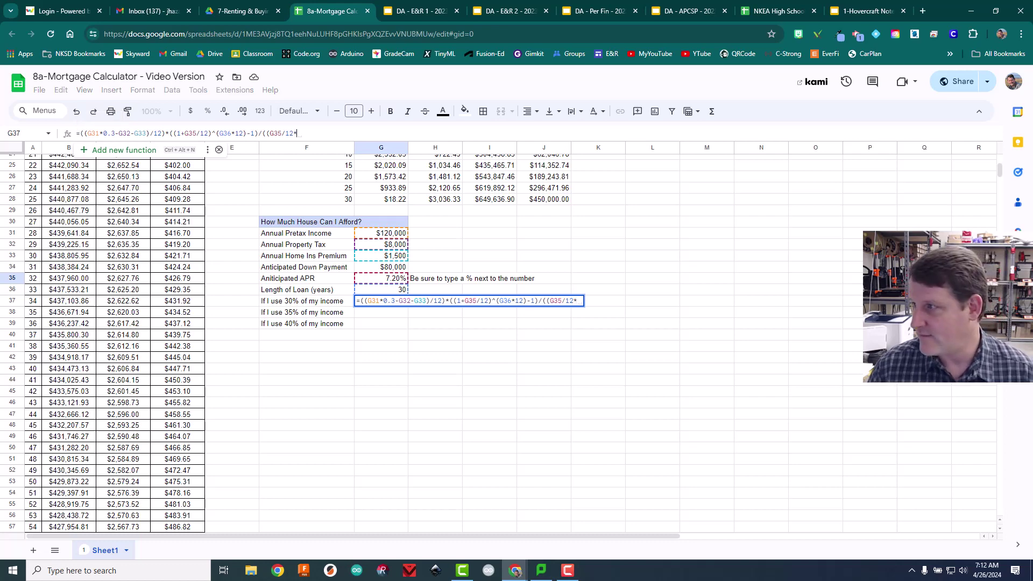
# - Add the compounding term (1+G35/12)^(G36*12) to the divisor of the G37 formula
pyautogui.write('(')
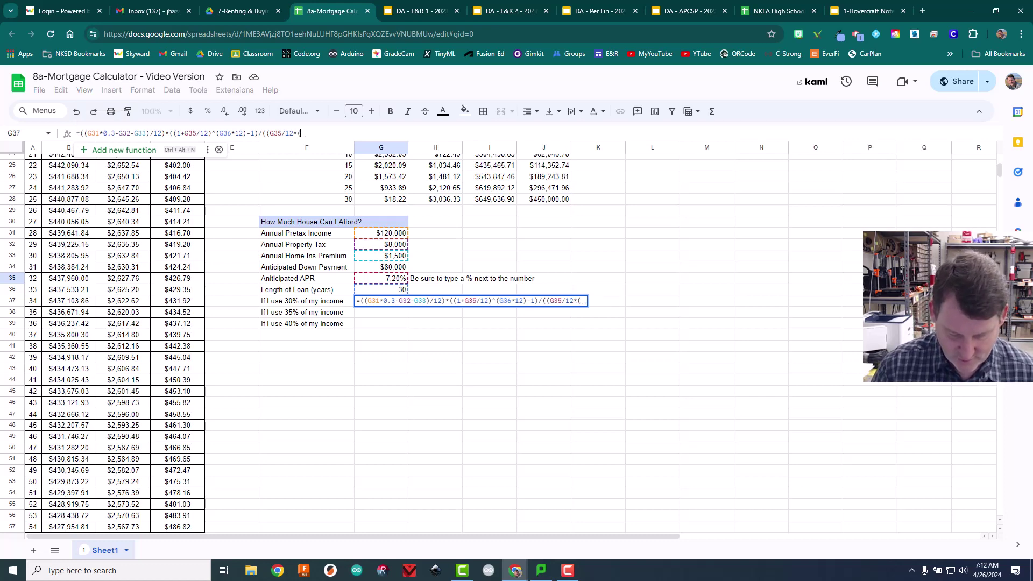
pyautogui.write('1+')
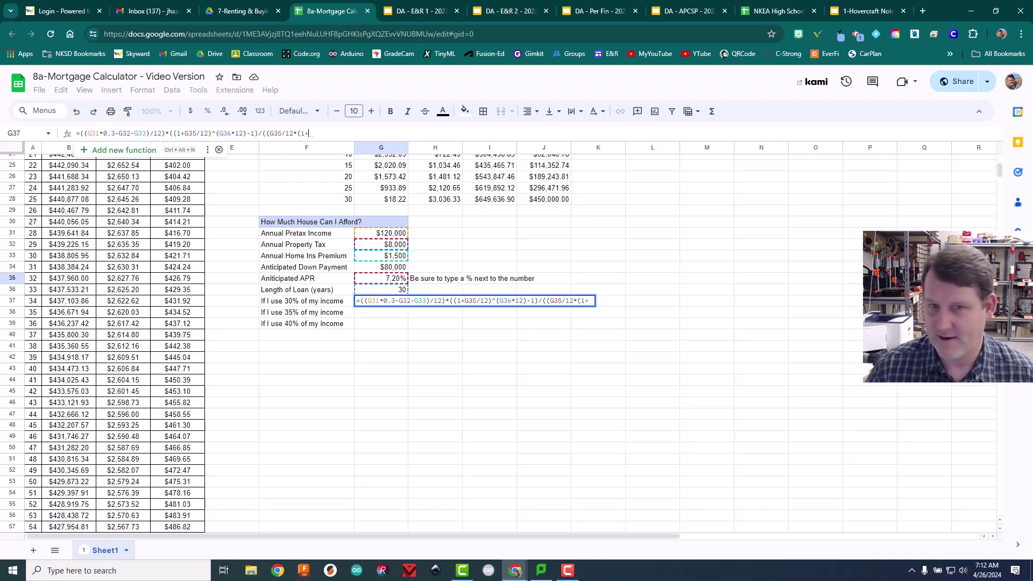
pyautogui.click(381, 278)
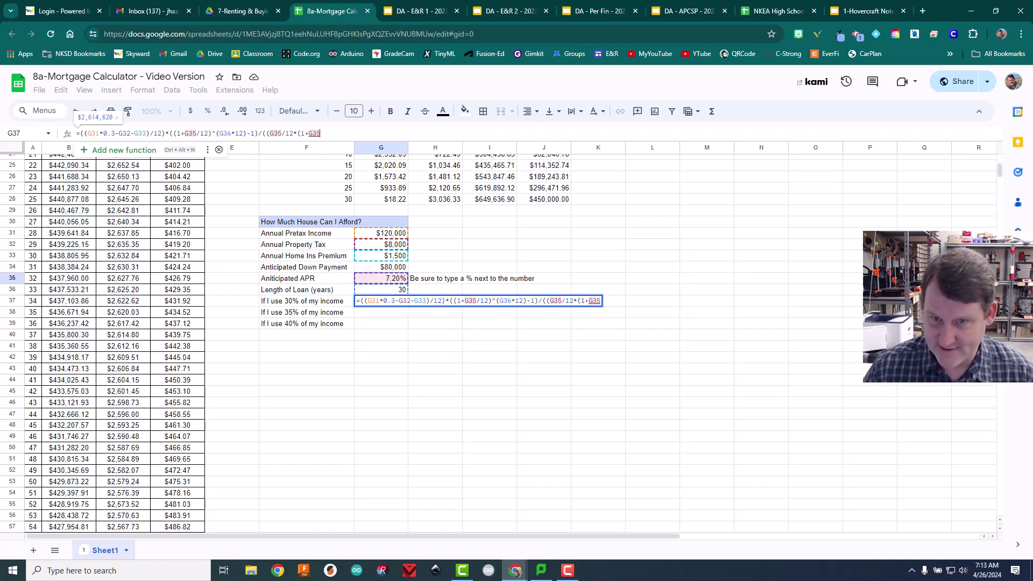
pyautogui.write('/')
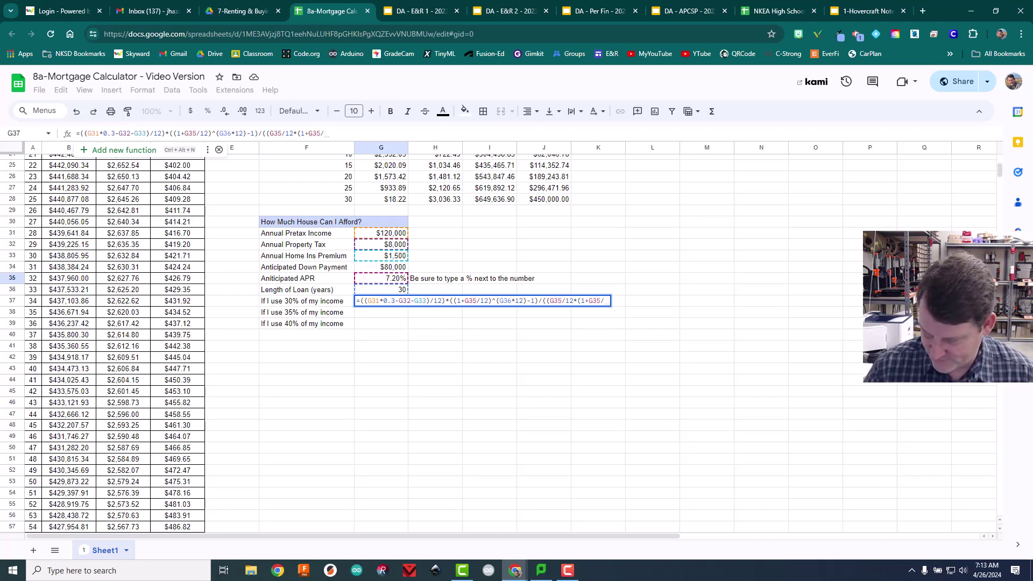
pyautogui.write('12')
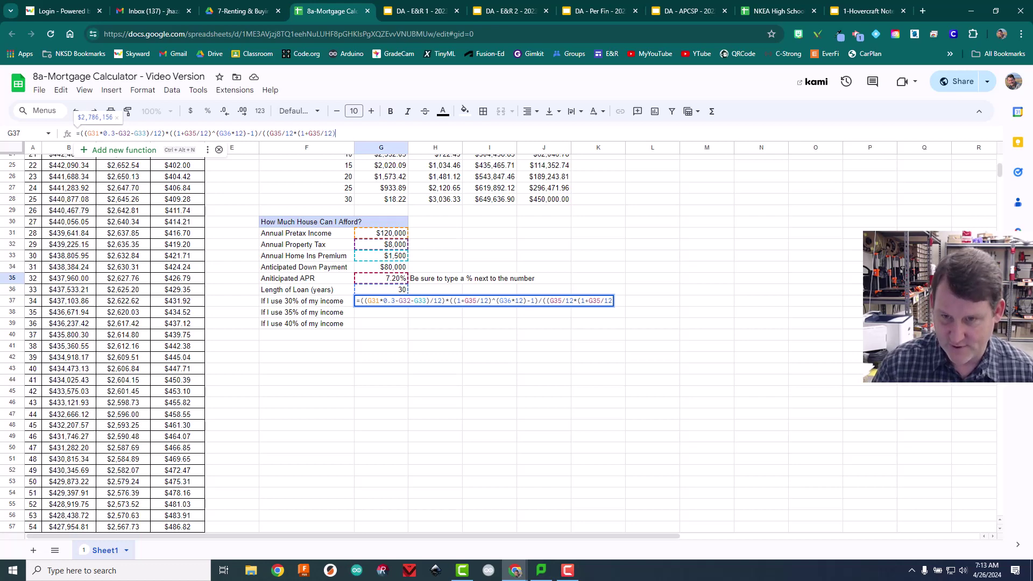
pyautogui.write(')')
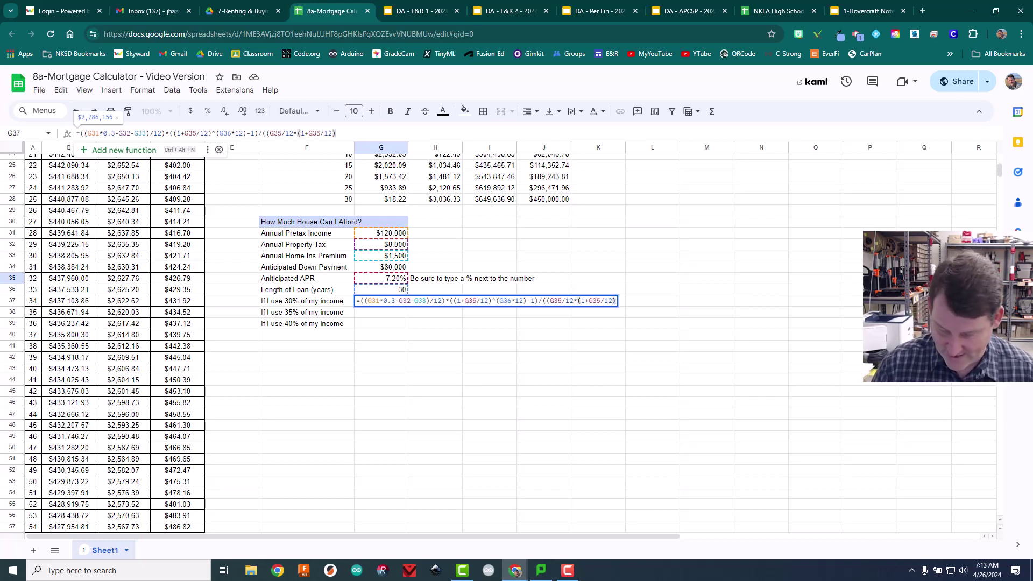
pyautogui.write('^')
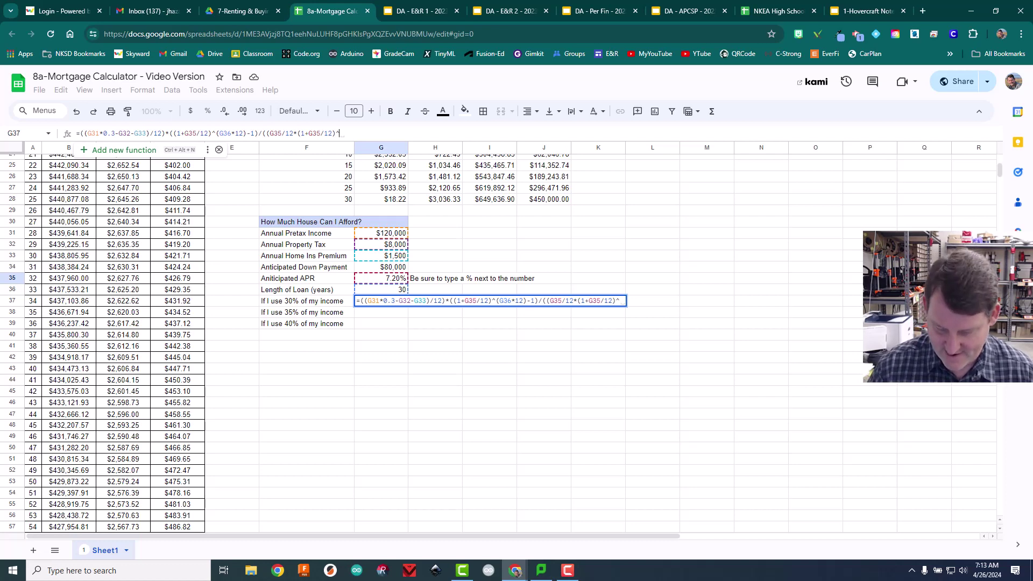
pyautogui.write('(')
pyautogui.click(381, 290)
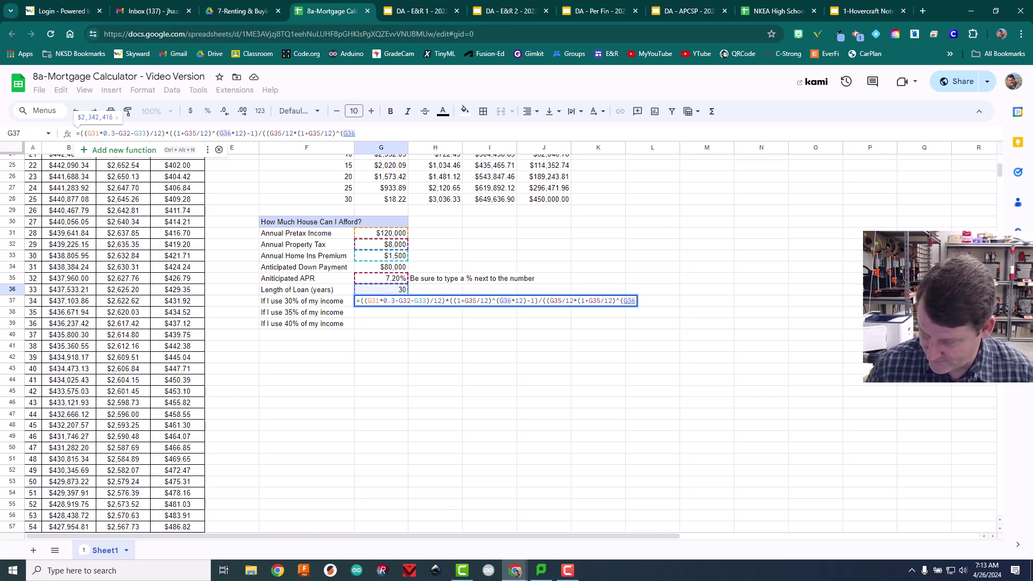
pyautogui.write('*12)')
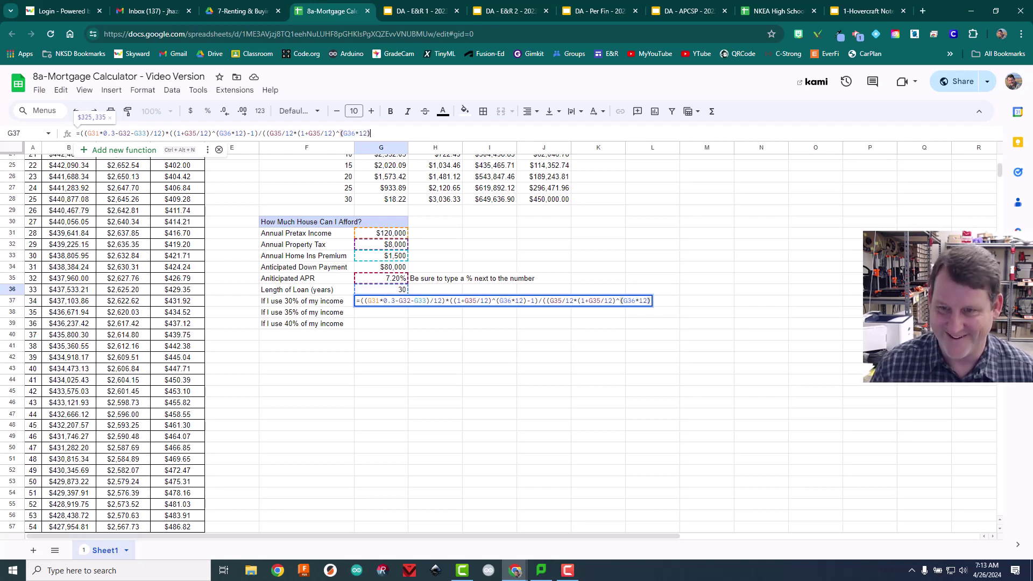
# - Examine the G37 formula alongside the affordability inputs in an enlarged view
pyautogui.hotkey('ctrl', '=')
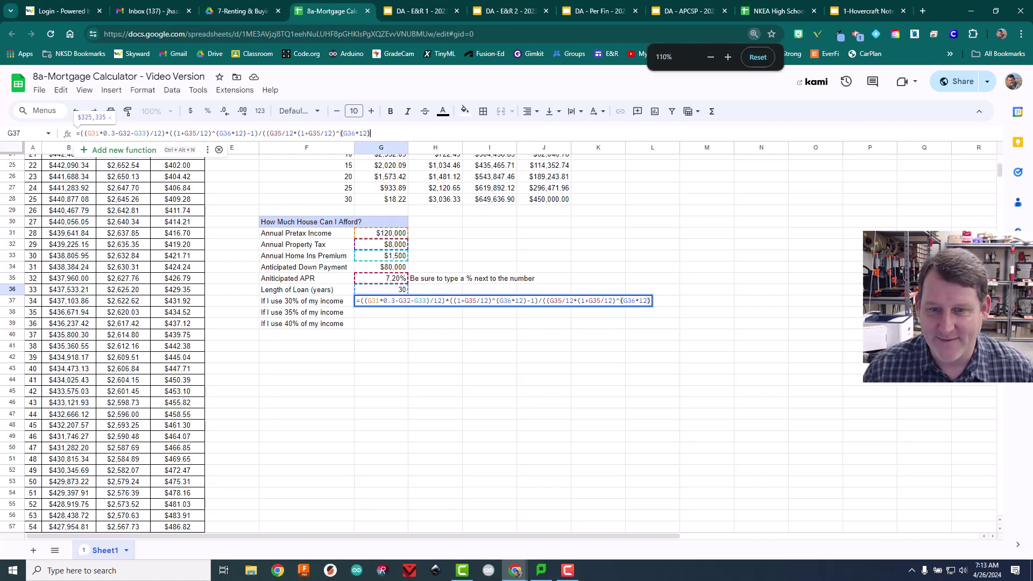
pyautogui.hotkey('ctrl', '=')
pyautogui.hotkey('ctrl', '=')
pyautogui.hotkey('ctrl', '=')
pyautogui.hotkey('ctrl', '=')
pyautogui.hotkey('ctrl', '=')
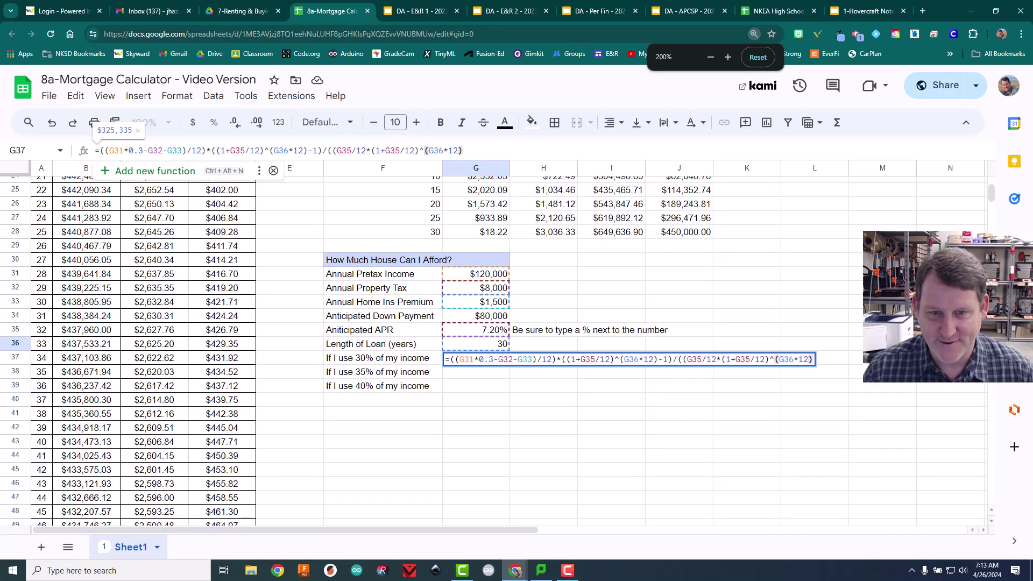
pyautogui.hotkey('ctrl', '=')
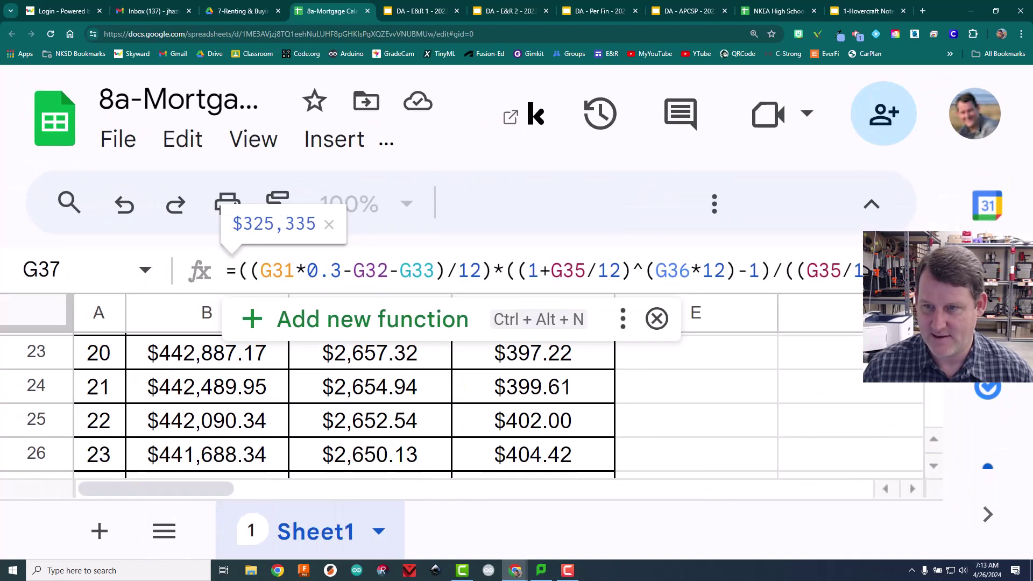
pyautogui.hotkey('ctrl', '-')
pyautogui.hotkey('ctrl', '-')
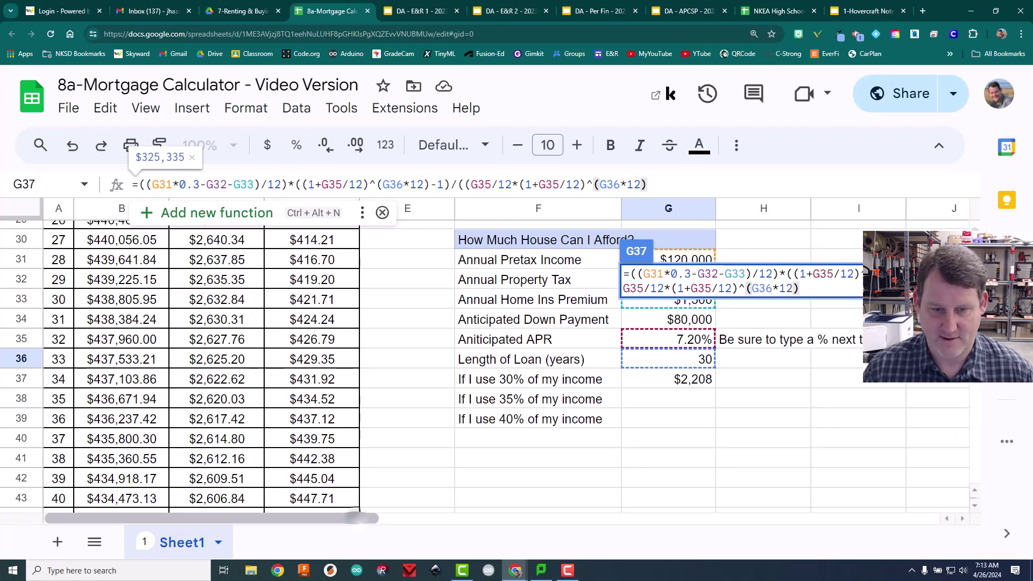
pyautogui.hscroll(10, 473, 360)
pyautogui.hscroll(-4, 484, 361)
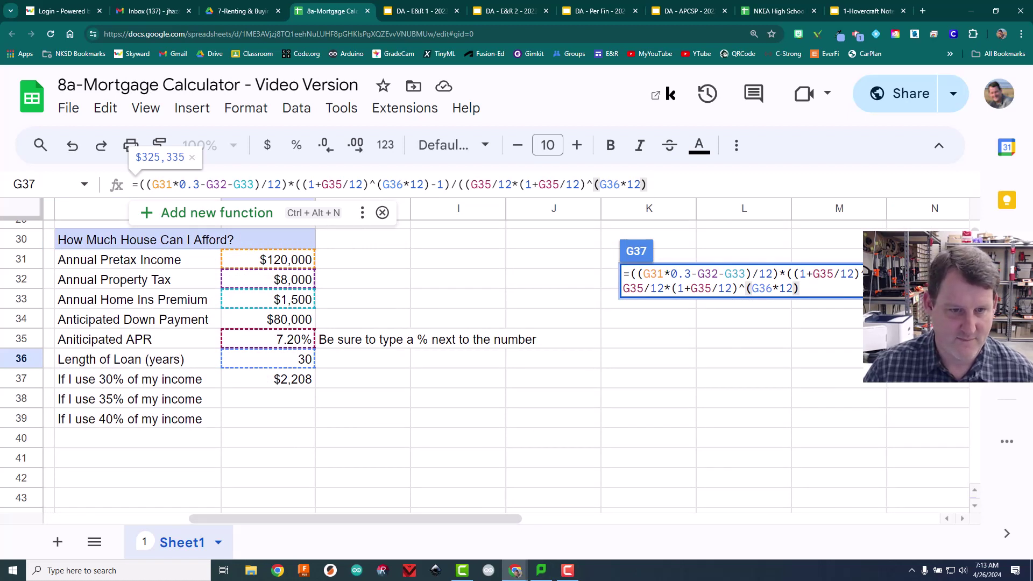
# - Close the divisor's parentheses with )) and enter the G37 formula
pyautogui.write('))')
pyautogui.press('Return')
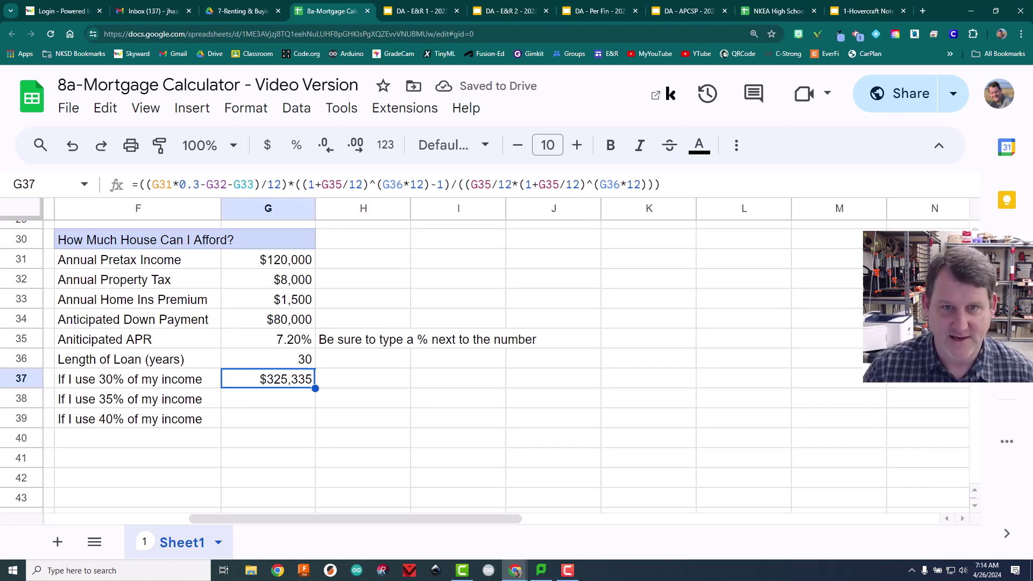
pyautogui.hotkey('ctrl', '+')
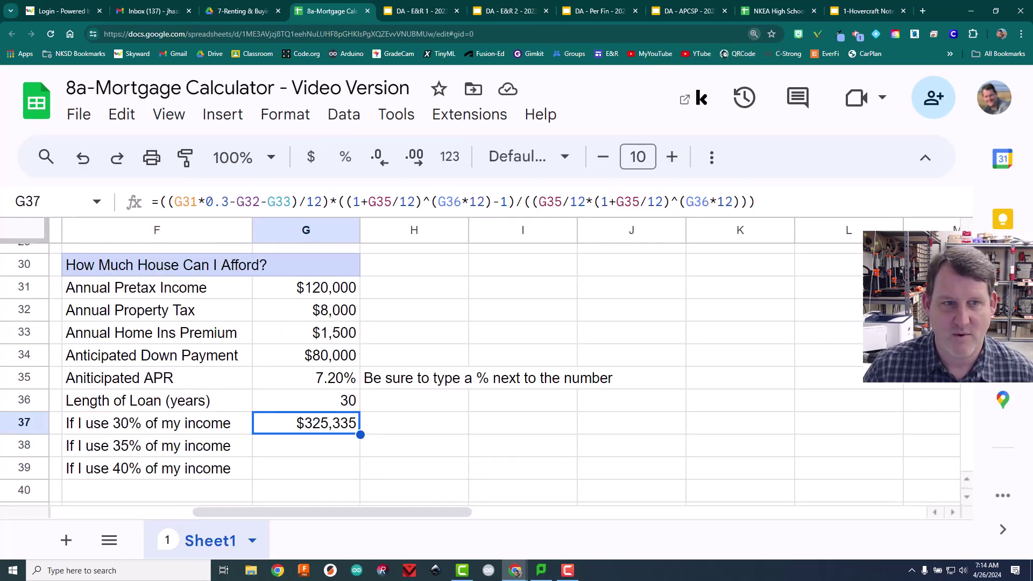
pyautogui.hotkey('ctrl', '+')
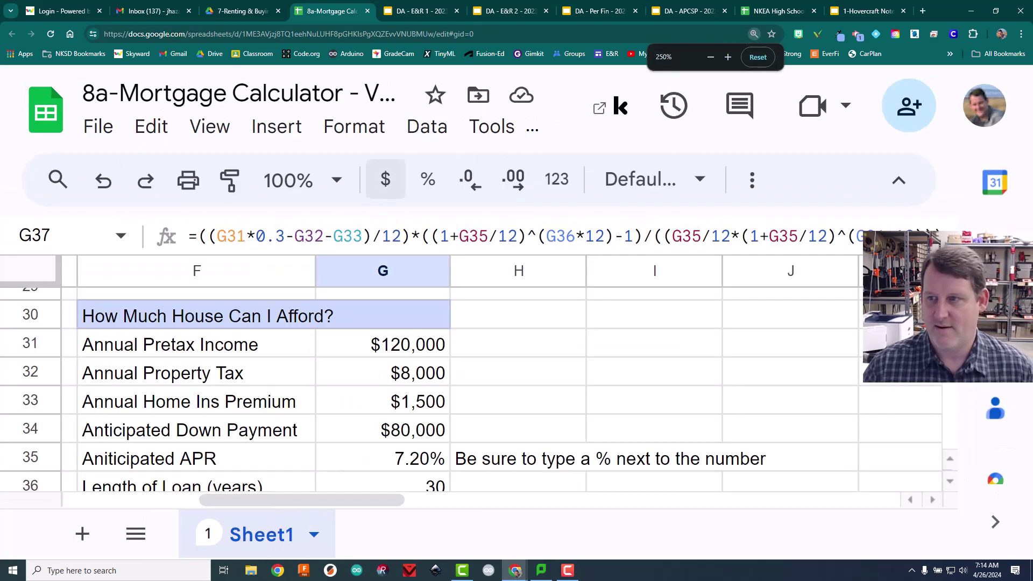
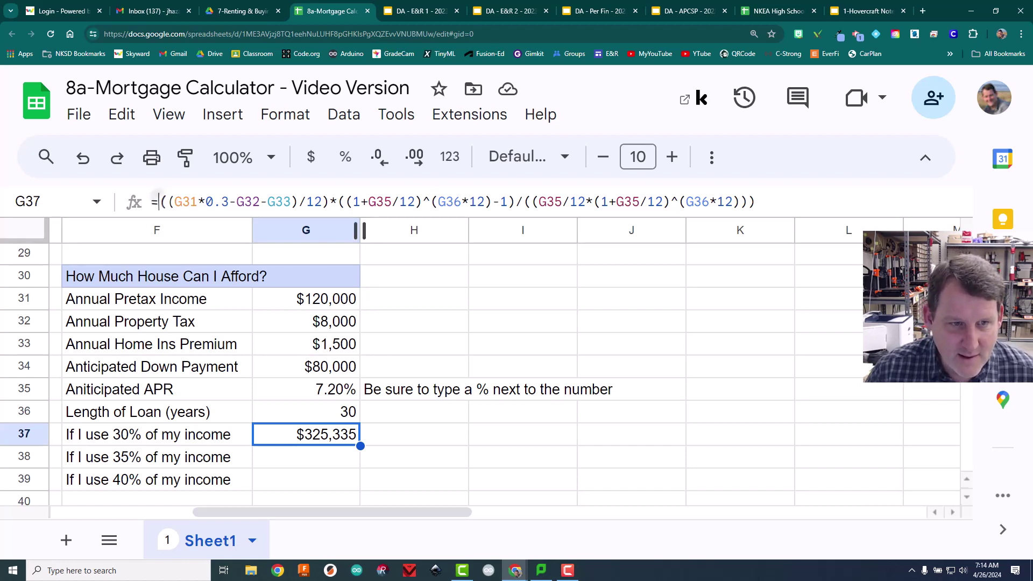
# - Add the anticipated down payment to the G37 formula by inserting G34+ right after the equals sign
pyautogui.press('Return')
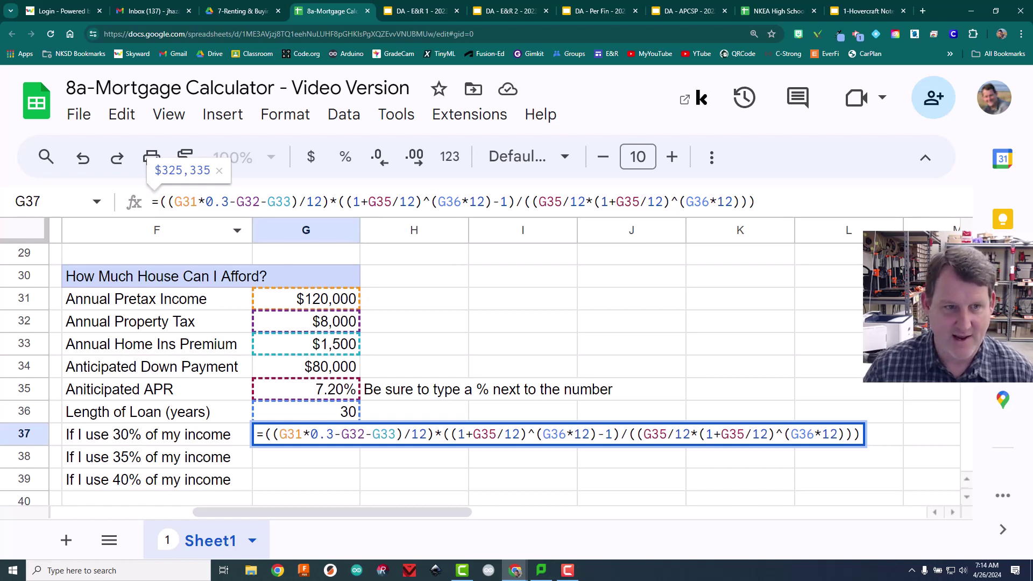
pyautogui.click(297, 366)
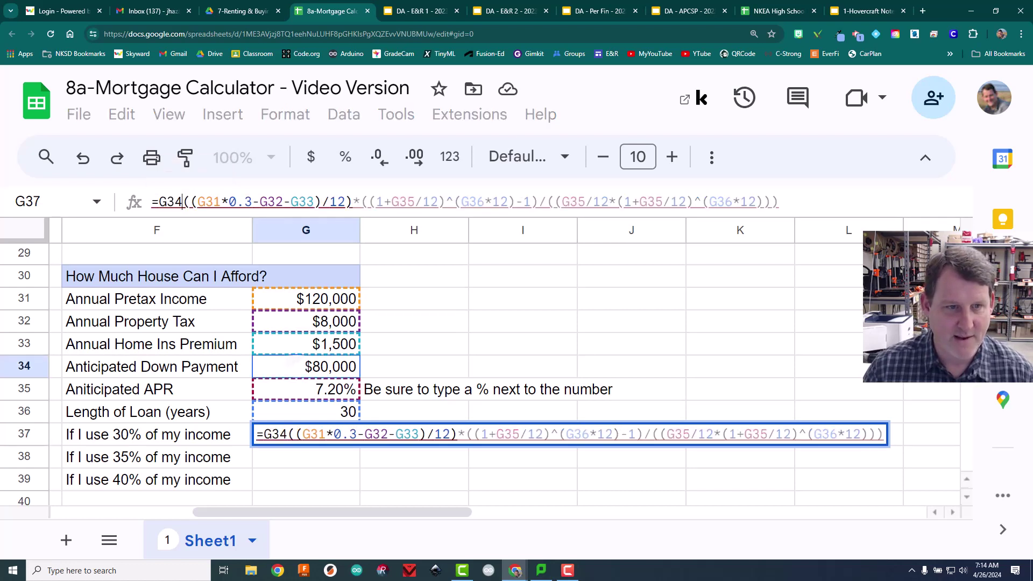
pyautogui.write('+')
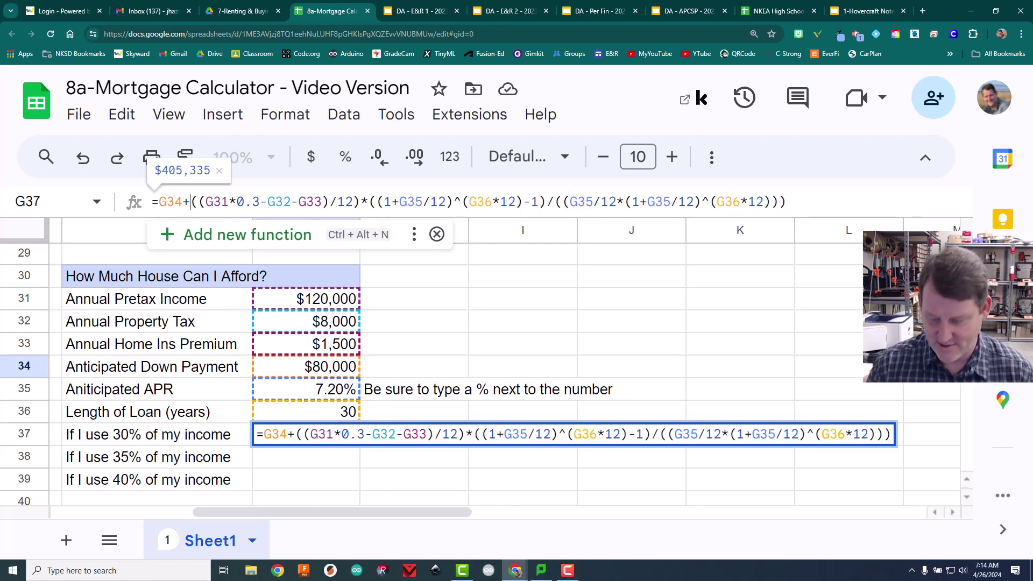
pyautogui.press('Return')
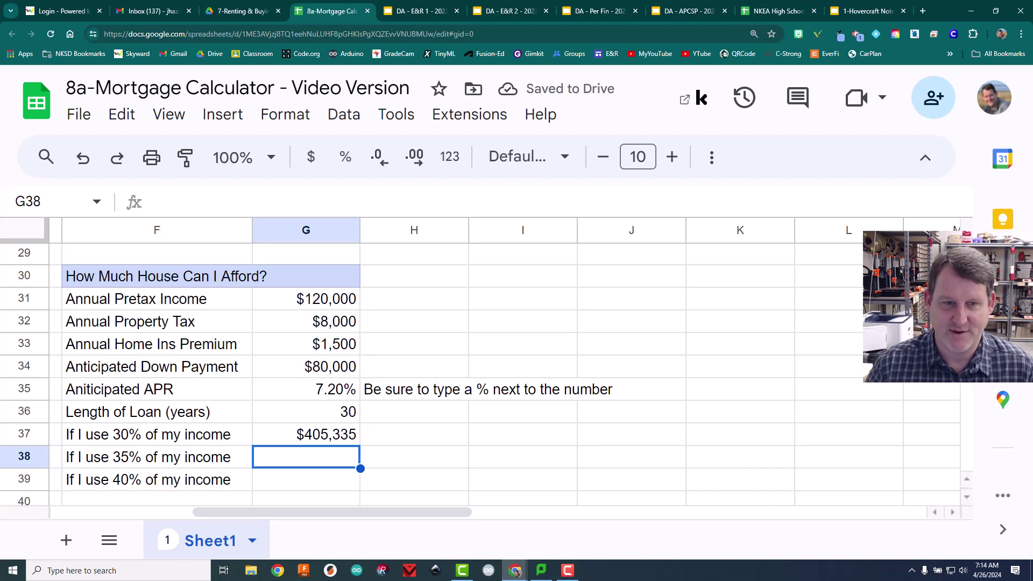
# - Make the down payment and pretax income references in the G37 formula absolute as $G$34 and $G$31
pyautogui.click(312, 433)
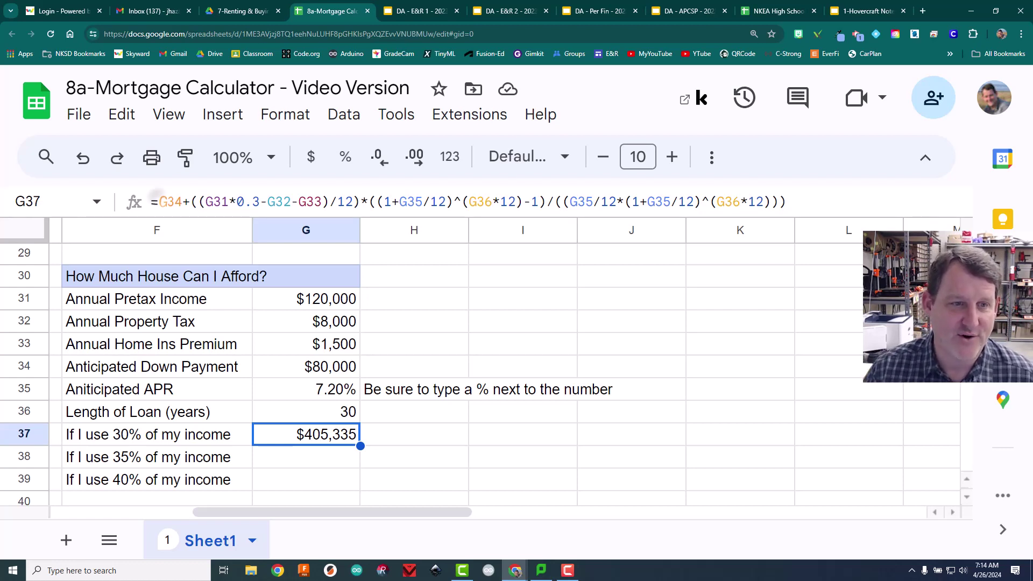
pyautogui.click(152, 202)
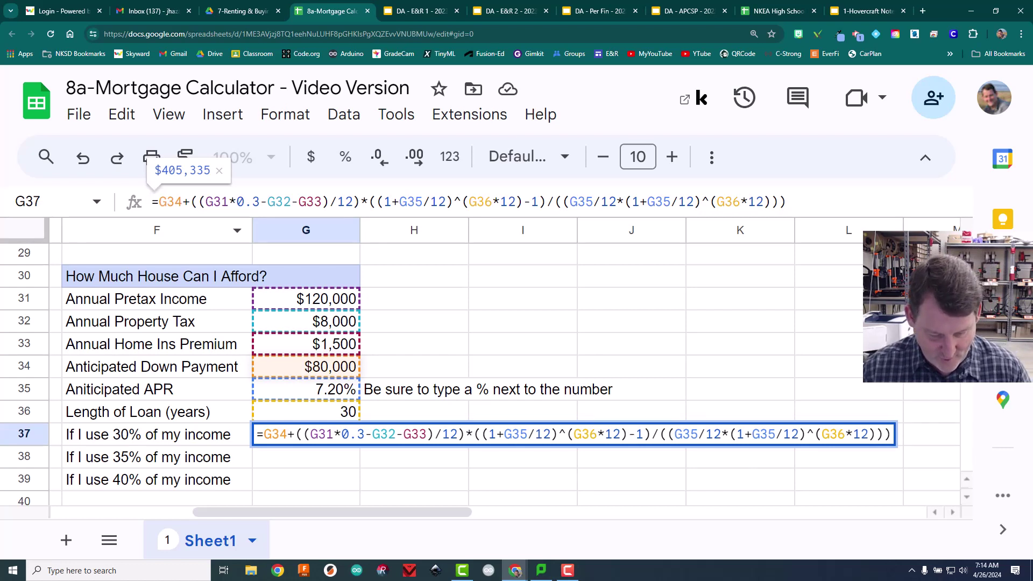
pyautogui.write('$')
pyautogui.click(174, 201)
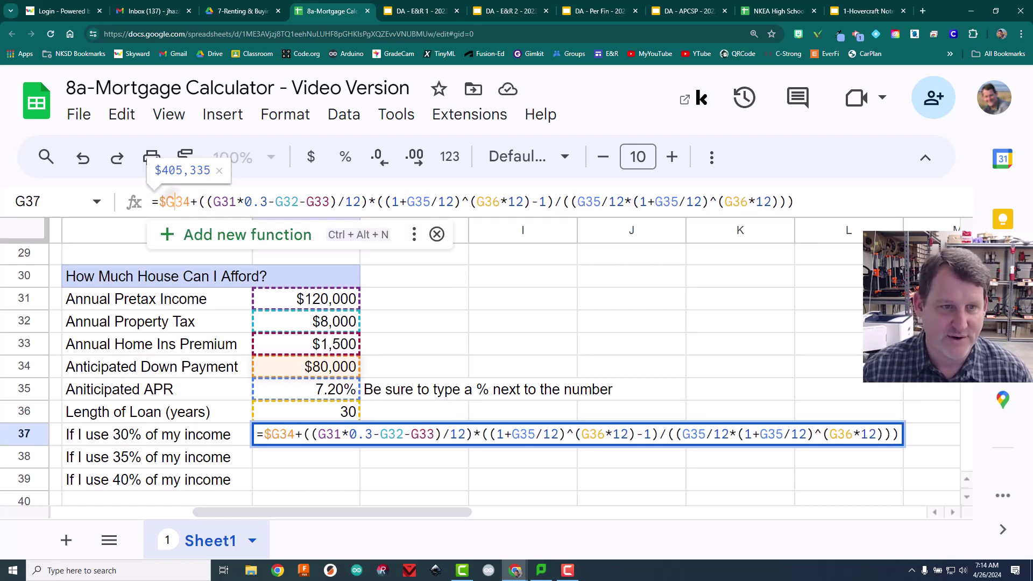
pyautogui.write('$')
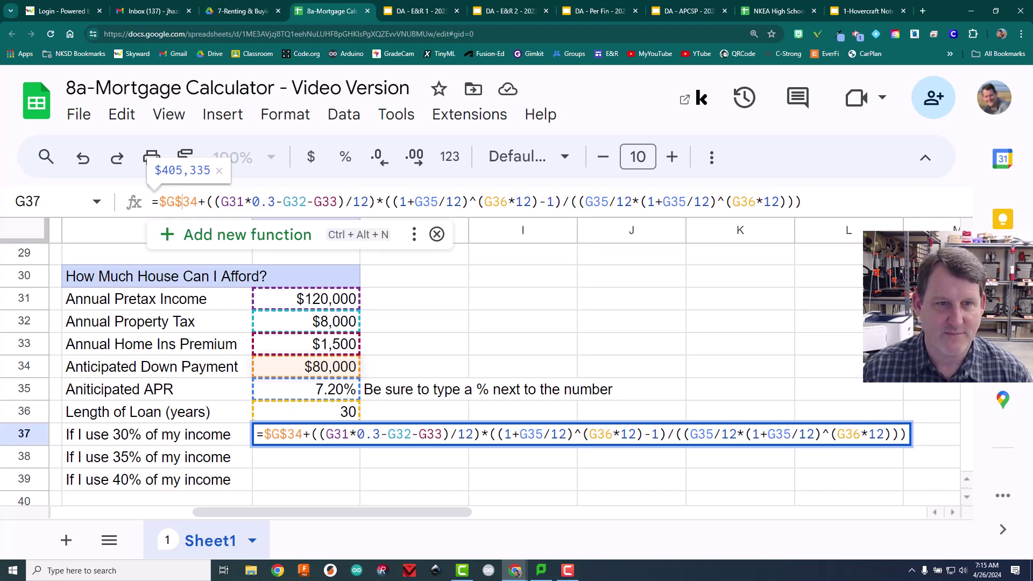
pyautogui.click(220, 202)
pyautogui.write('$')
pyautogui.click(237, 201)
pyautogui.write('$G$')
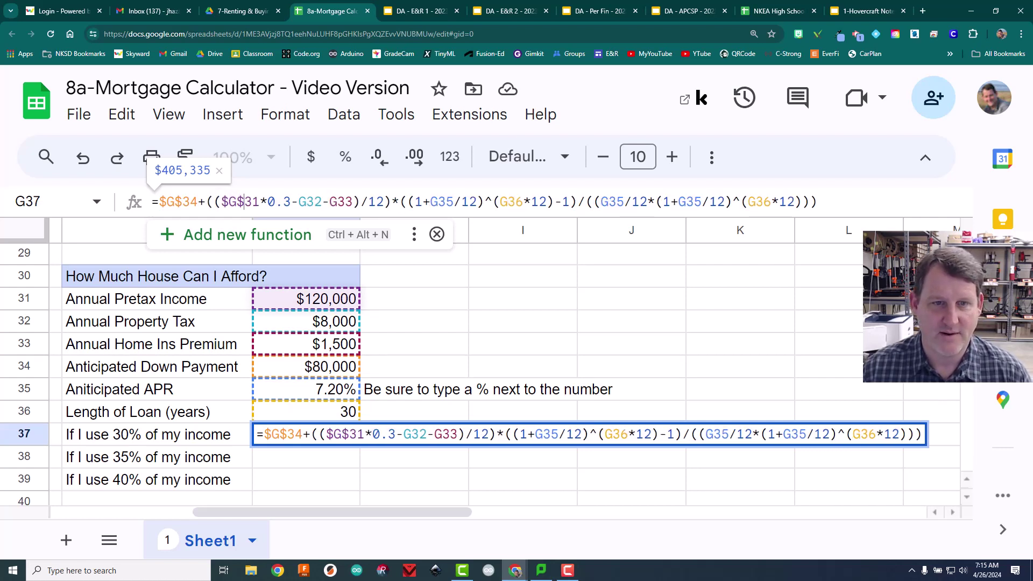
# - Make the property tax and insurance references in the G37 formula absolute as $G$32 and $G$33
pyautogui.click(299, 202)
pyautogui.press('F4')
pyautogui.click(314, 202)
pyautogui.write('$')
pyautogui.click(345, 201)
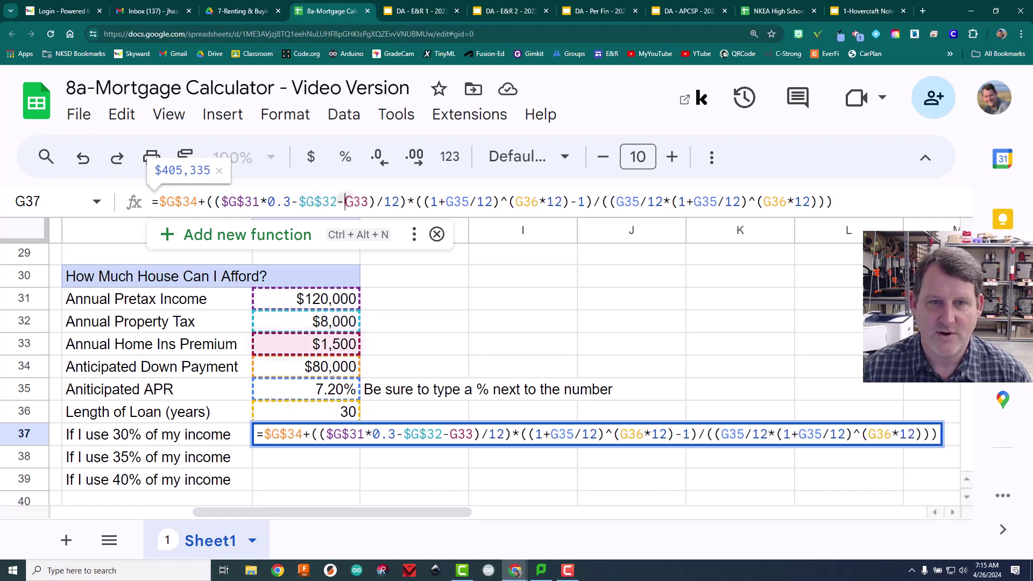
pyautogui.write('$')
pyautogui.click(360, 202)
pyautogui.write('$G$')
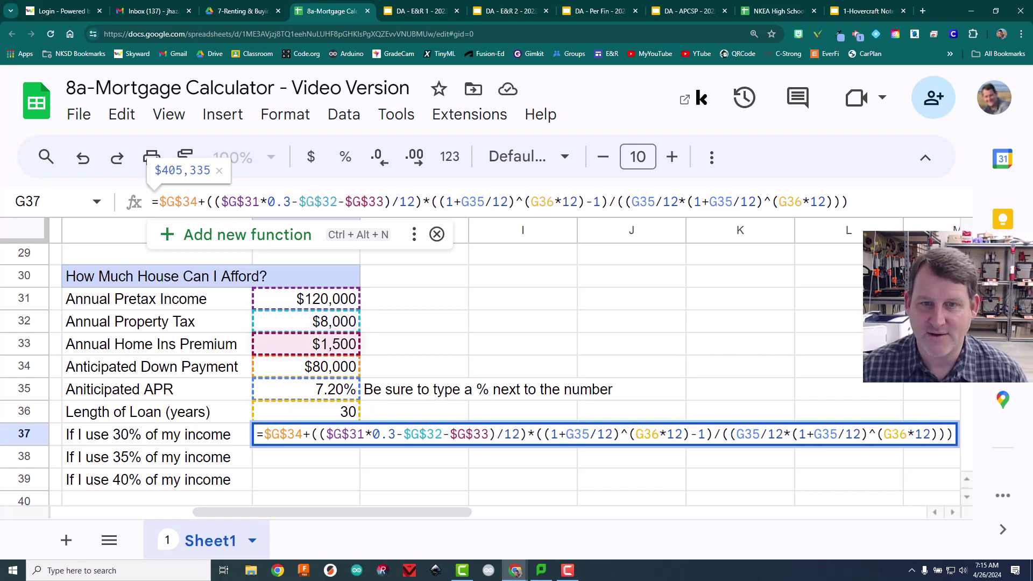
# - Make the APR and loan length references in the G37 formula's numerator absolute as $G$35 and $G$36
pyautogui.click(463, 201)
pyautogui.write('$')
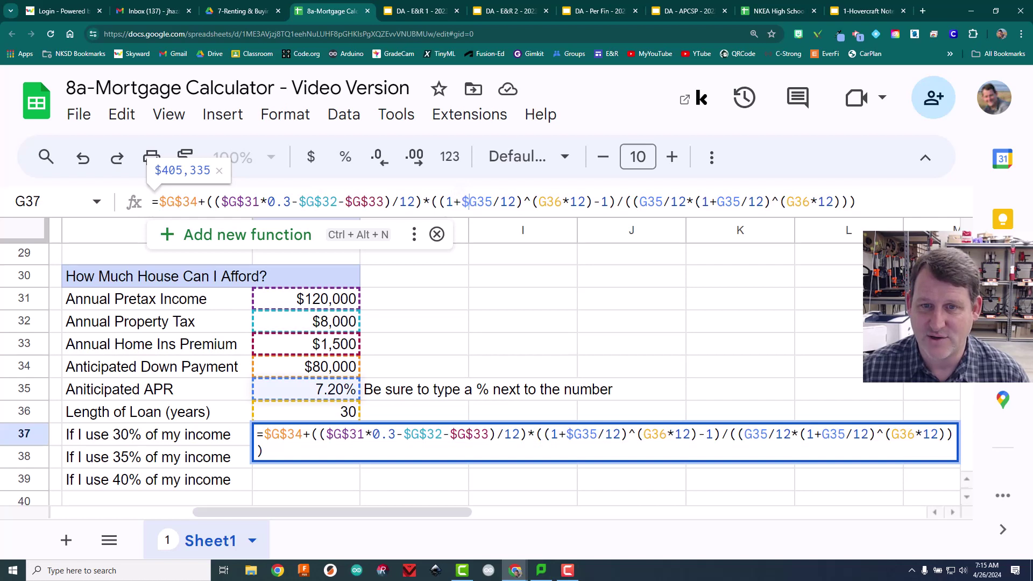
pyautogui.click(478, 202)
pyautogui.write('$')
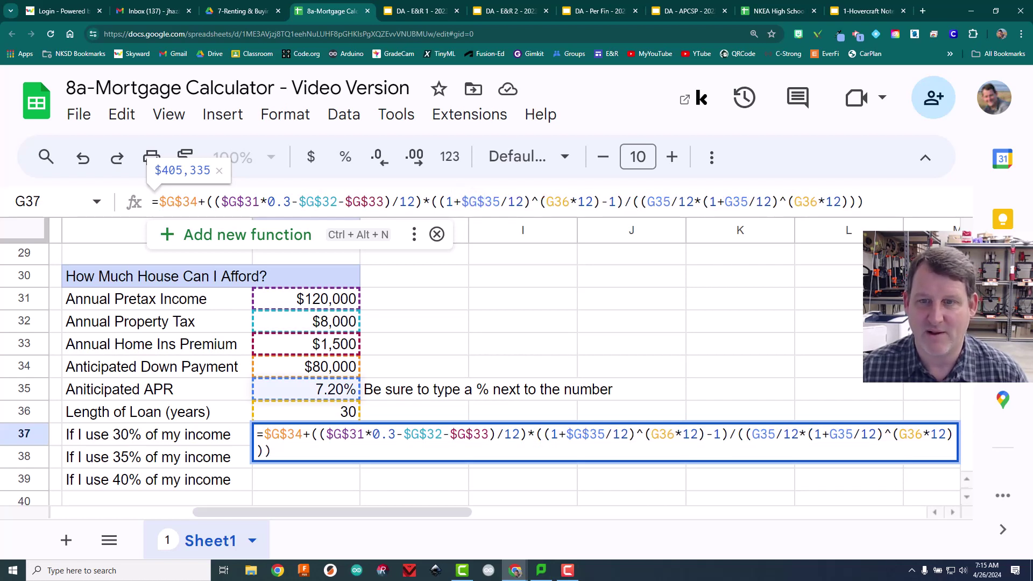
pyautogui.click(547, 201)
pyautogui.write('$')
pyautogui.press('Right')
pyautogui.write('$')
# - Make both APR references in the divisor of the G37 formula absolute as $G$35
pyautogui.click(663, 202)
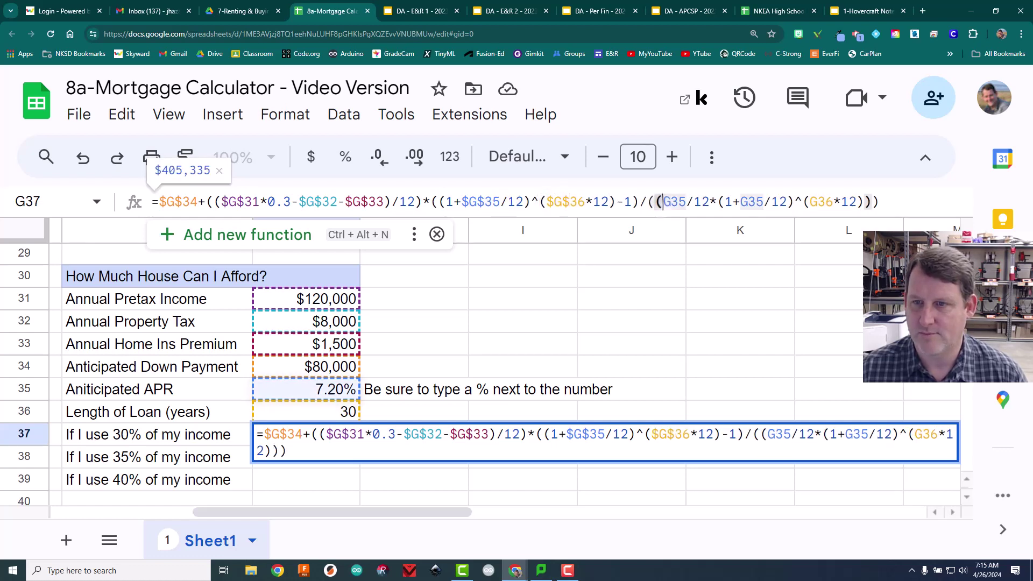
pyautogui.write('$')
pyautogui.press('Right')
pyautogui.write('$')
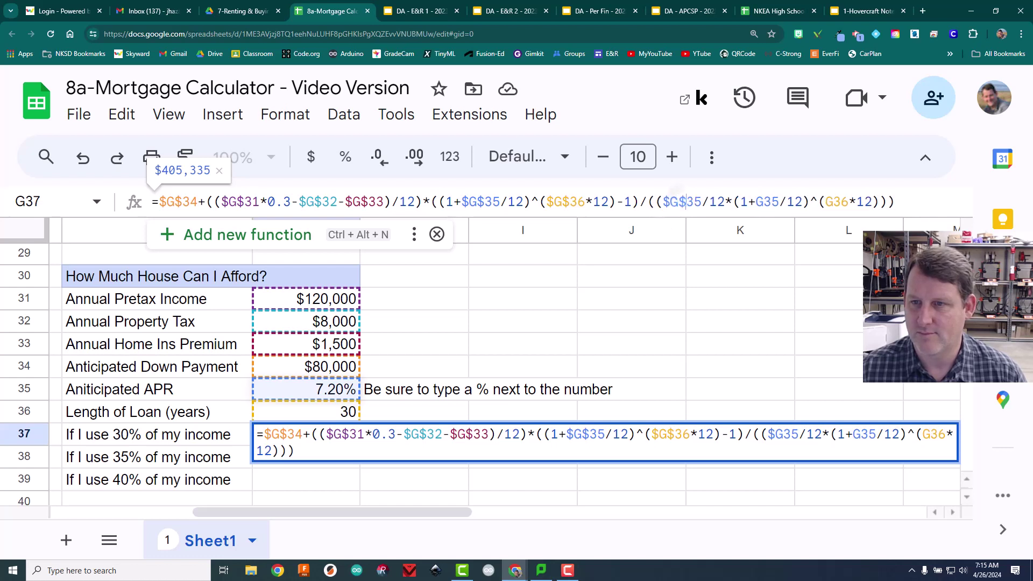
pyautogui.click(756, 202)
pyautogui.write('$')
pyautogui.press('Right')
pyautogui.write('$')
# - Make the divisor's loan length reference absolute as $G$36 and enter the G37 formula
pyautogui.click(841, 201)
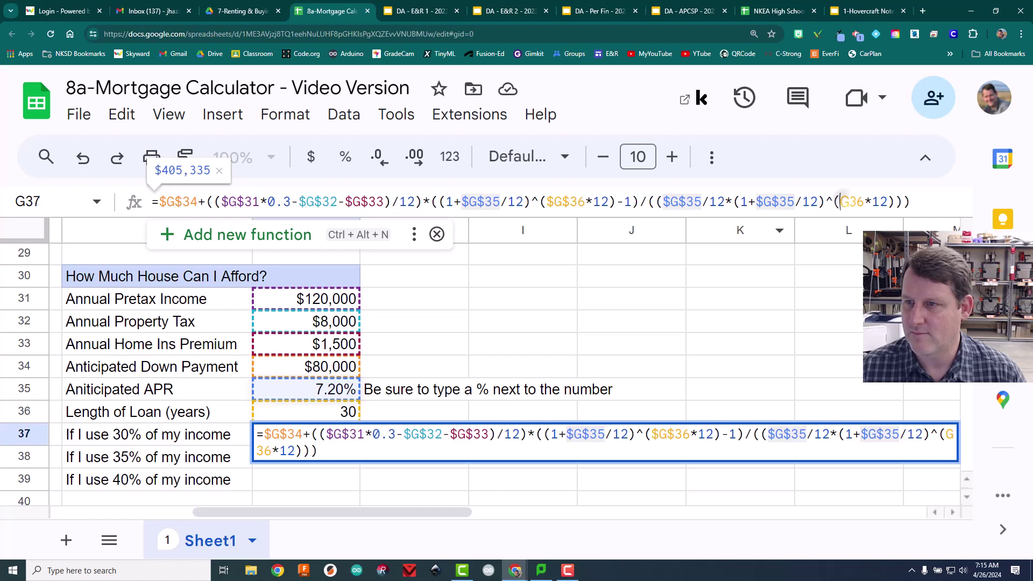
pyautogui.write('$')
pyautogui.press('Right')
pyautogui.write('$')
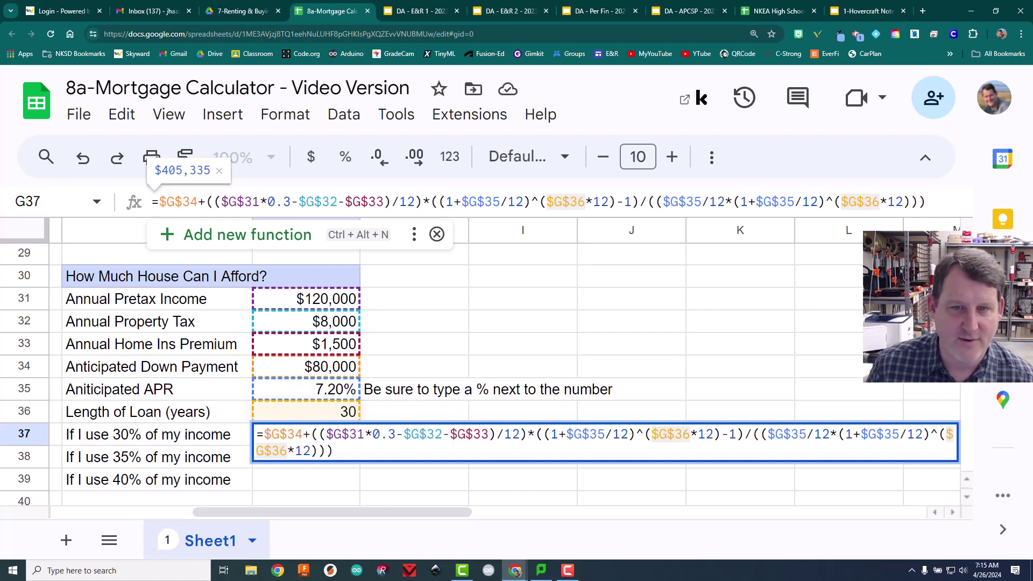
pyautogui.press('Return')
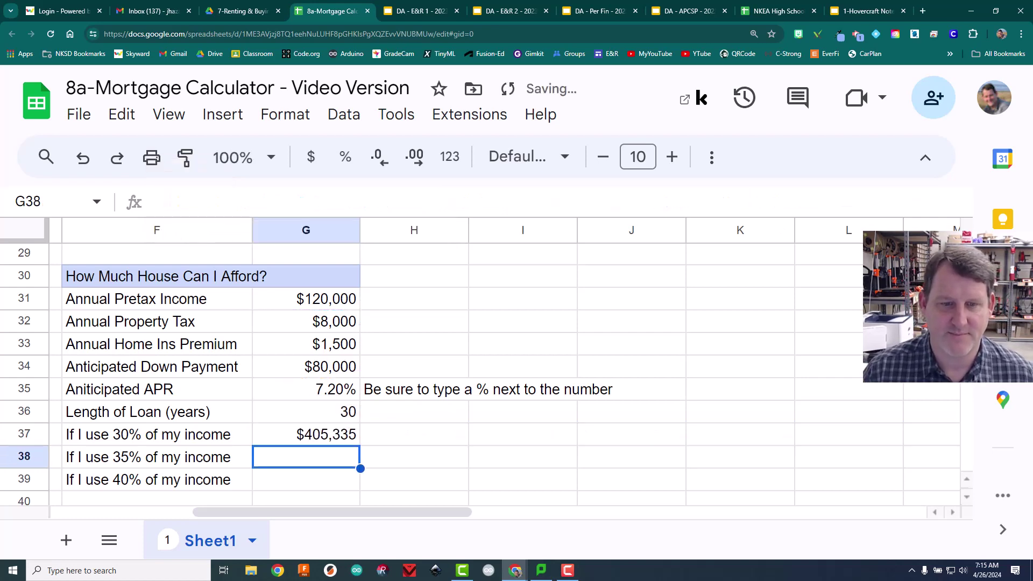
# - Copy the G37 formula down into G38 and G39
pyautogui.click(305, 434)
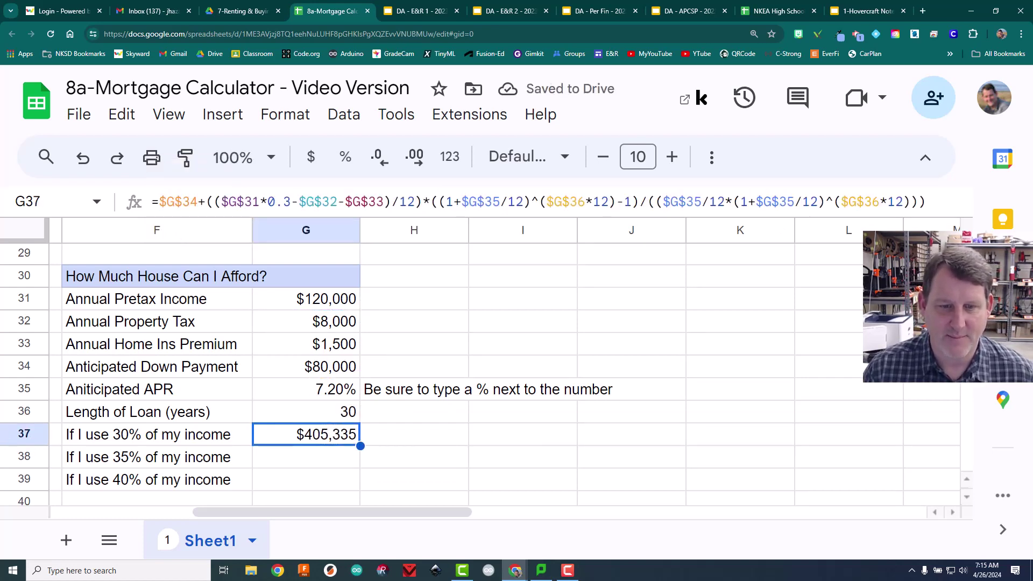
pyautogui.moveTo(361, 446); pyautogui.dragTo(361, 491)
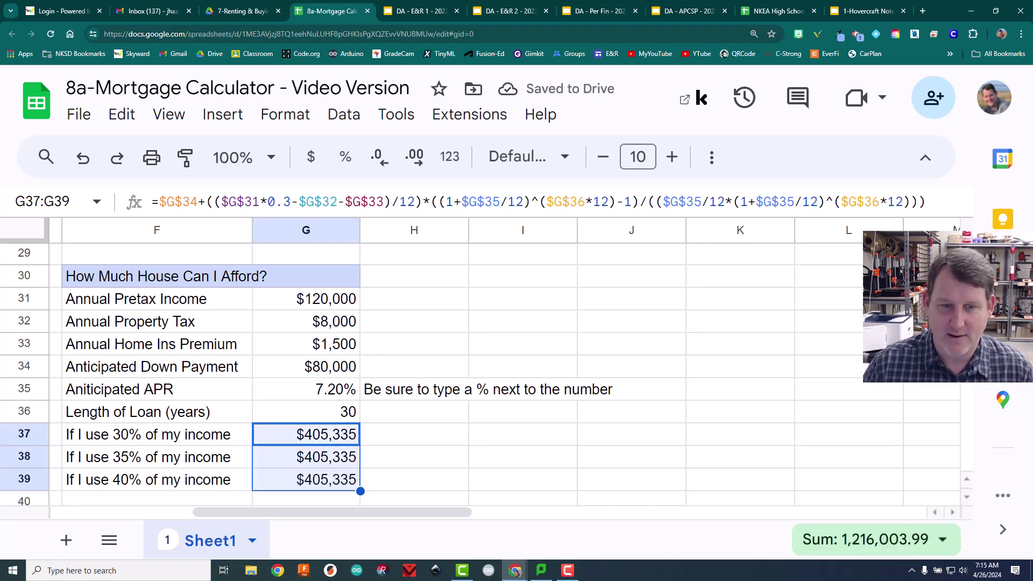
# - Change the income multiplier in the G38 formula to 0.35 for the 35% row
pyautogui.click(306, 457)
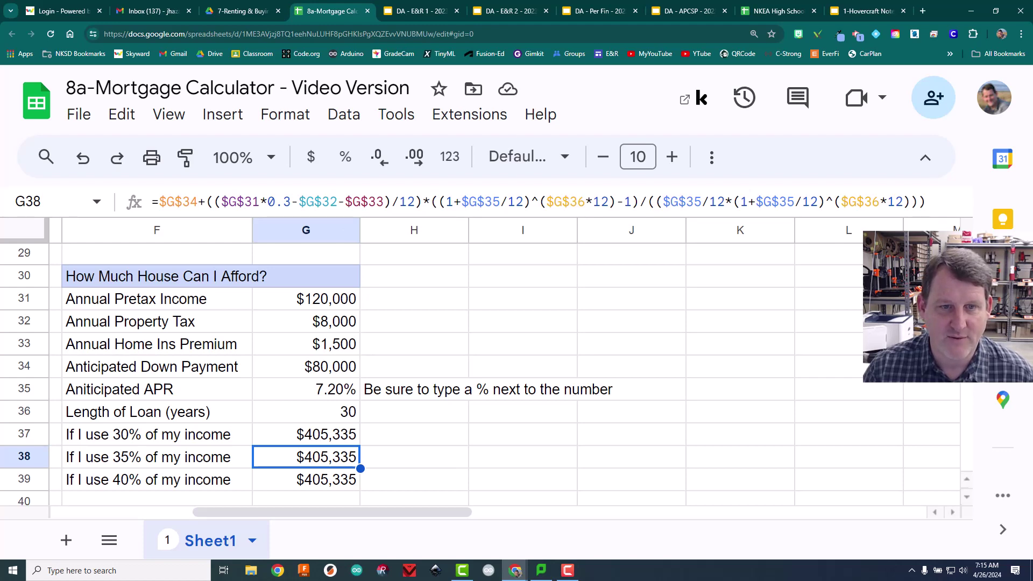
pyautogui.click(291, 201)
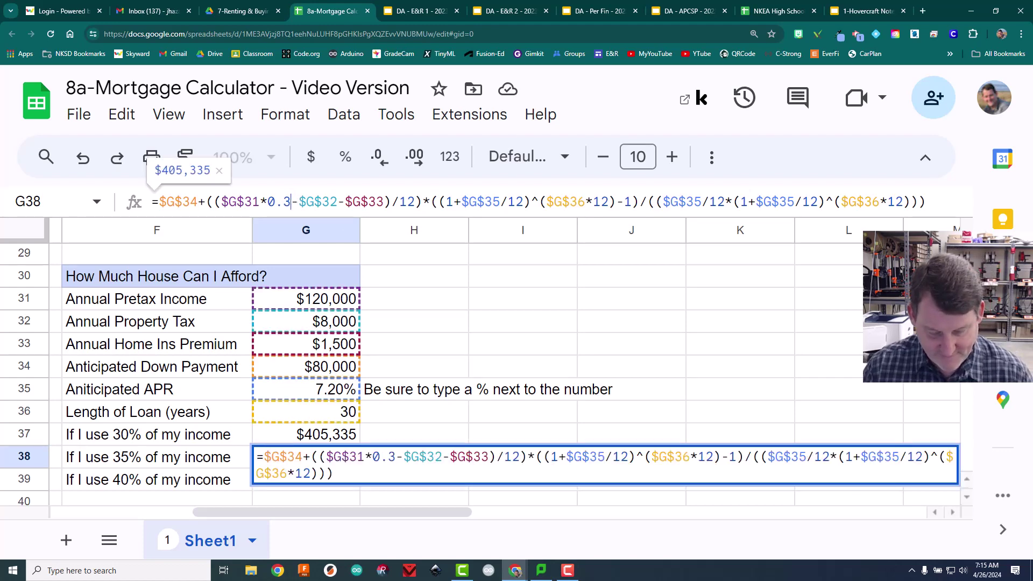
pyautogui.write('3')
pyautogui.press('BackSpace')
pyautogui.write('5')
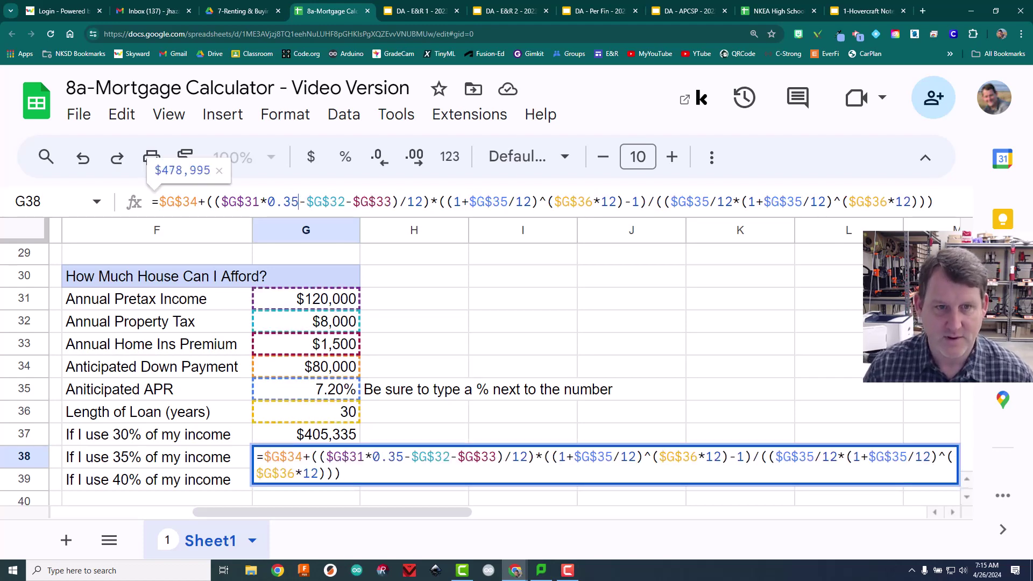
pyautogui.press('Return')
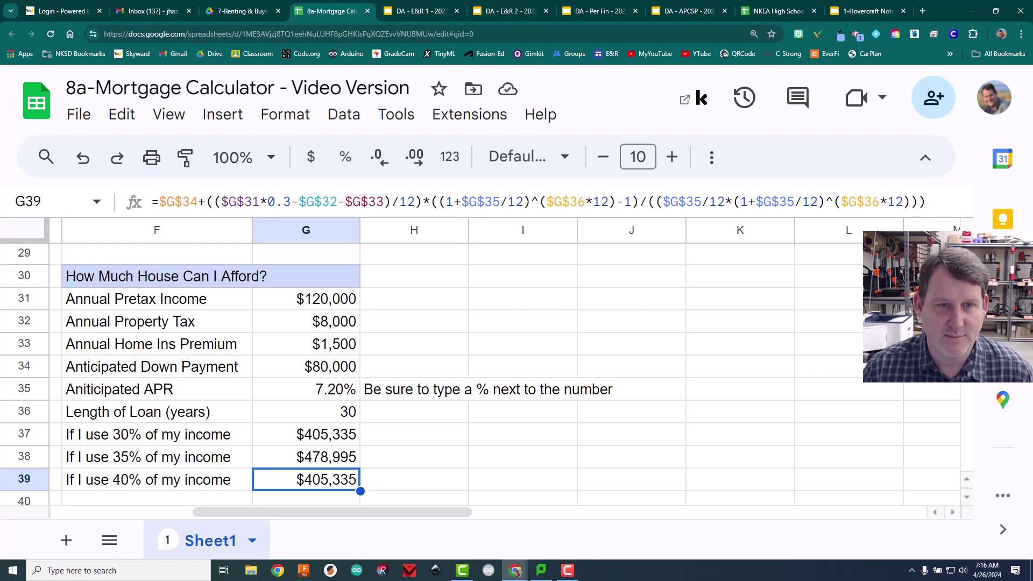
# - Change the income multiplier in the G39 formula to 0.4 for the 40% row
pyautogui.click(285, 202)
pyautogui.press('BackSpace')
pyautogui.write('4')
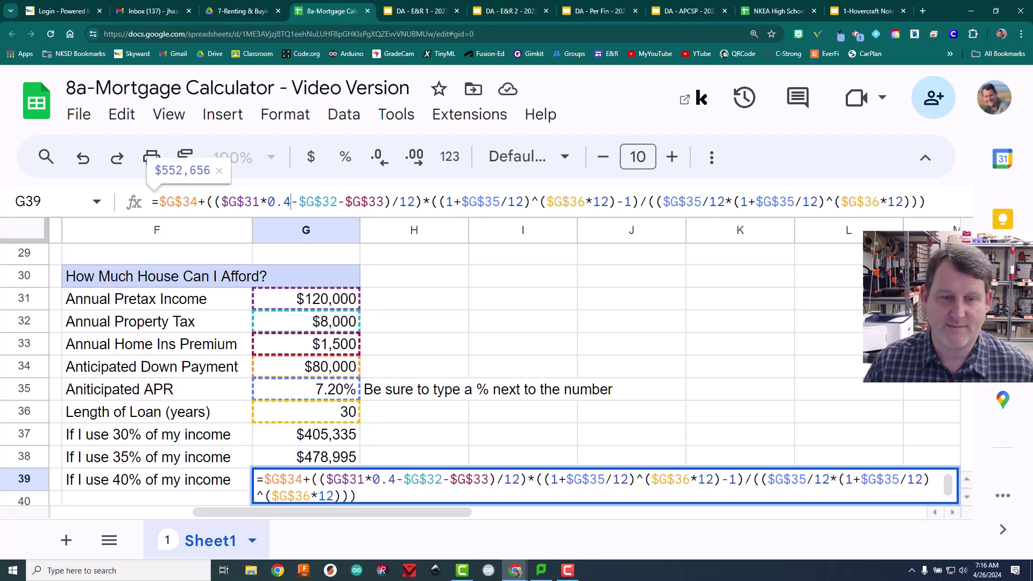
pyautogui.press('Return')
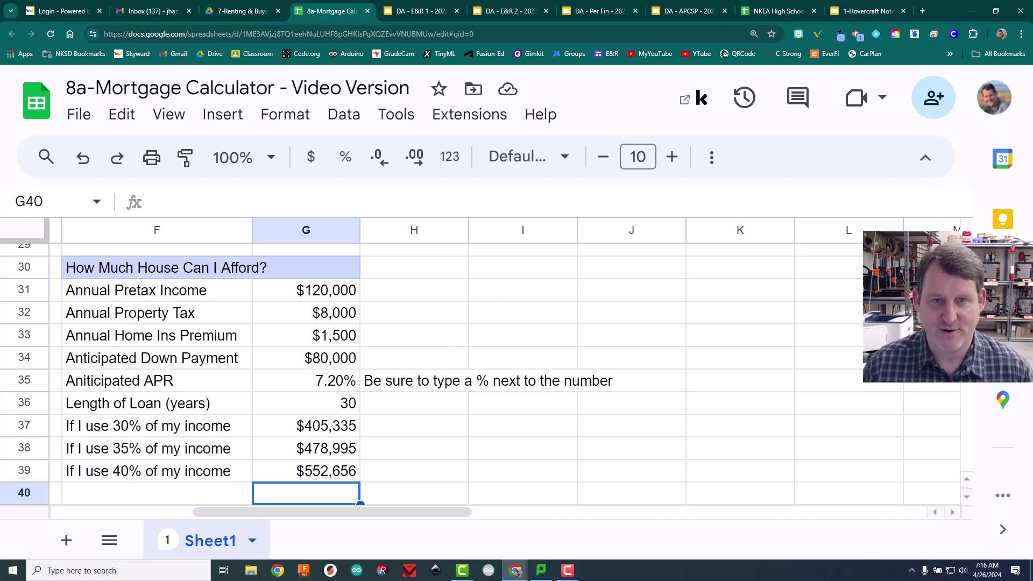
# - Review the G39 formula and the whole affordability section at different magnifications
pyautogui.click(306, 471)
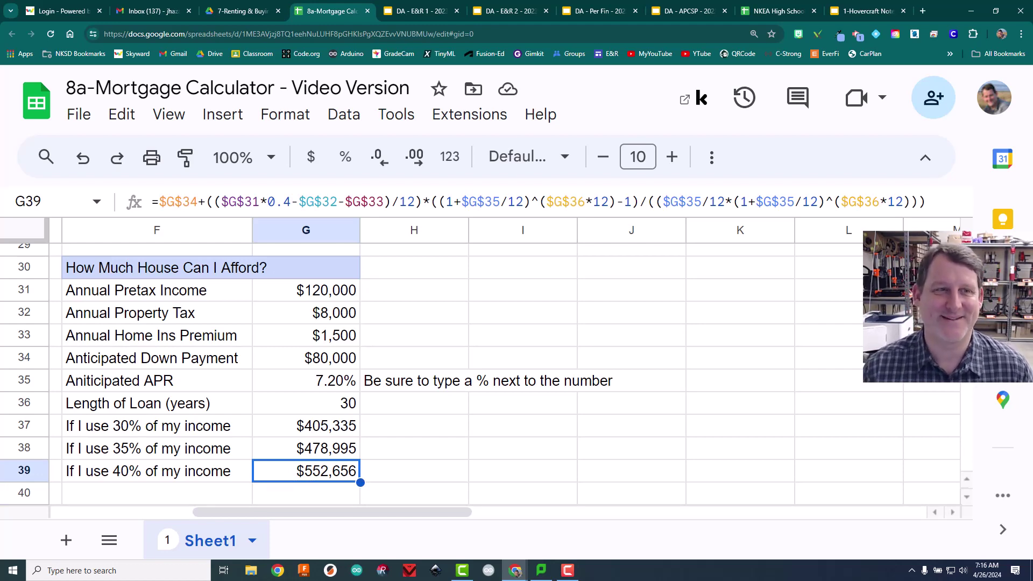
pyautogui.scroll(3, 484, 371)
pyautogui.hotkey('ctrl', '+')
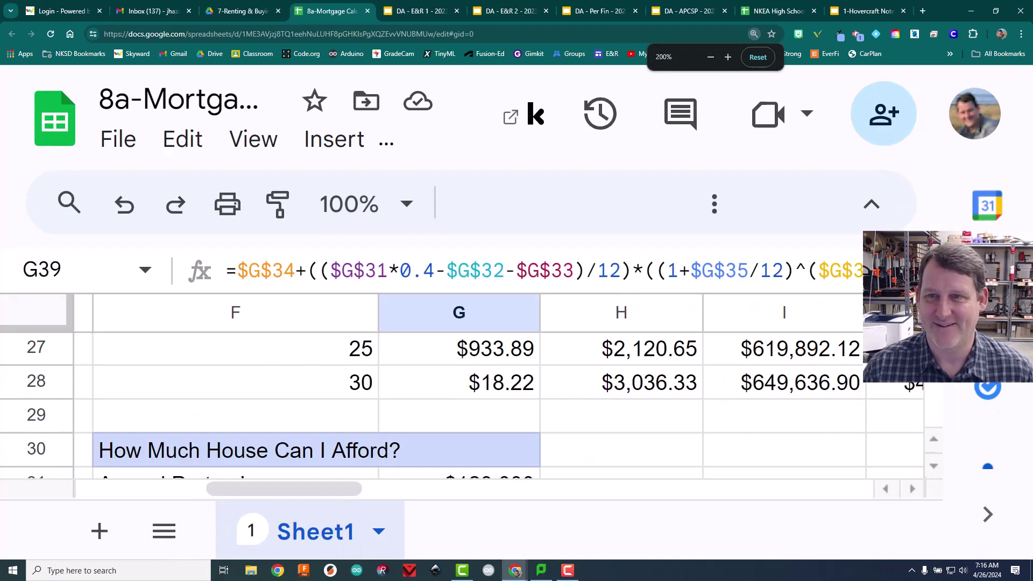
pyautogui.hotkey('ctrl', '-')
pyautogui.hotkey('ctrl', '-')
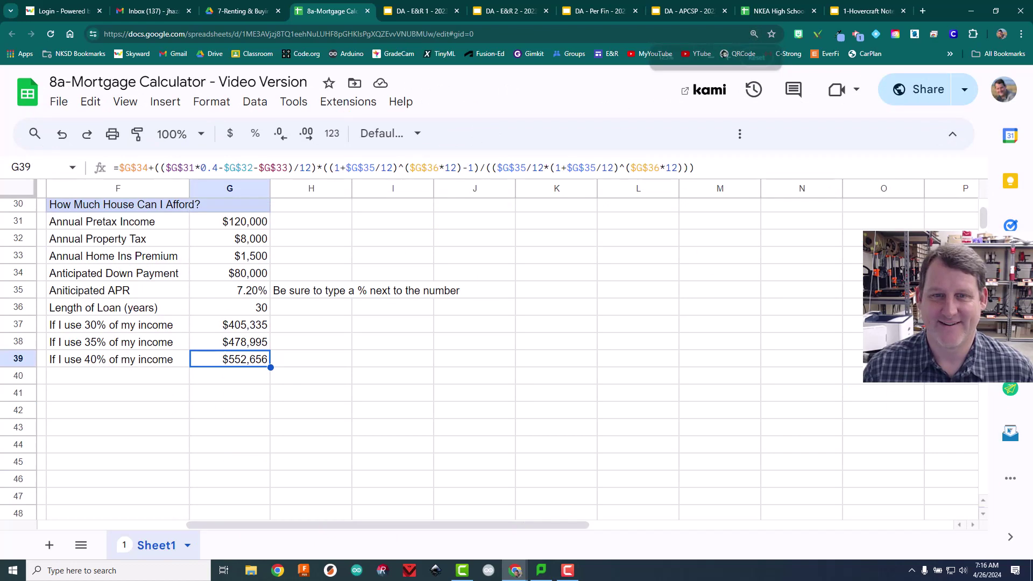
pyautogui.hotkey('ctrl', '-')
pyautogui.hotkey('ctrl', '-')
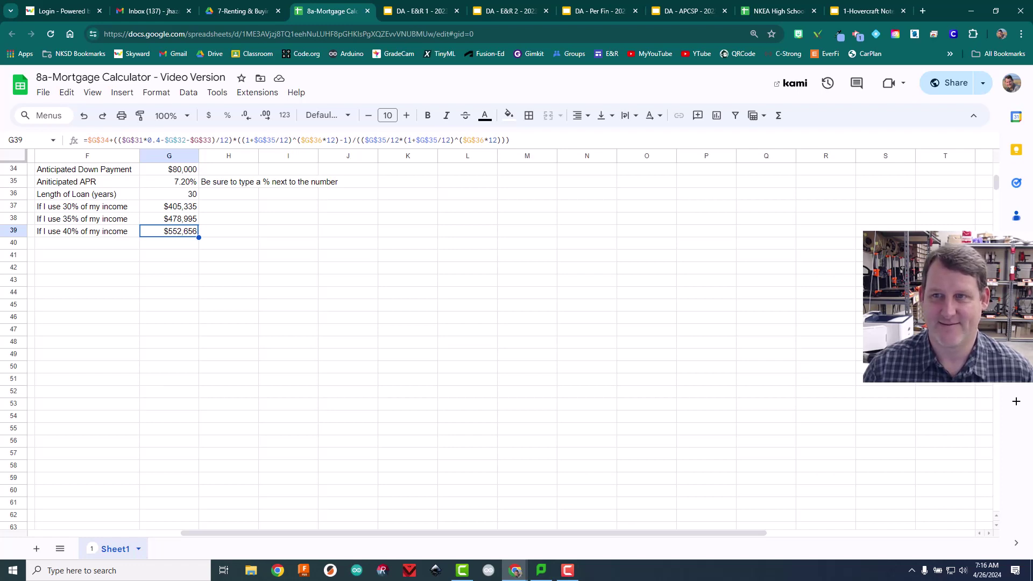
pyautogui.hotkey('ctrl', '+')
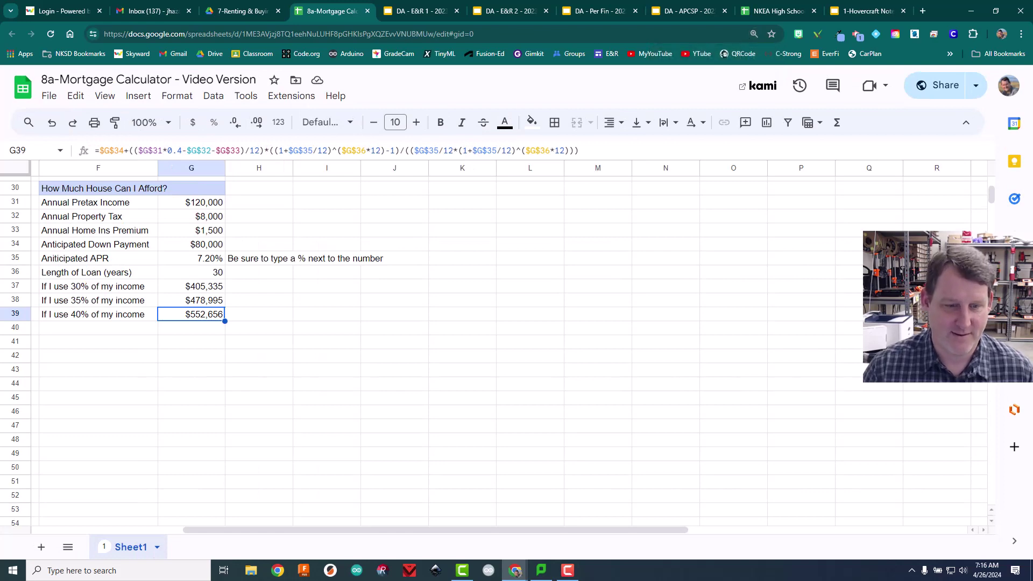
# - Look over the whole mortgage calculator, comparing the sections from Mortgage Information down to the affordability rows
pyautogui.hscroll(-5, 484, 350)
pyautogui.scroll(10, 484, 350)
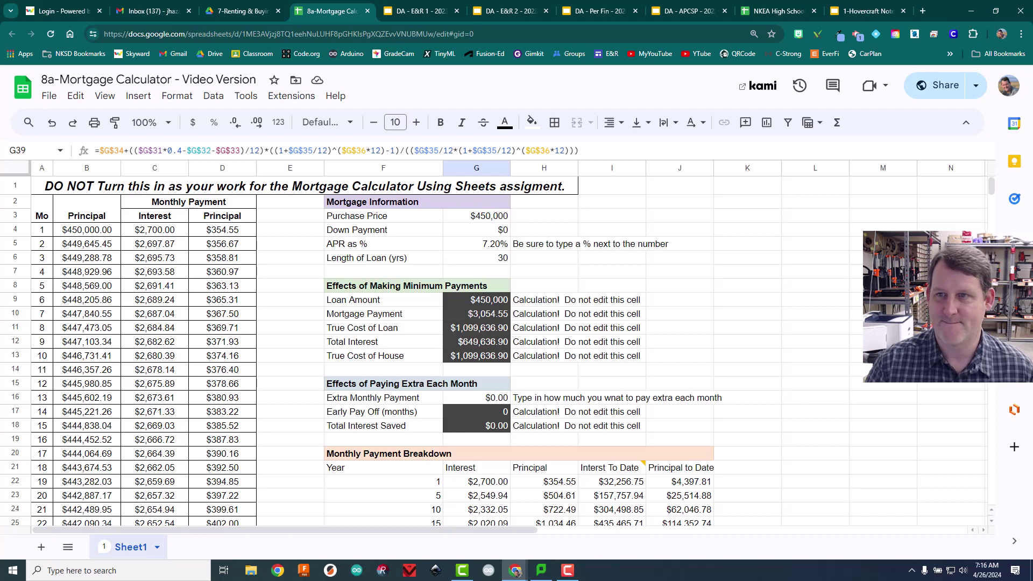
pyautogui.scroll(-1, 484, 350)
pyautogui.hotkey('ctrl', '0')
pyautogui.hotkey('ctrl', '-')
pyautogui.hotkey('ctrl', '-')
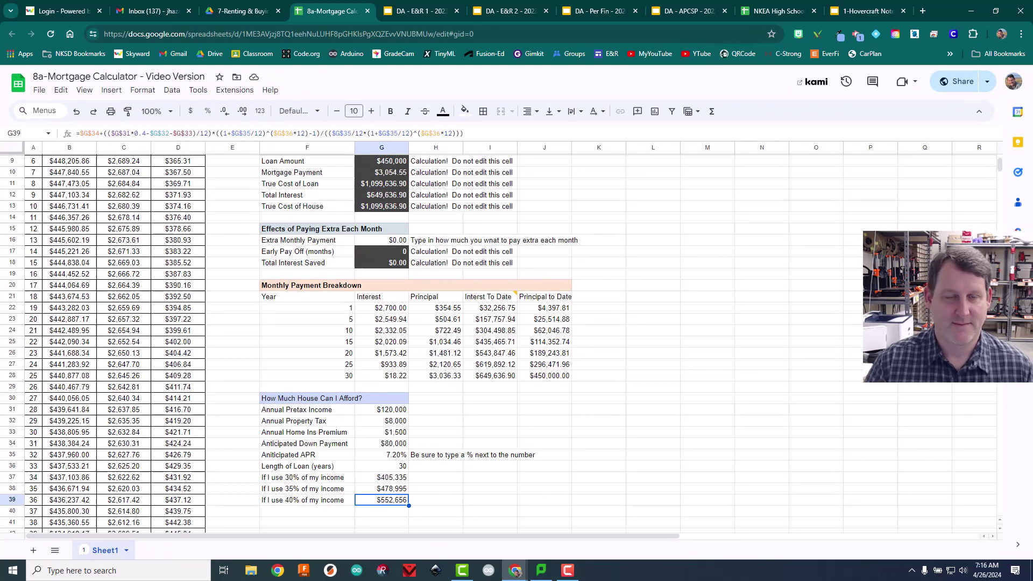
pyautogui.scroll(-3, 484, 345)
pyautogui.scroll(6, 484, 344)
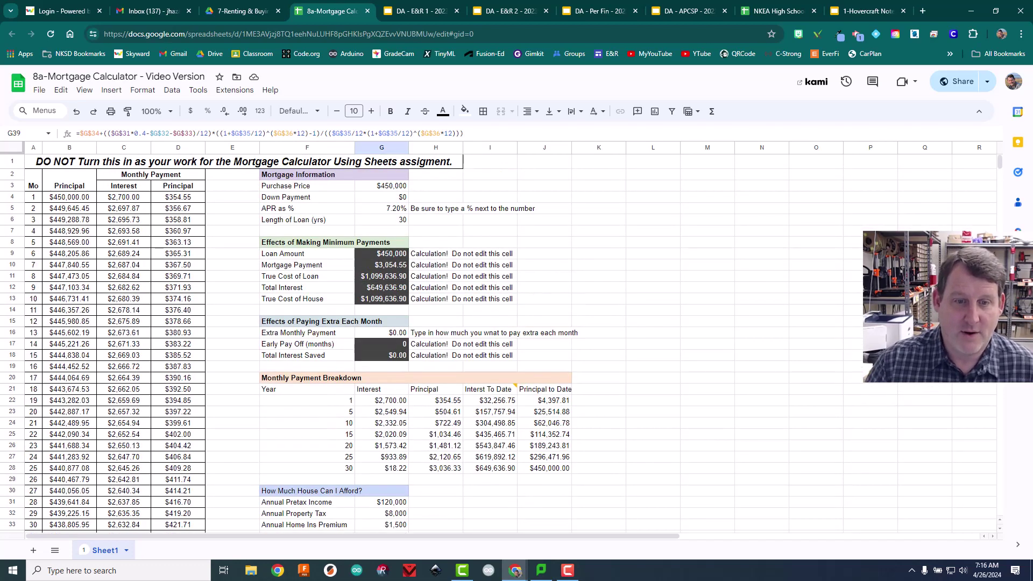
pyautogui.scroll(-5, 484, 344)
pyautogui.scroll(5, 484, 344)
pyautogui.scroll(-3, 484, 345)
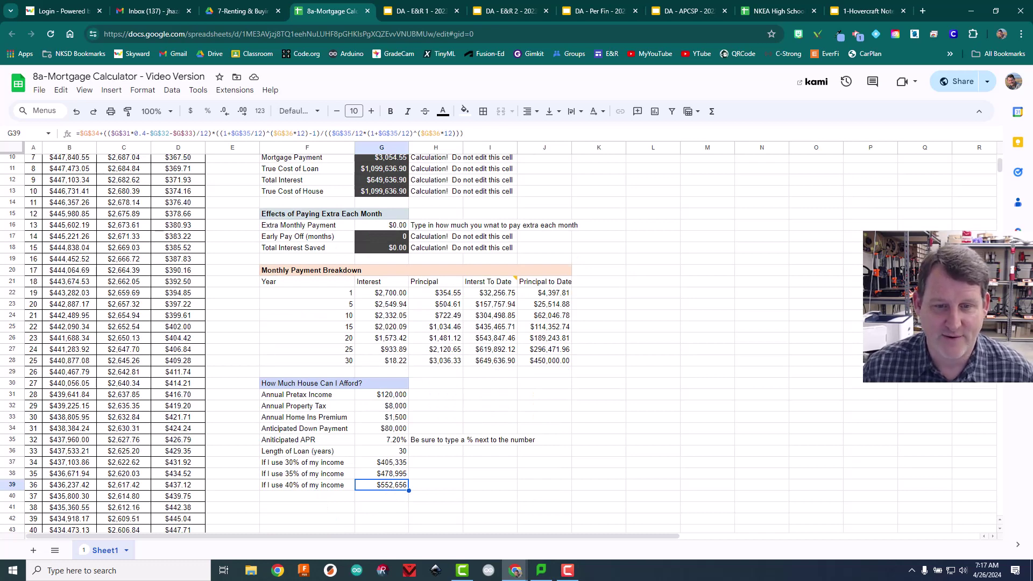
# - Format the affordable price results in G37:G39 with a dark grey fill and white text
pyautogui.moveTo(379, 462); pyautogui.dragTo(379, 485)
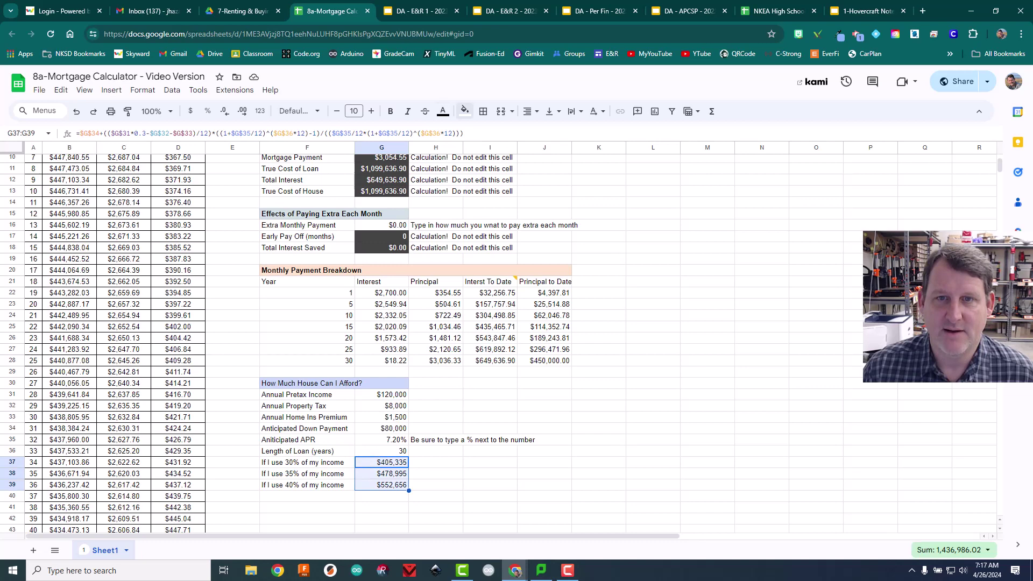
pyautogui.click(465, 111)
pyautogui.click(468, 149)
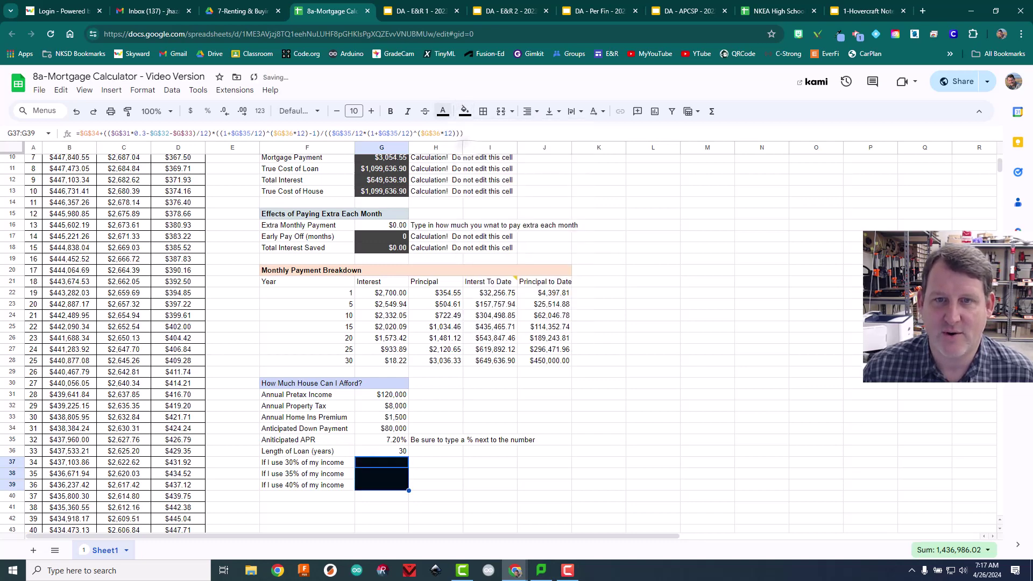
pyautogui.click(443, 111)
pyautogui.click(465, 111)
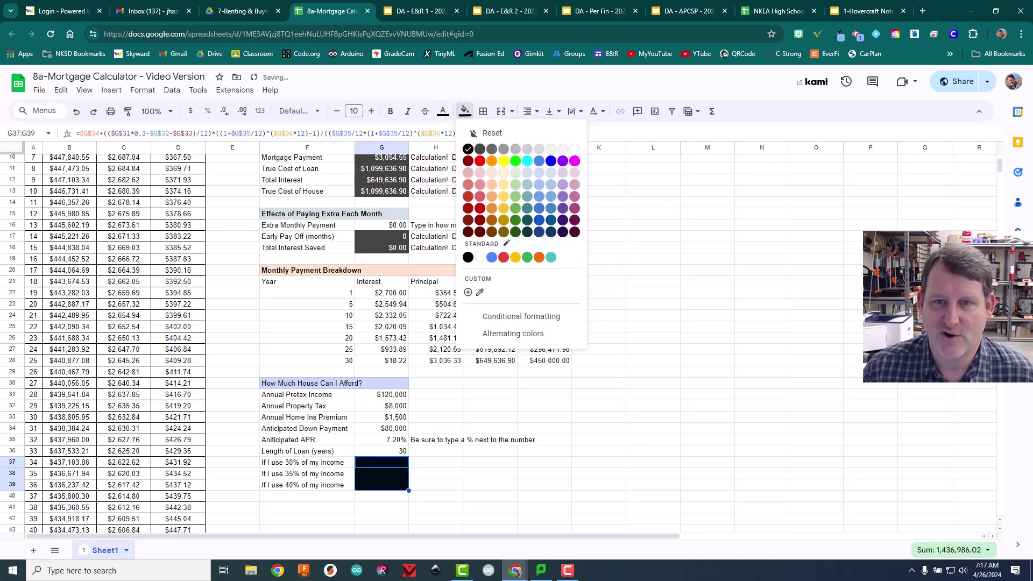
pyautogui.click(480, 149)
pyautogui.click(443, 111)
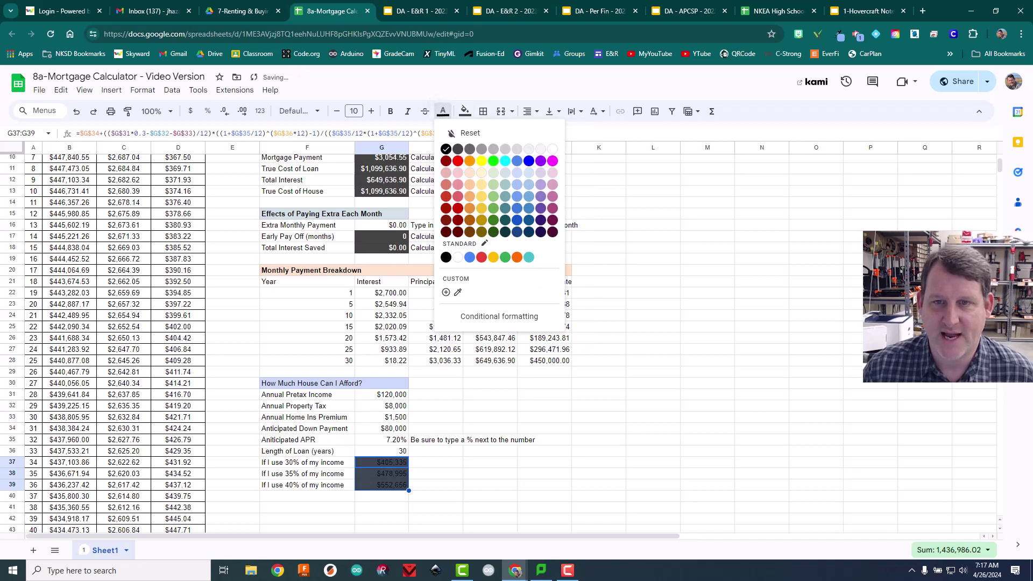
pyautogui.click(552, 149)
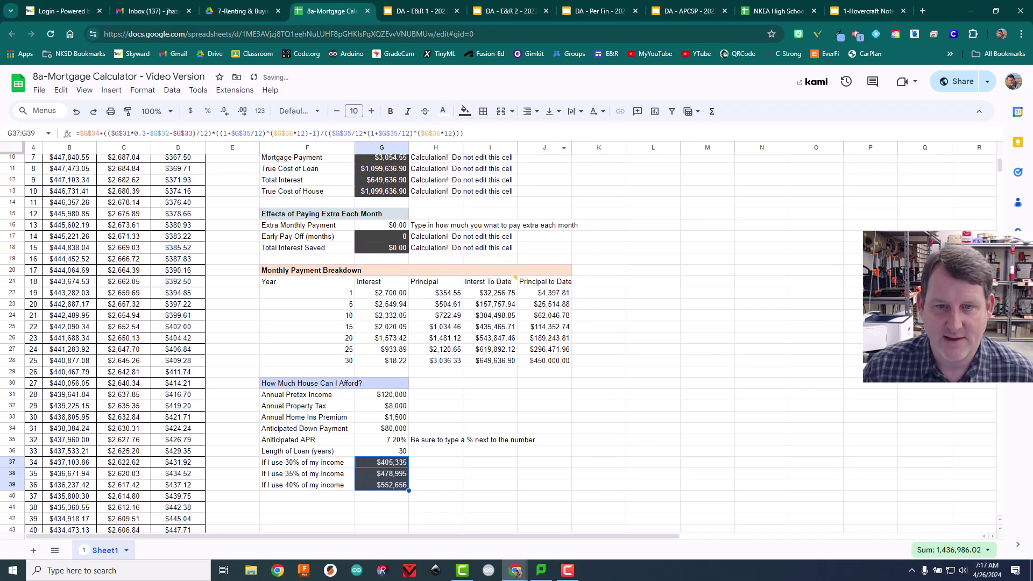
# - Copy the note "Calculation! Do not edit this cell" from H17 into H37, H38 and H39 beside the affordability results
pyautogui.click(452, 237)
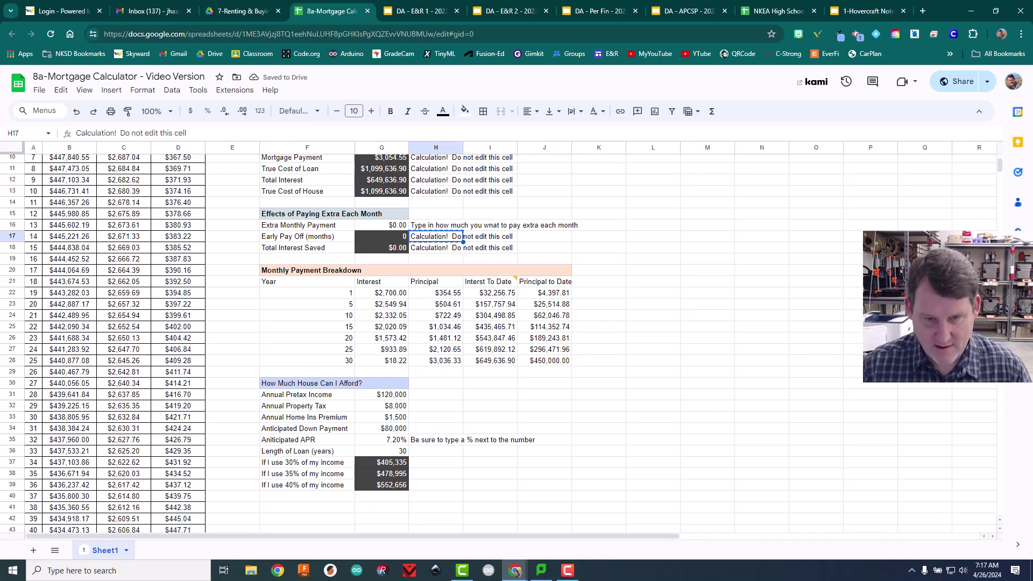
pyautogui.click(433, 462)
pyautogui.write('Calculation!  Do not edit this cell')
pyautogui.click(433, 474)
pyautogui.write('Calculation!  Do not edit this cell')
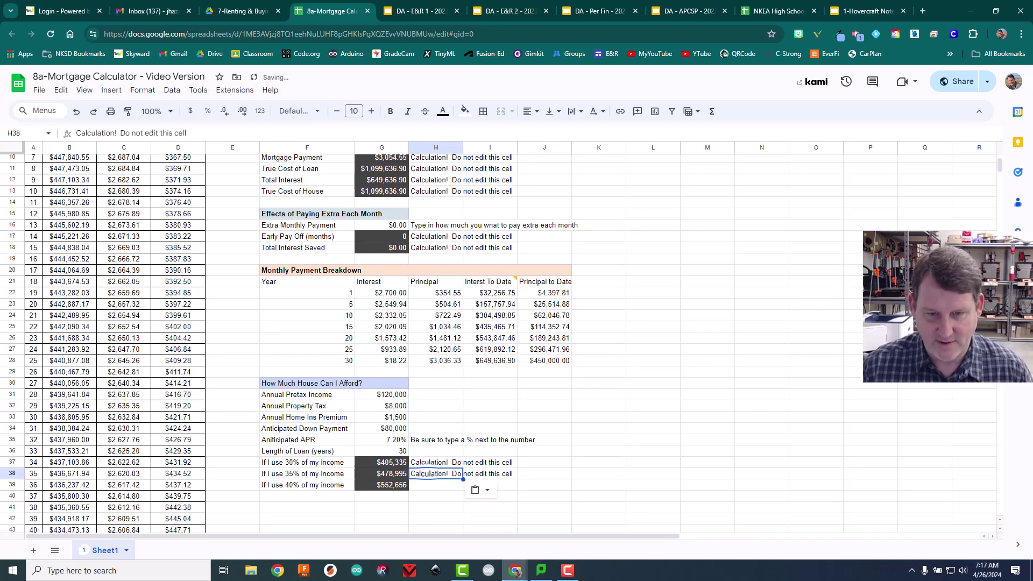
pyautogui.click(431, 486)
pyautogui.write('Calculation!  Do not edit this cell')
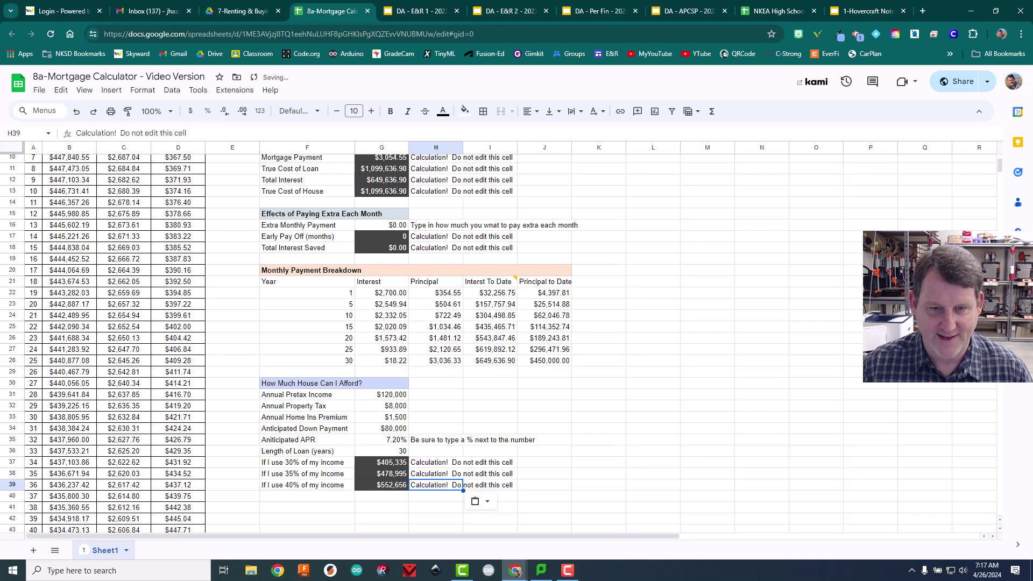